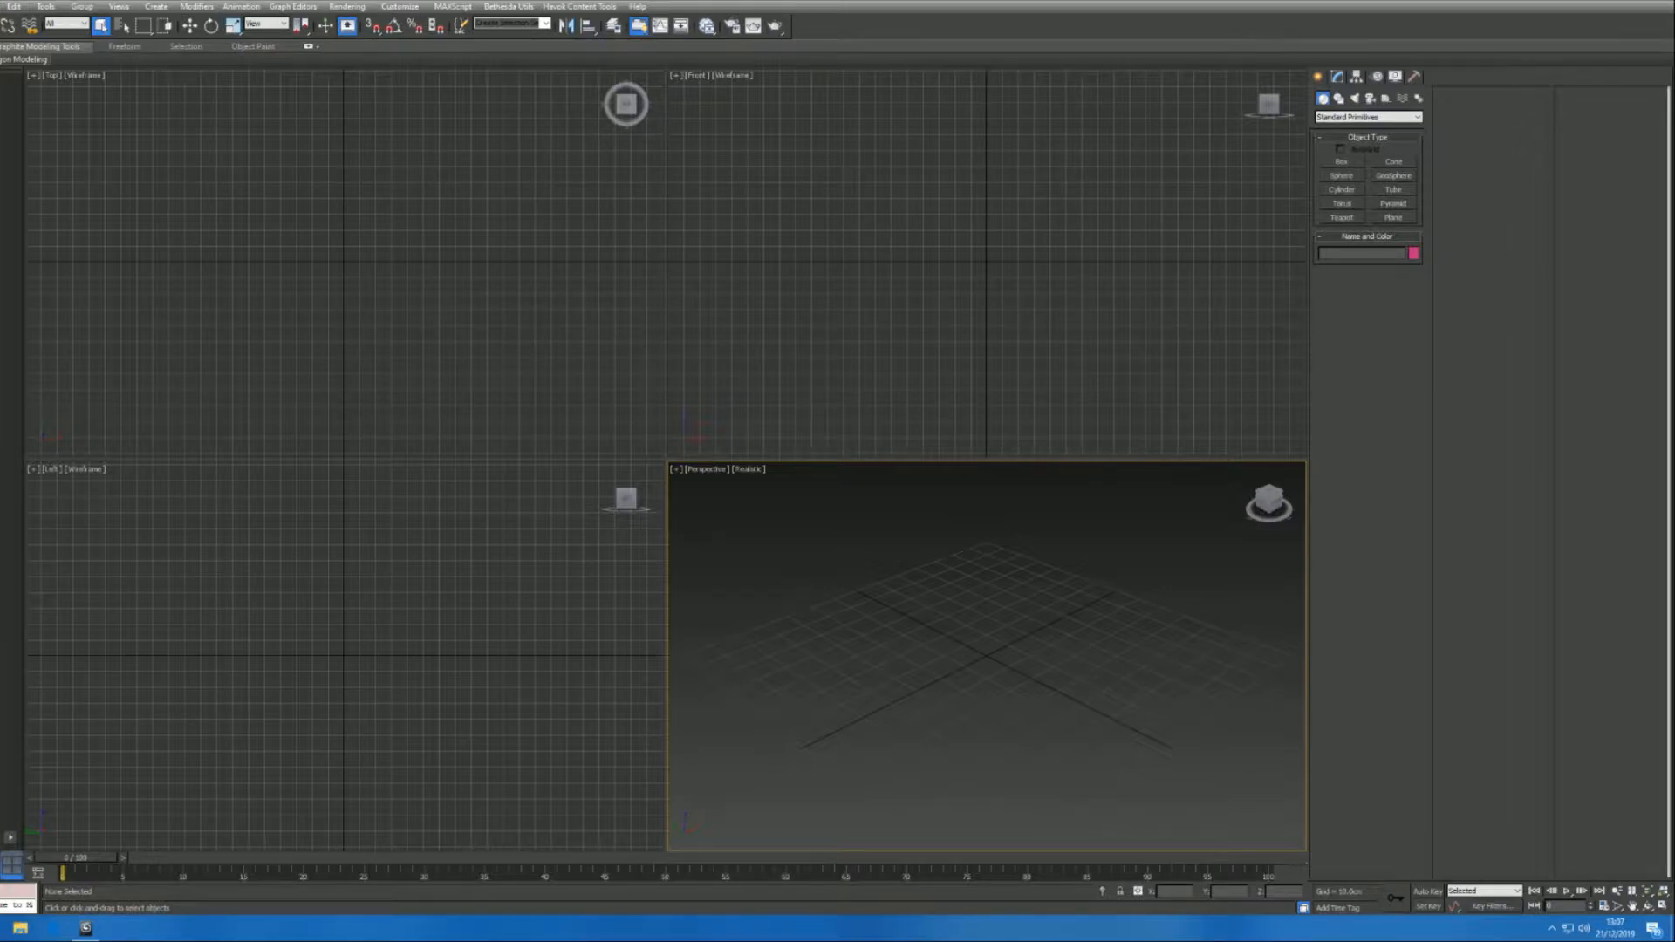
- Import the car FBX file from the Desktop with the file content option set to Add and update animation
key(alt+f)
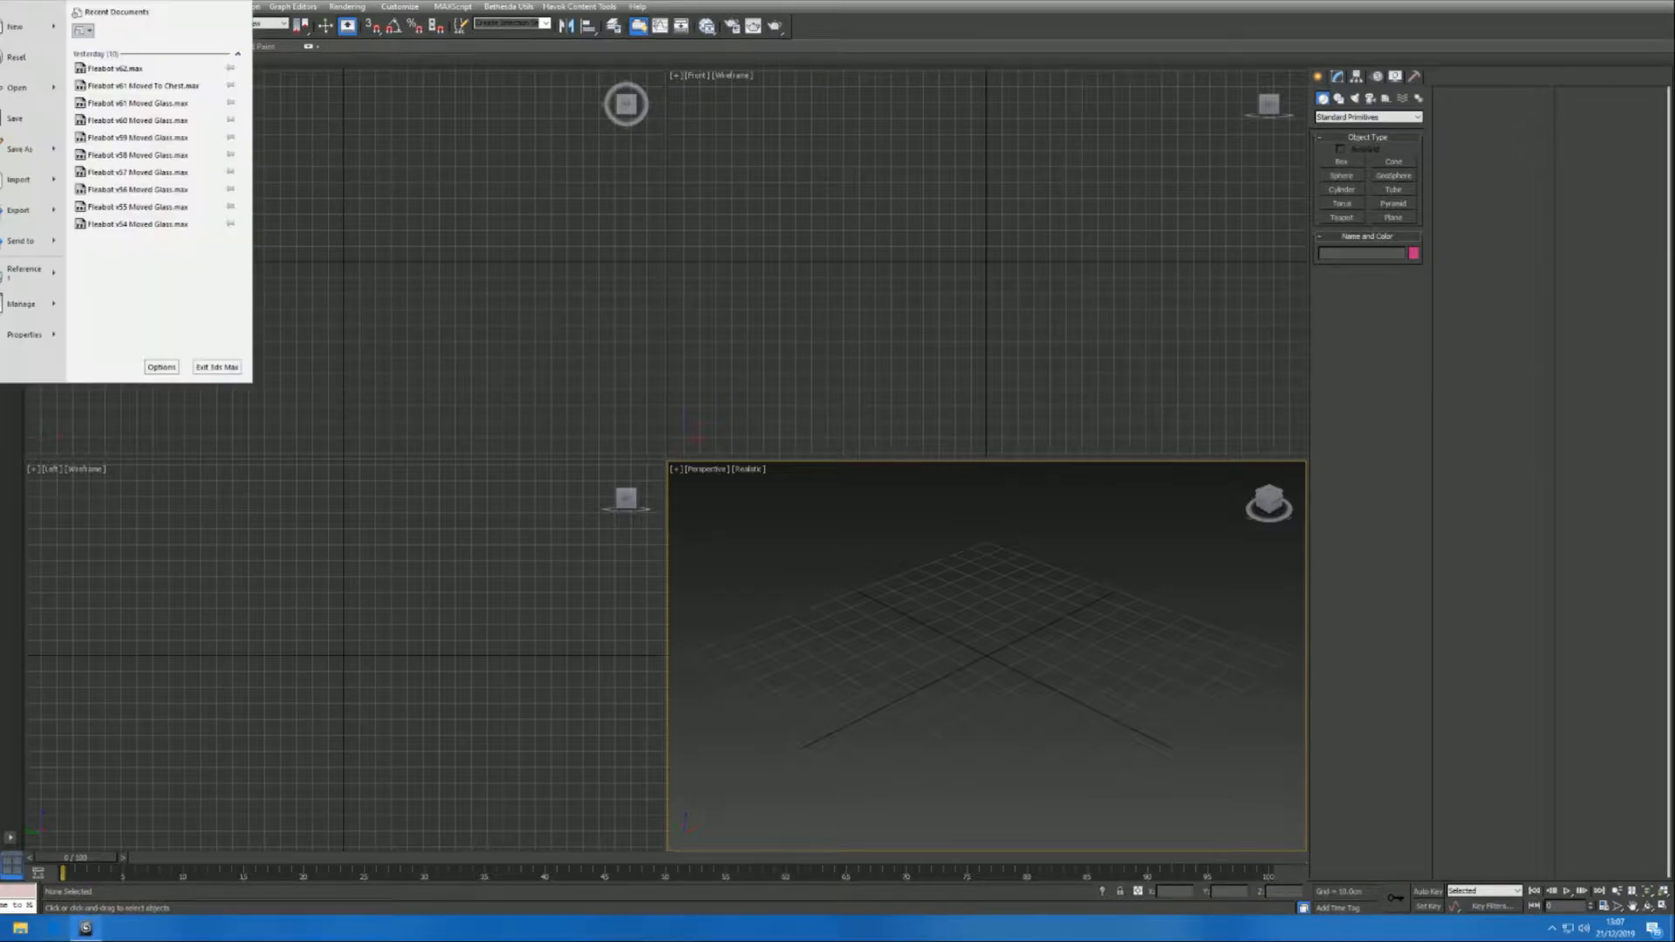
click(21, 180)
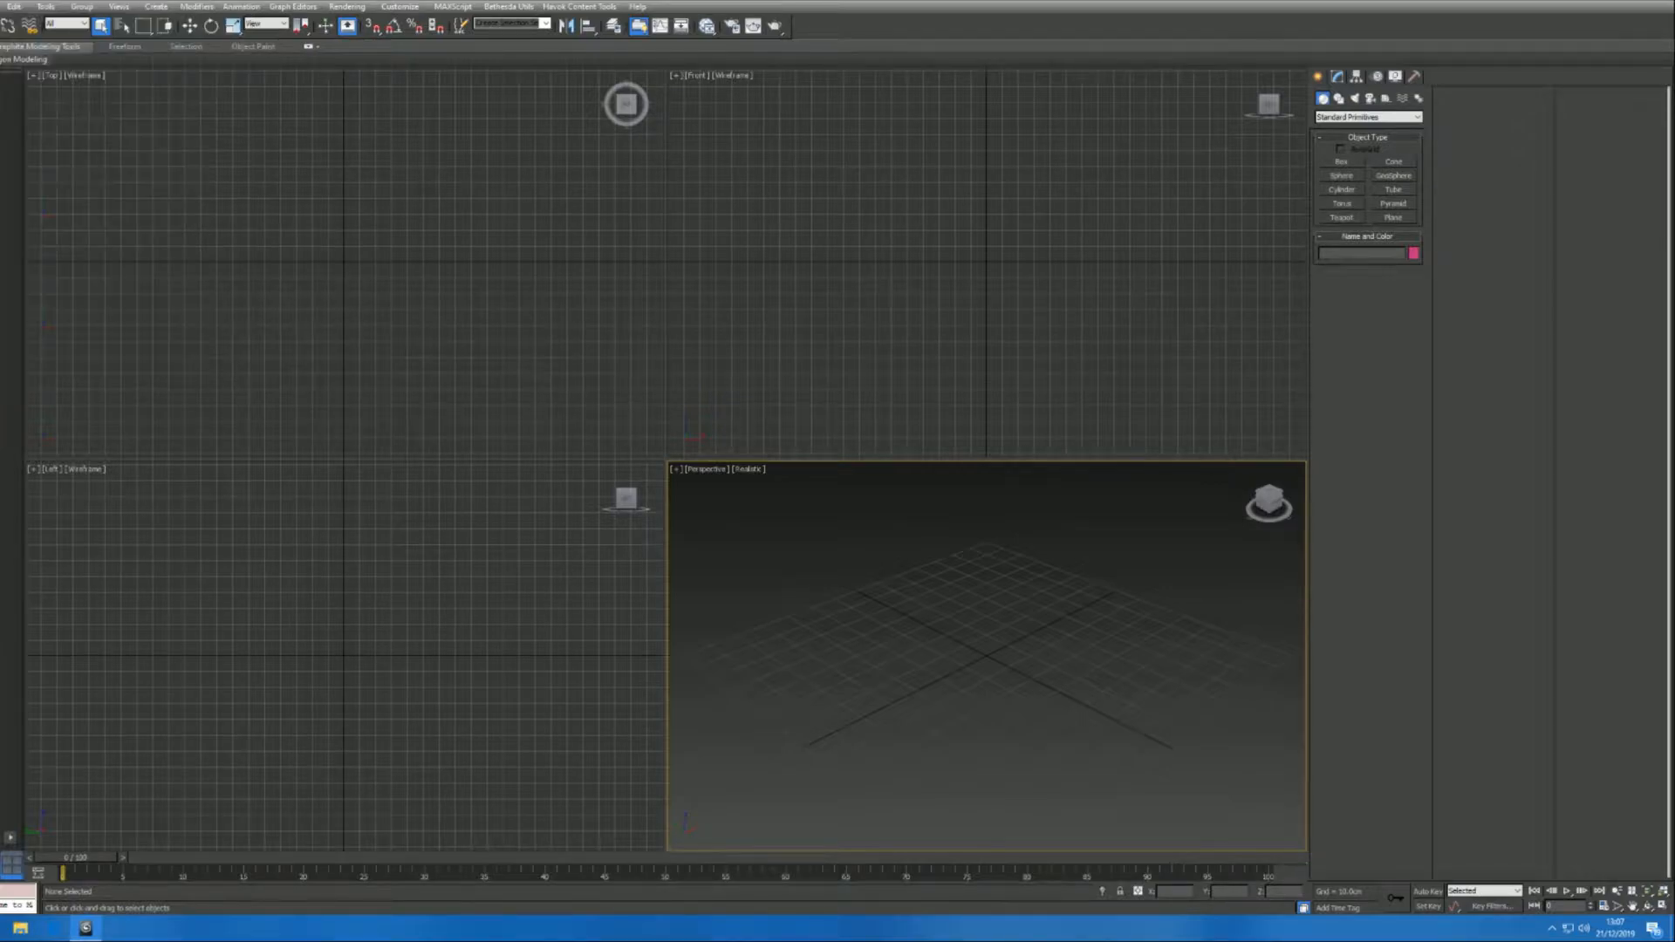
click(346, 125)
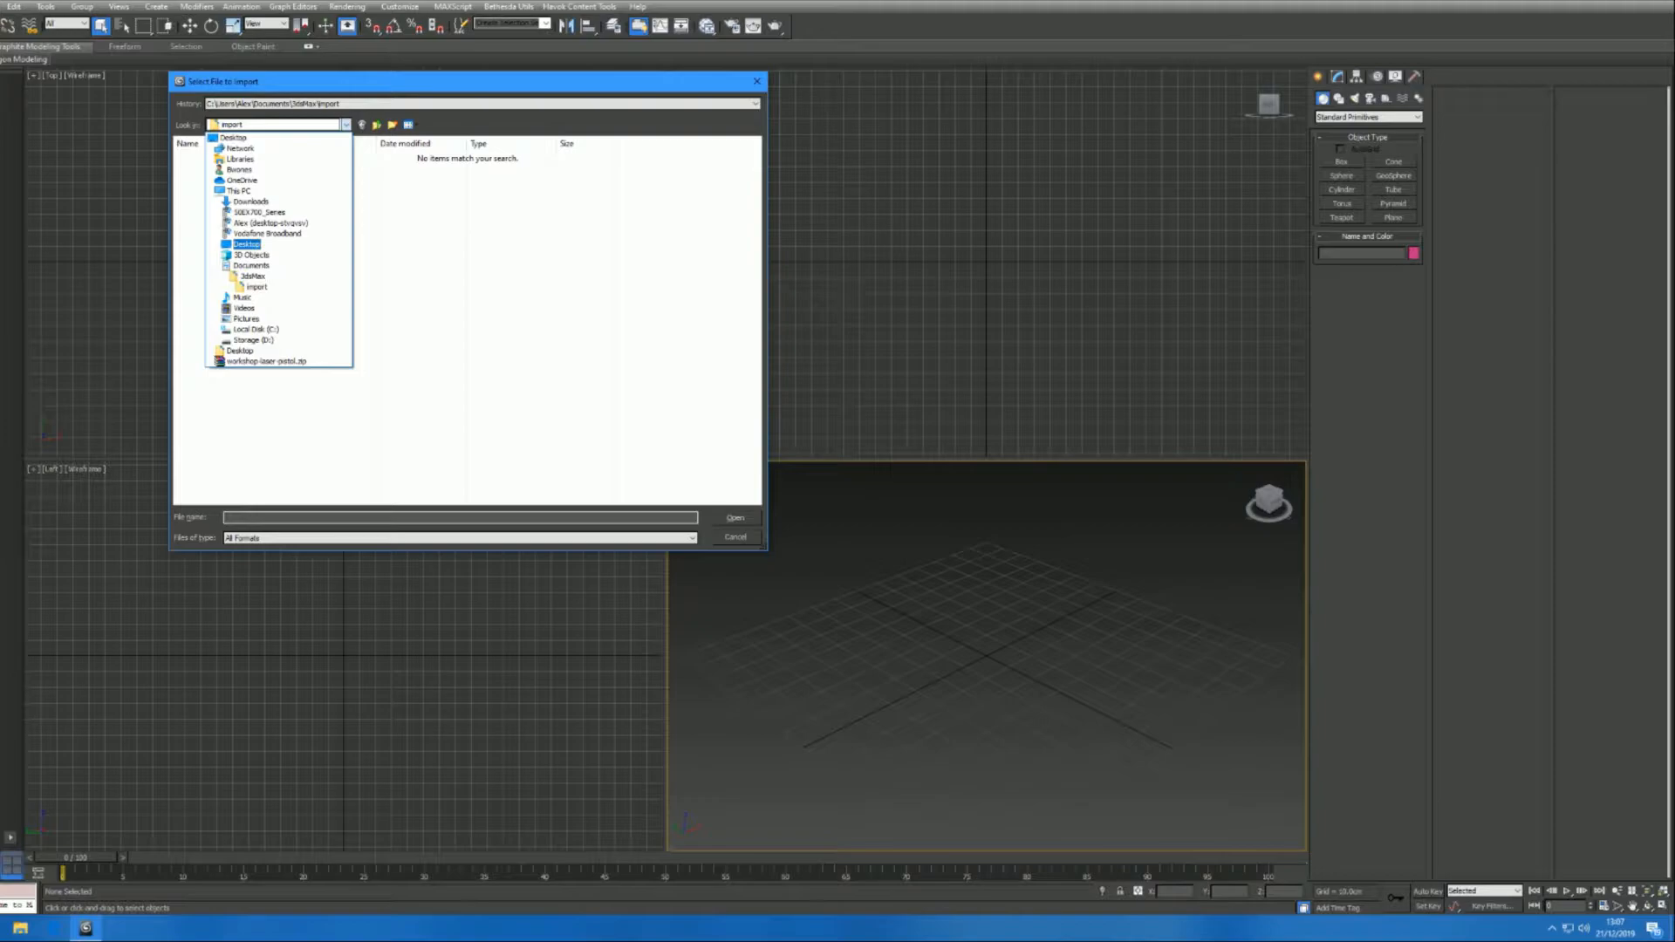
click(247, 244)
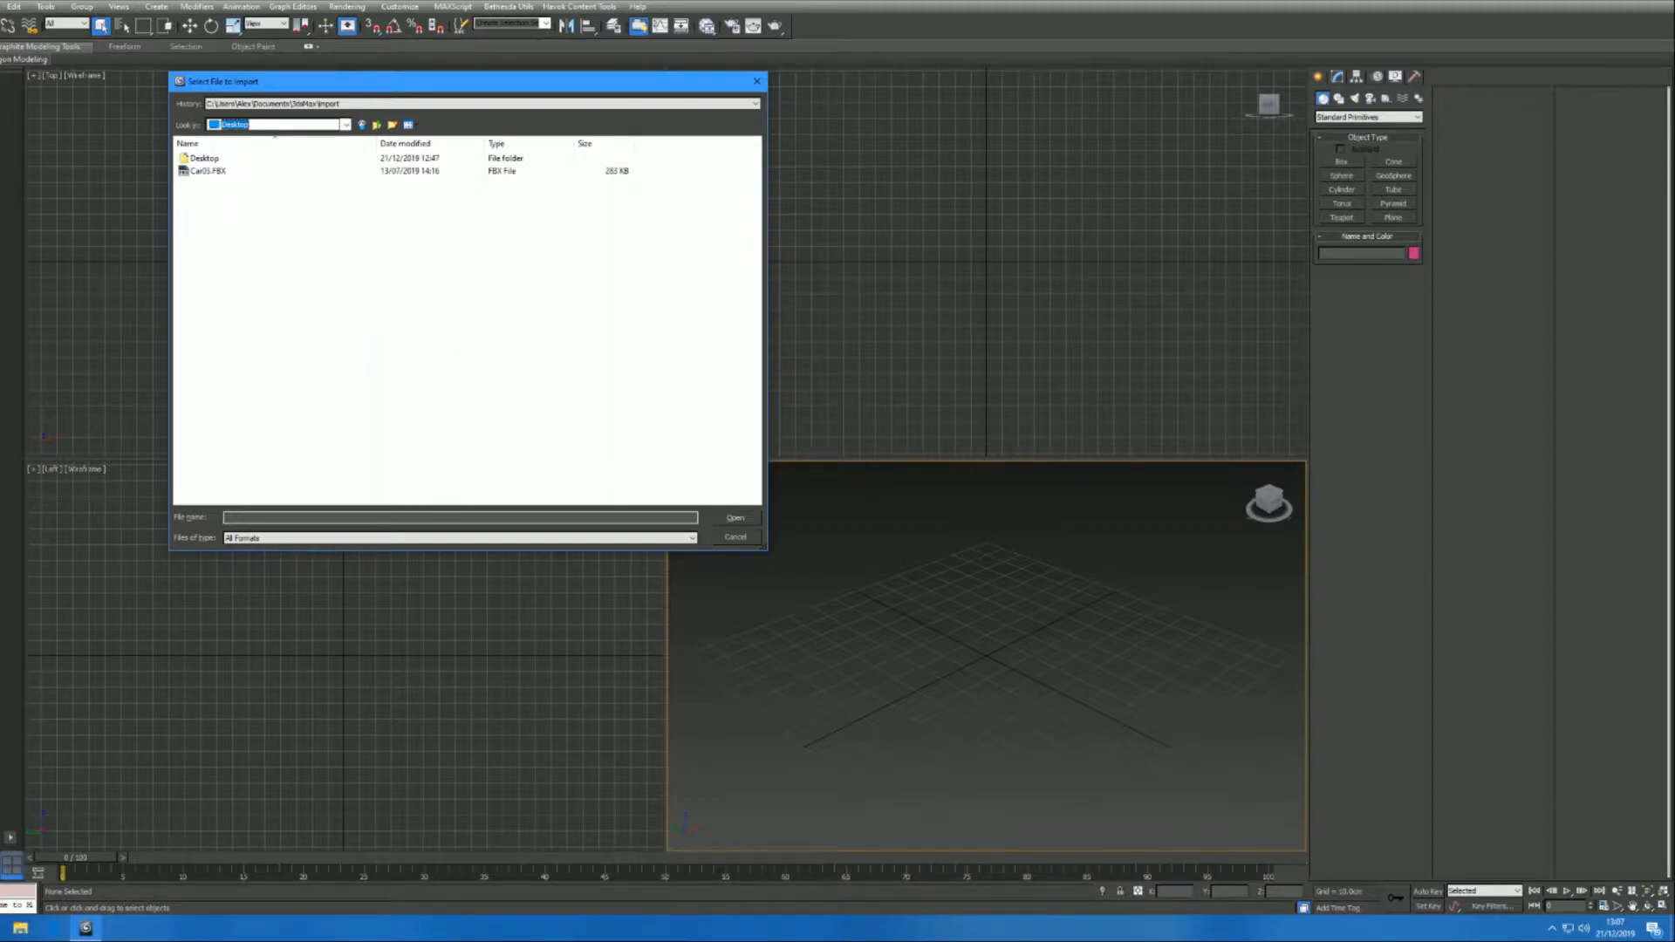
double_click(208, 171)
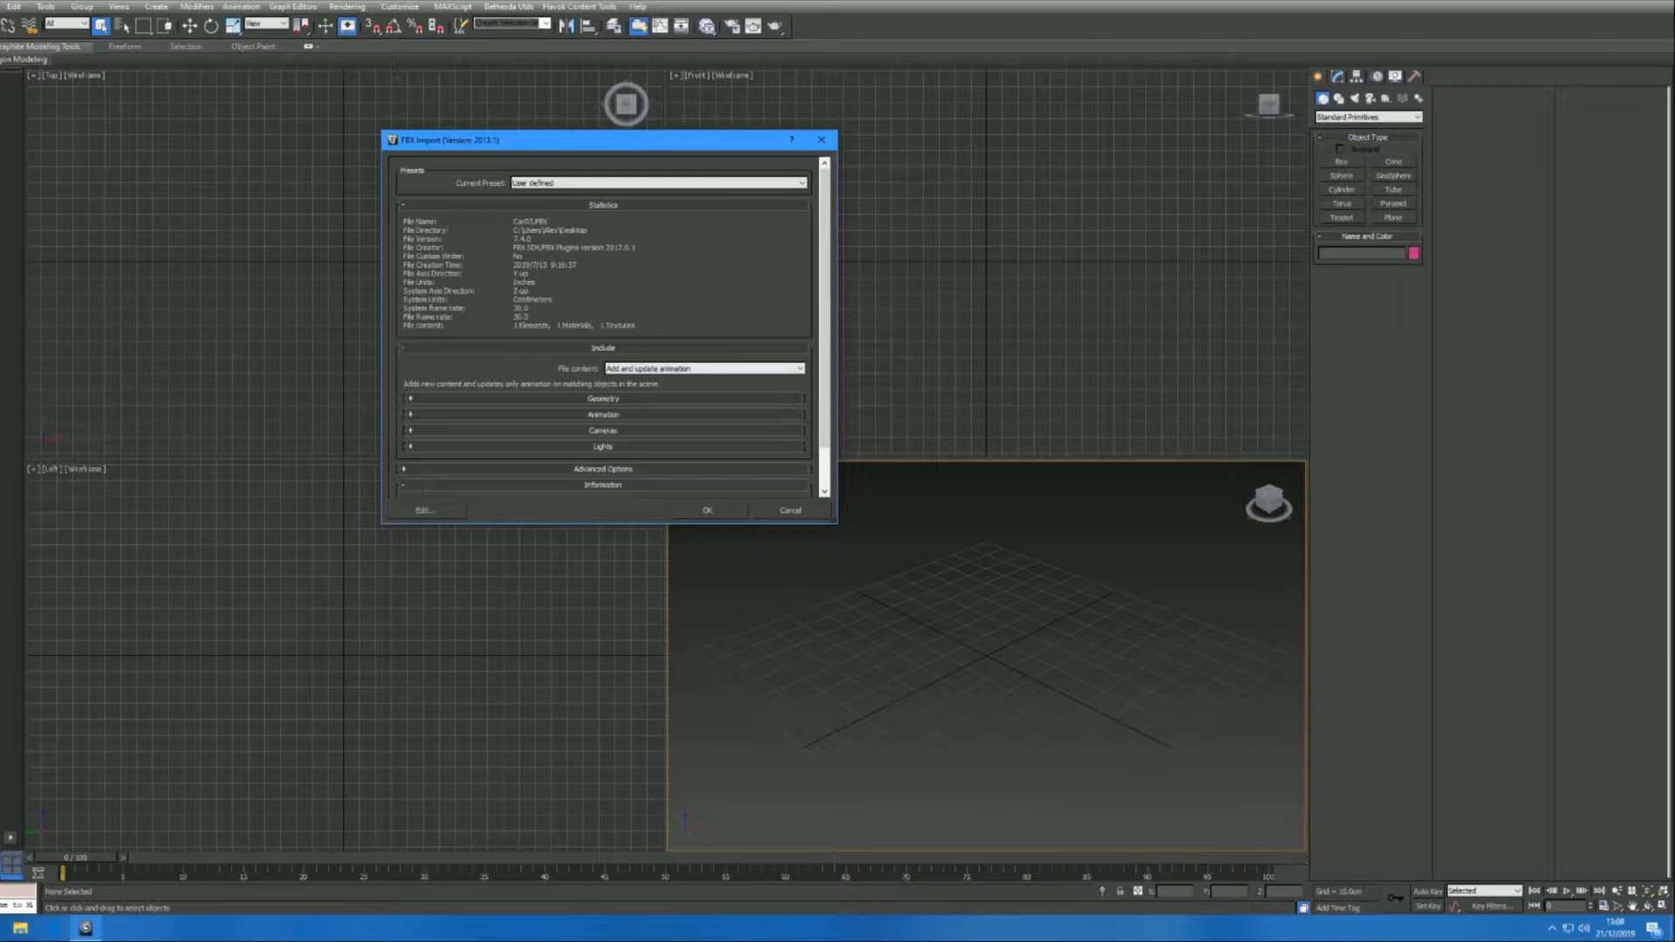
click(705, 369)
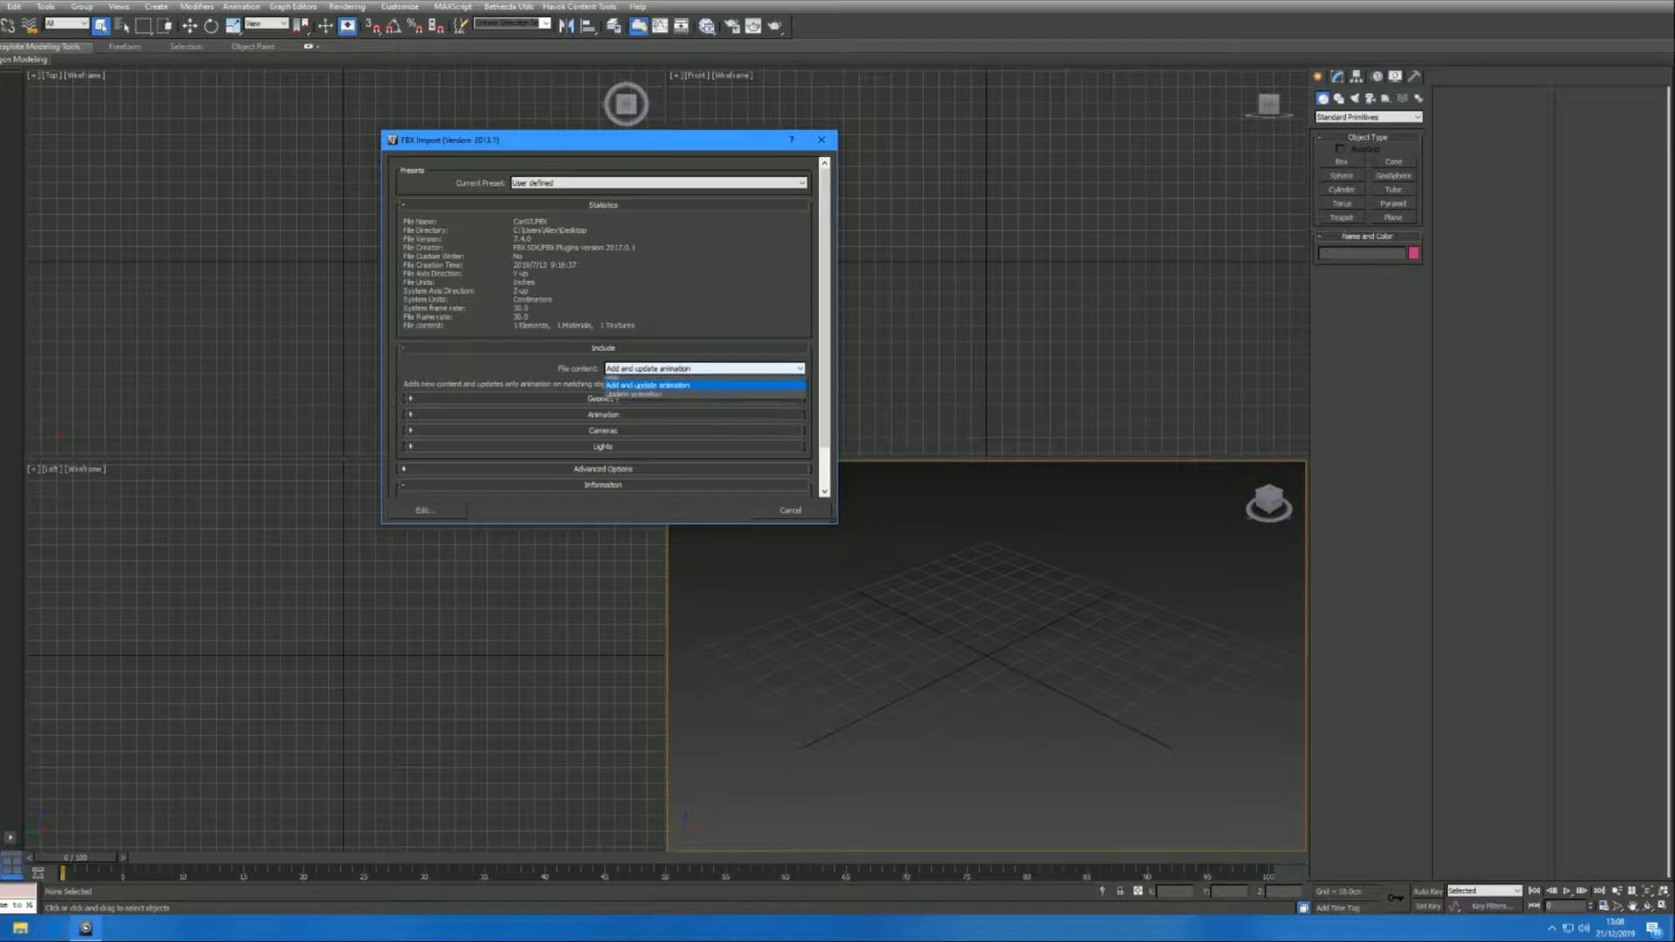
click(698, 389)
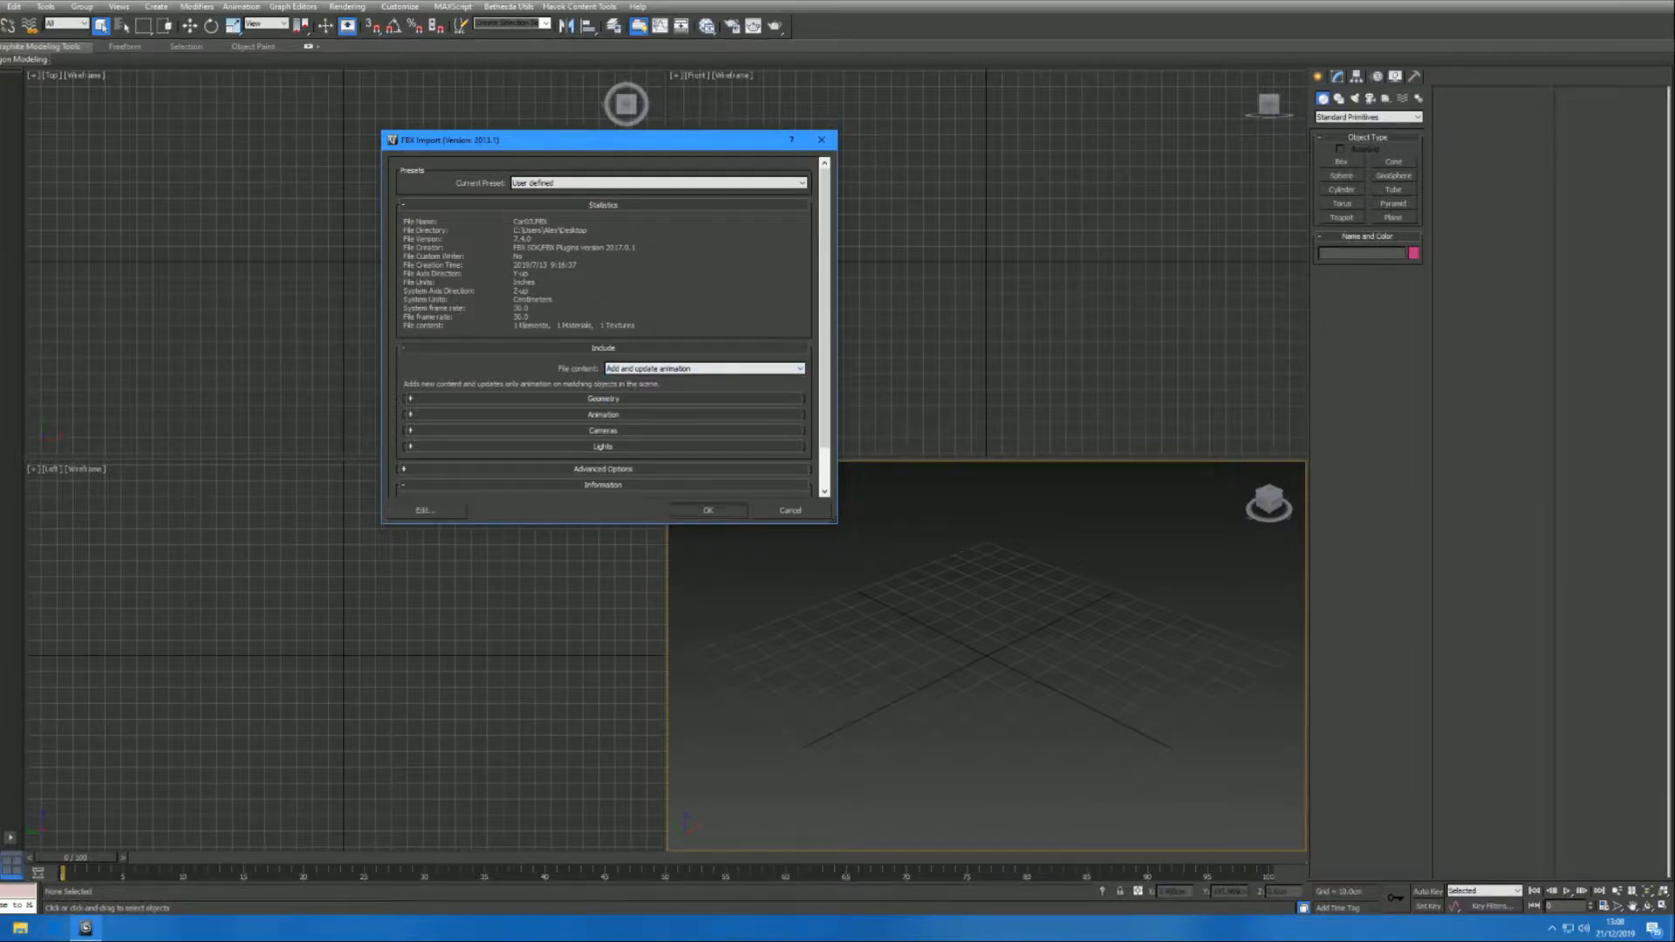
click(707, 510)
- Maximize the Perspective viewport and view the imported car from its front corner
drag(1268, 501, 1253, 504)
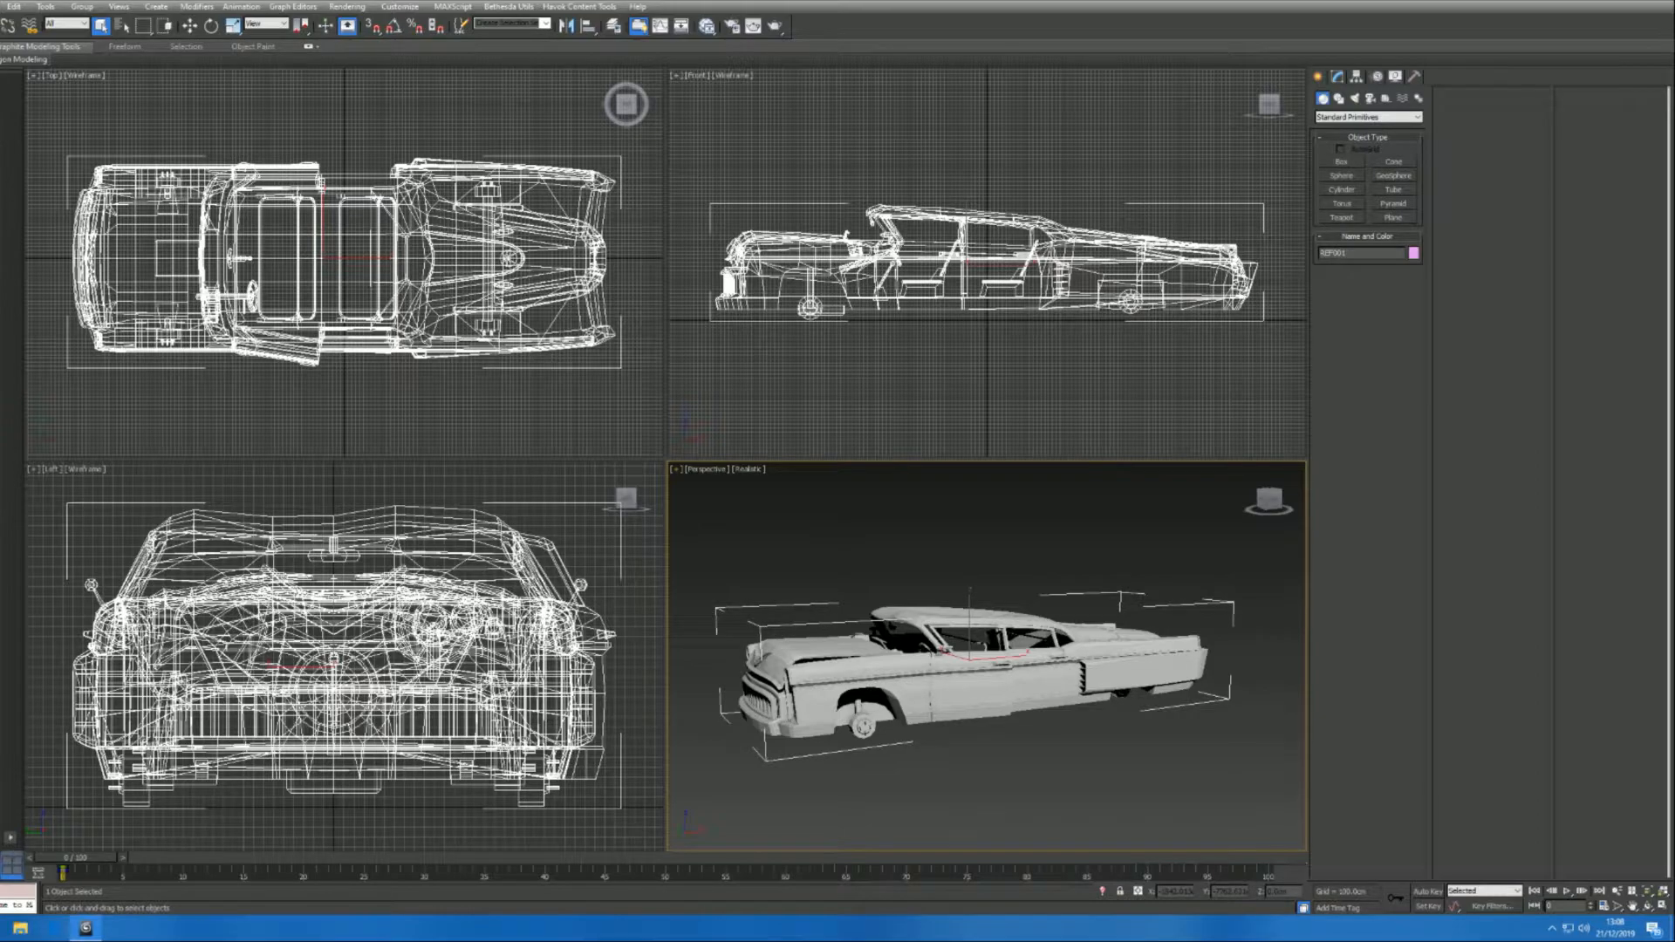
click(675, 469)
click(716, 482)
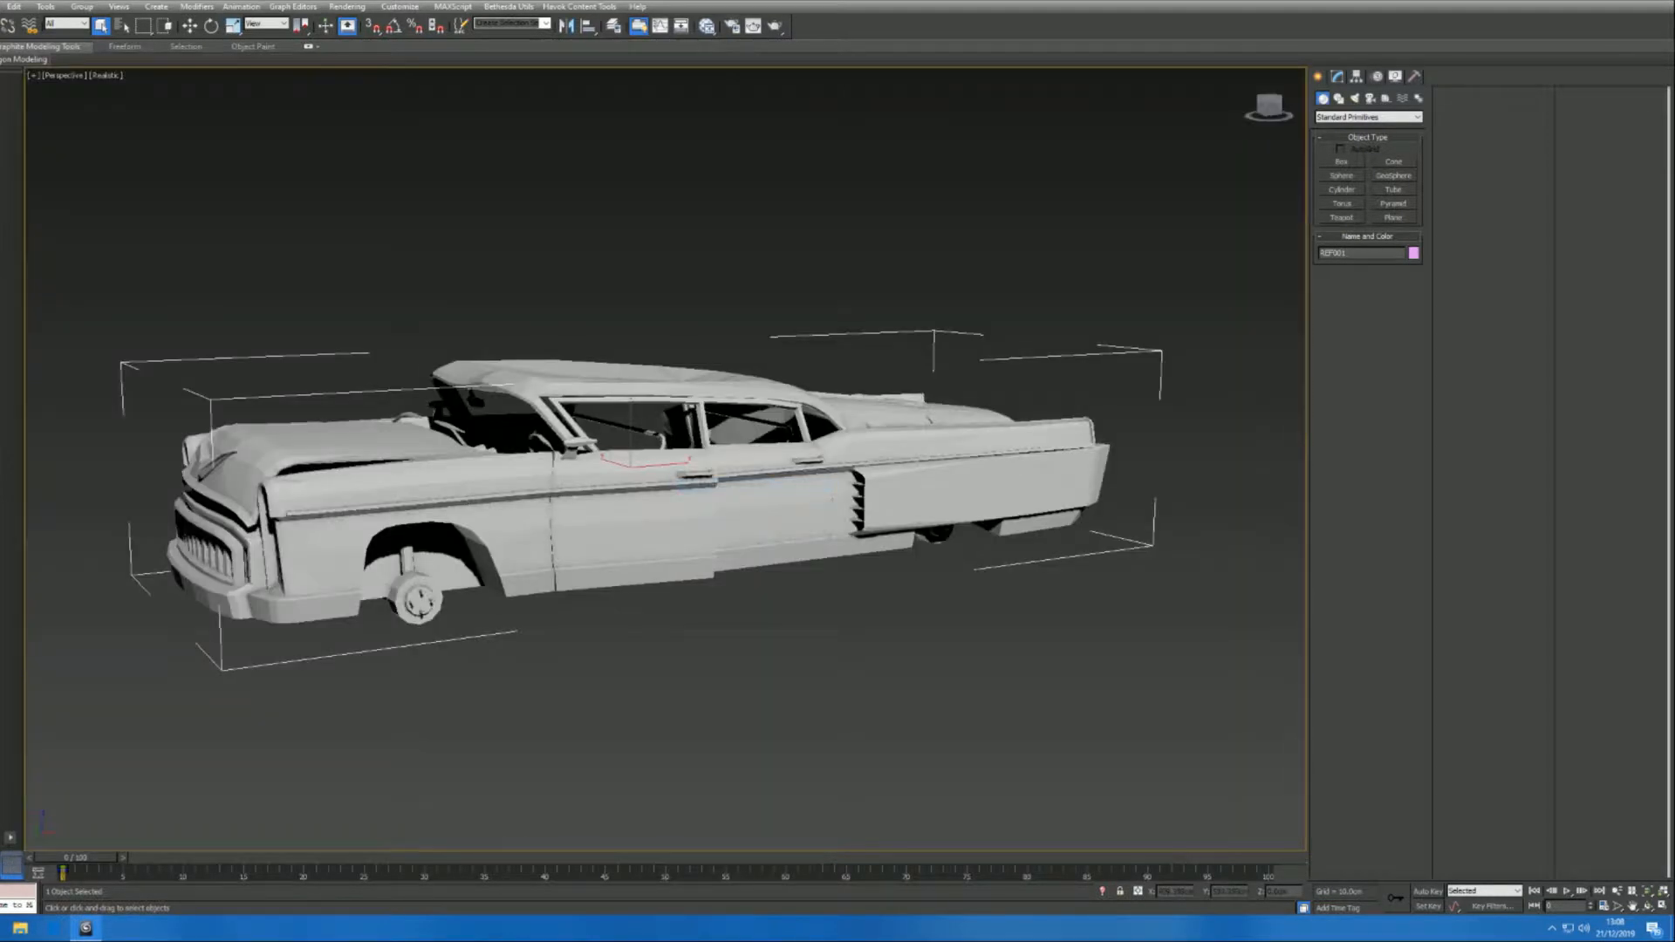
drag(1275, 105, 1294, 108)
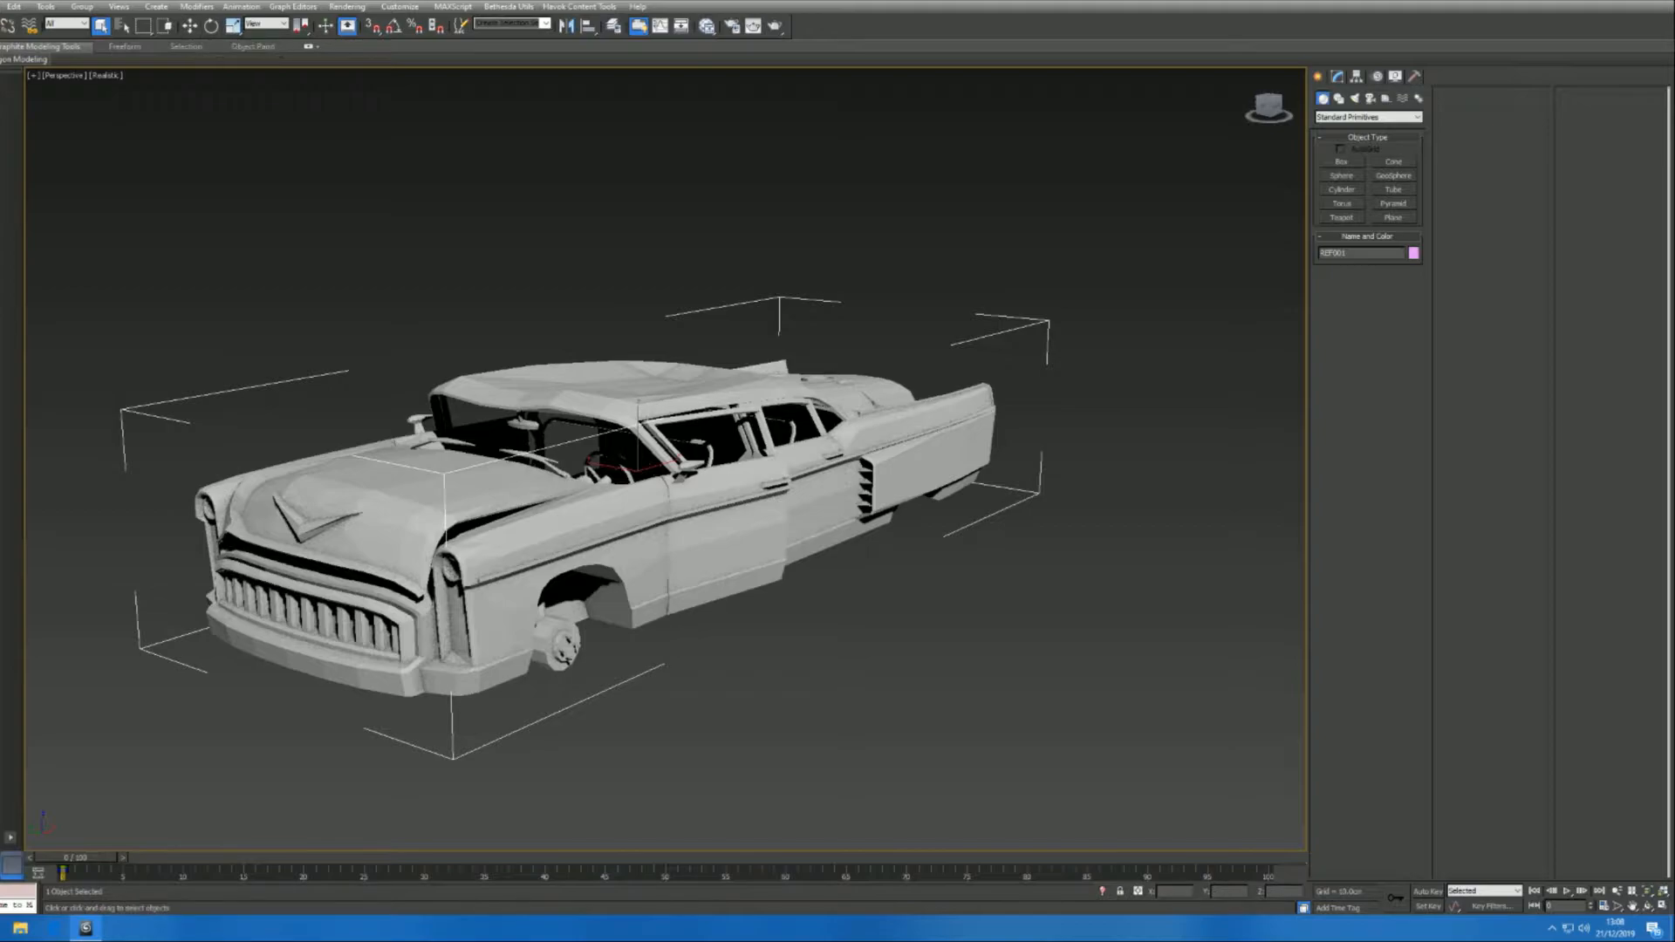
- Scale the car uniformly to 100 percent and deselect it
click(233, 26)
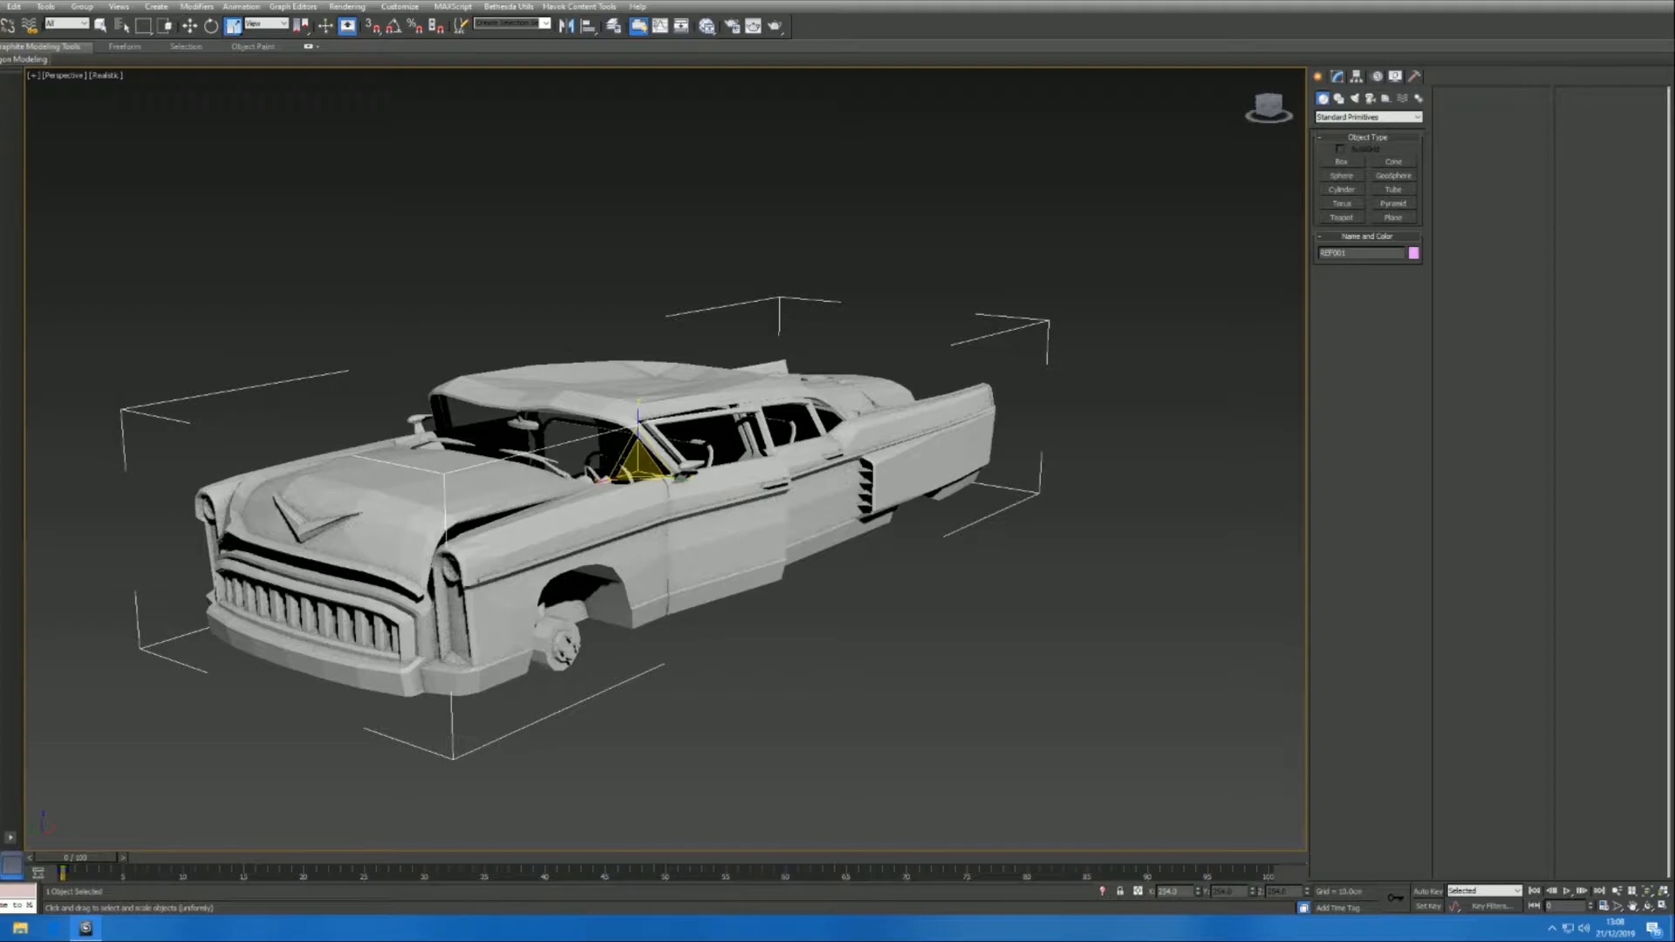
double_click(1168, 891)
click(894, 647)
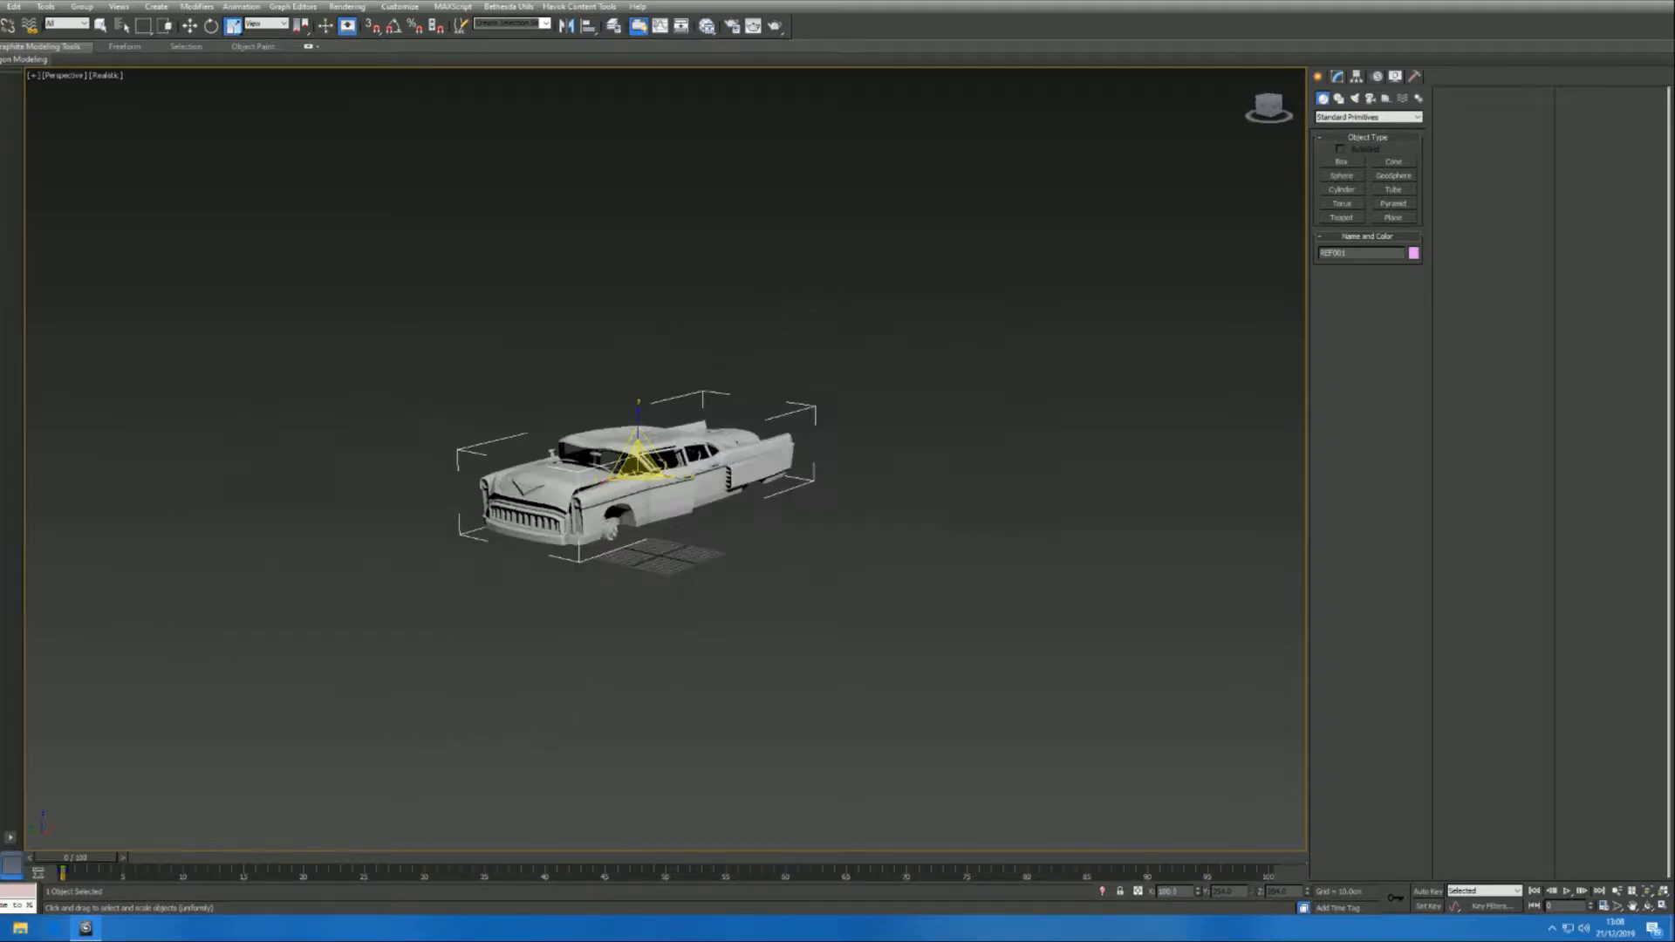
- Clone the car body as a copy named c_Corvega
drag(1269, 107, 1256, 99)
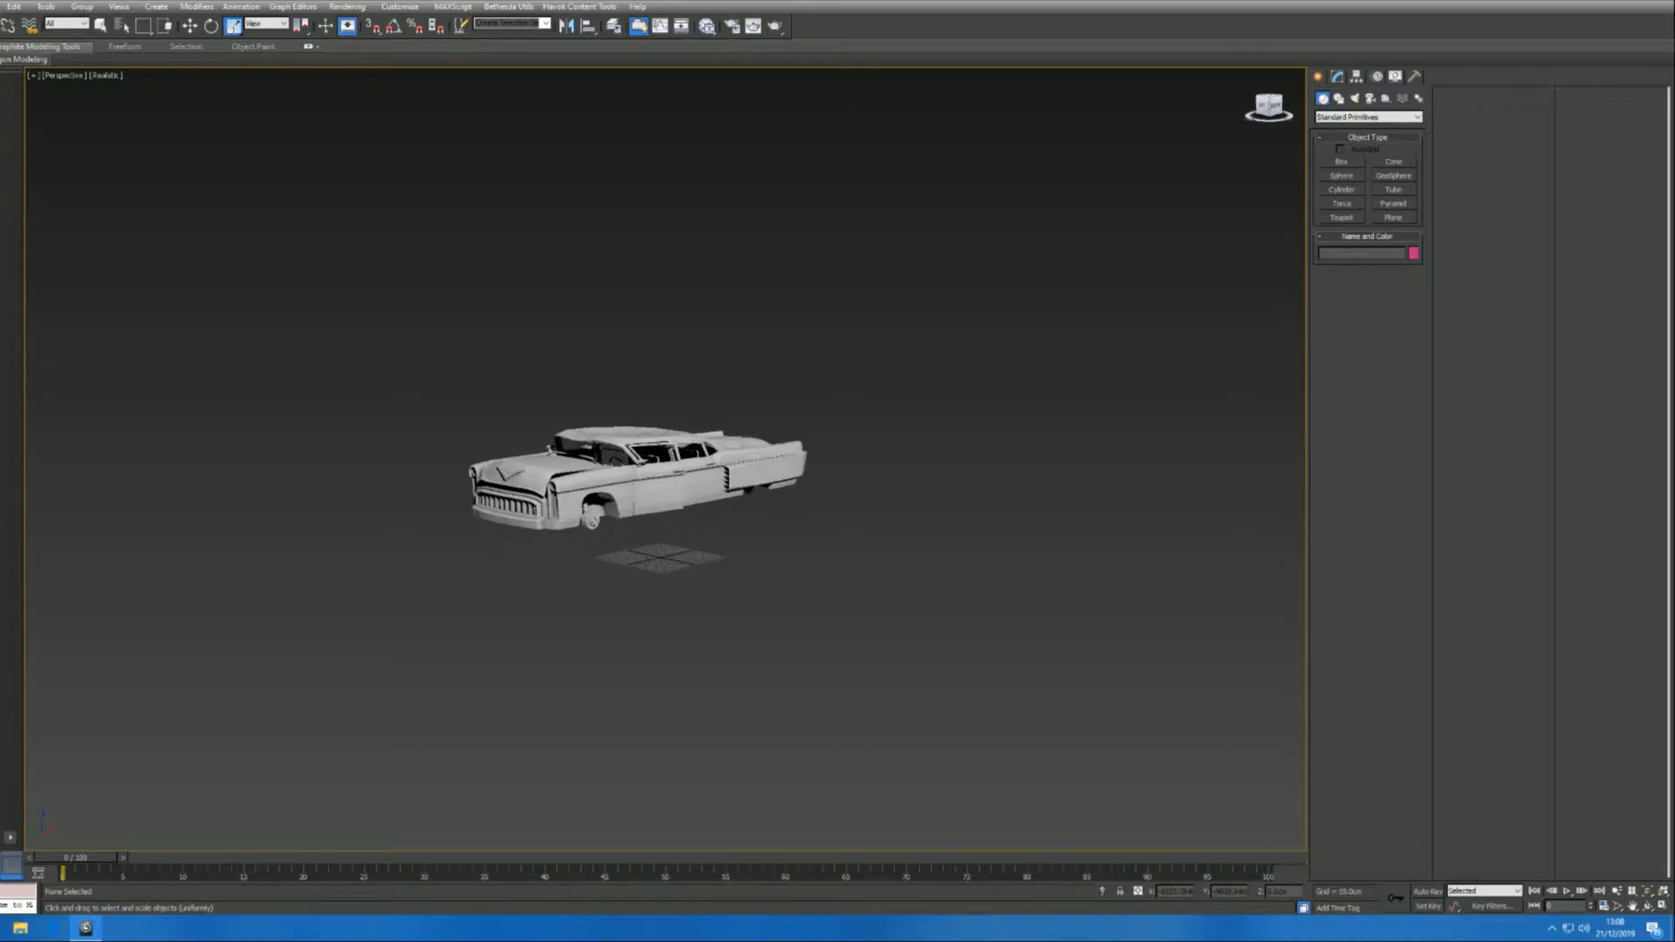
scroll(665, 460, up, 5)
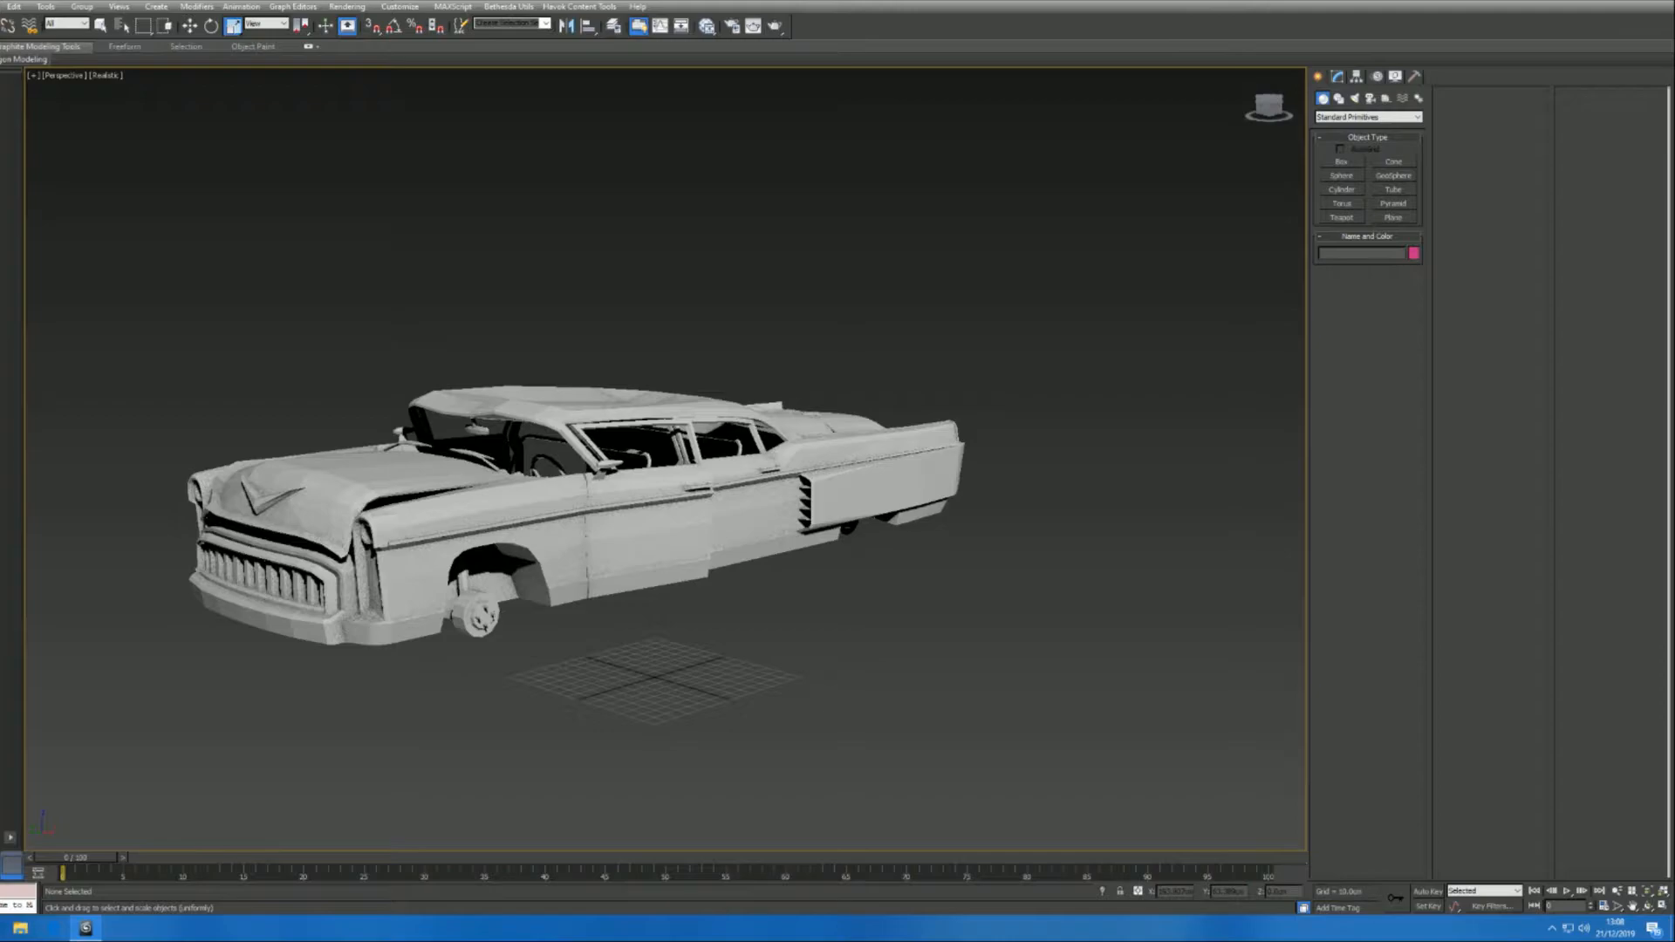
drag(1269, 107, 1243, 105)
middle_drag(1182, 107, 1250, 74)
drag(1269, 106, 1285, 110)
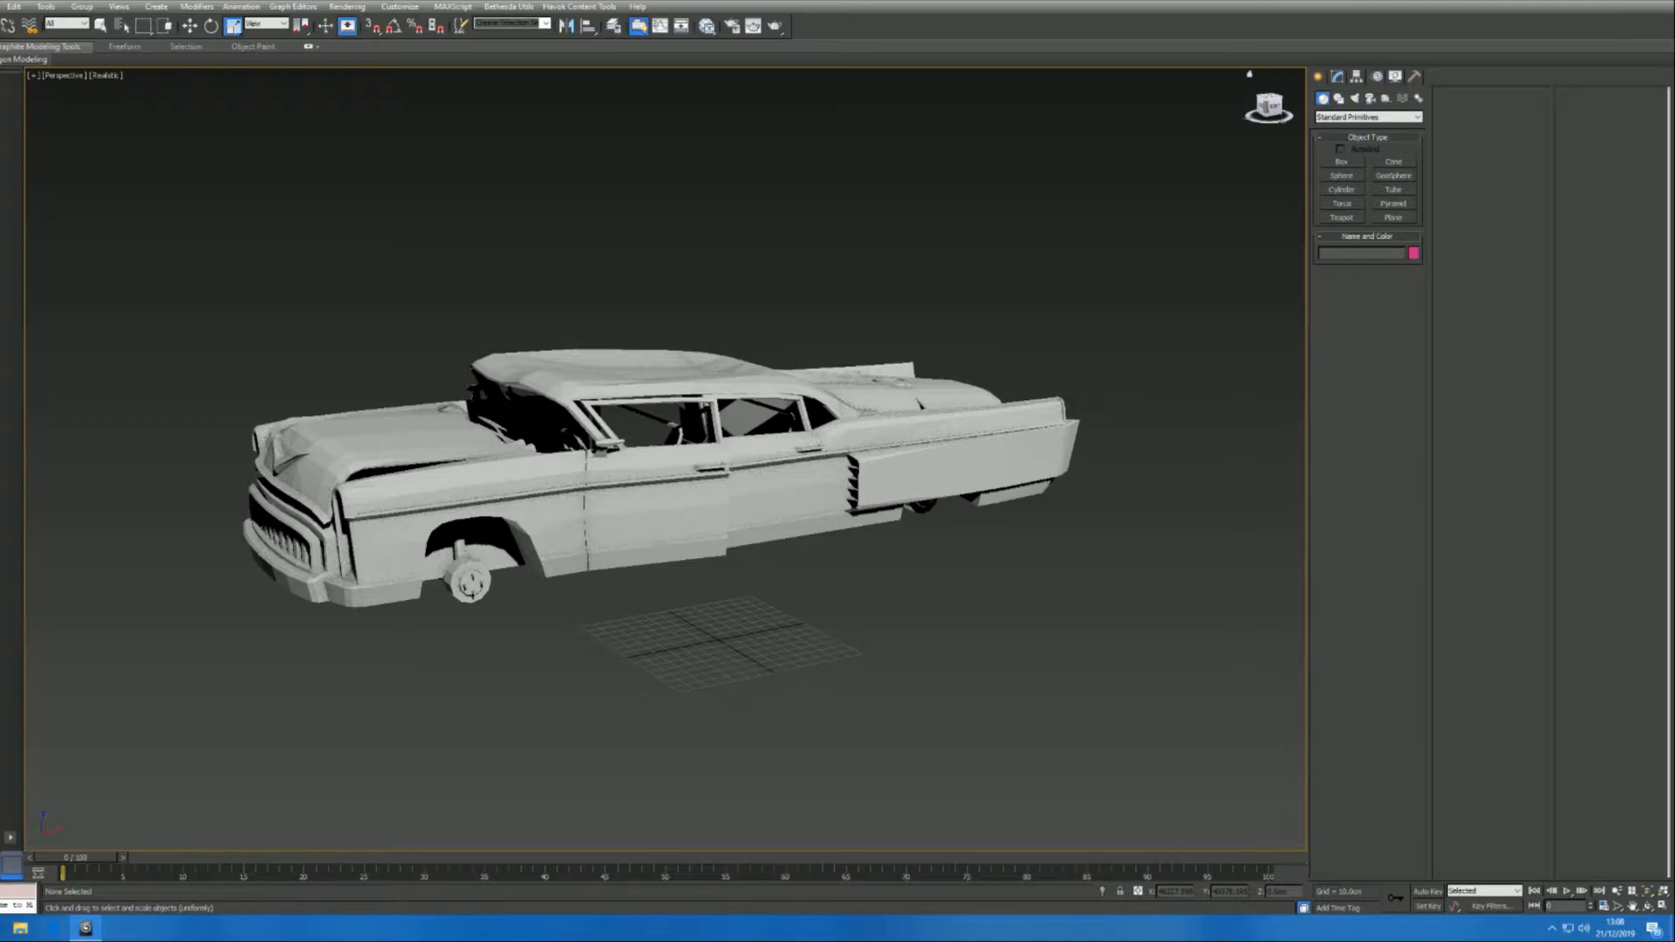
click(681, 480)
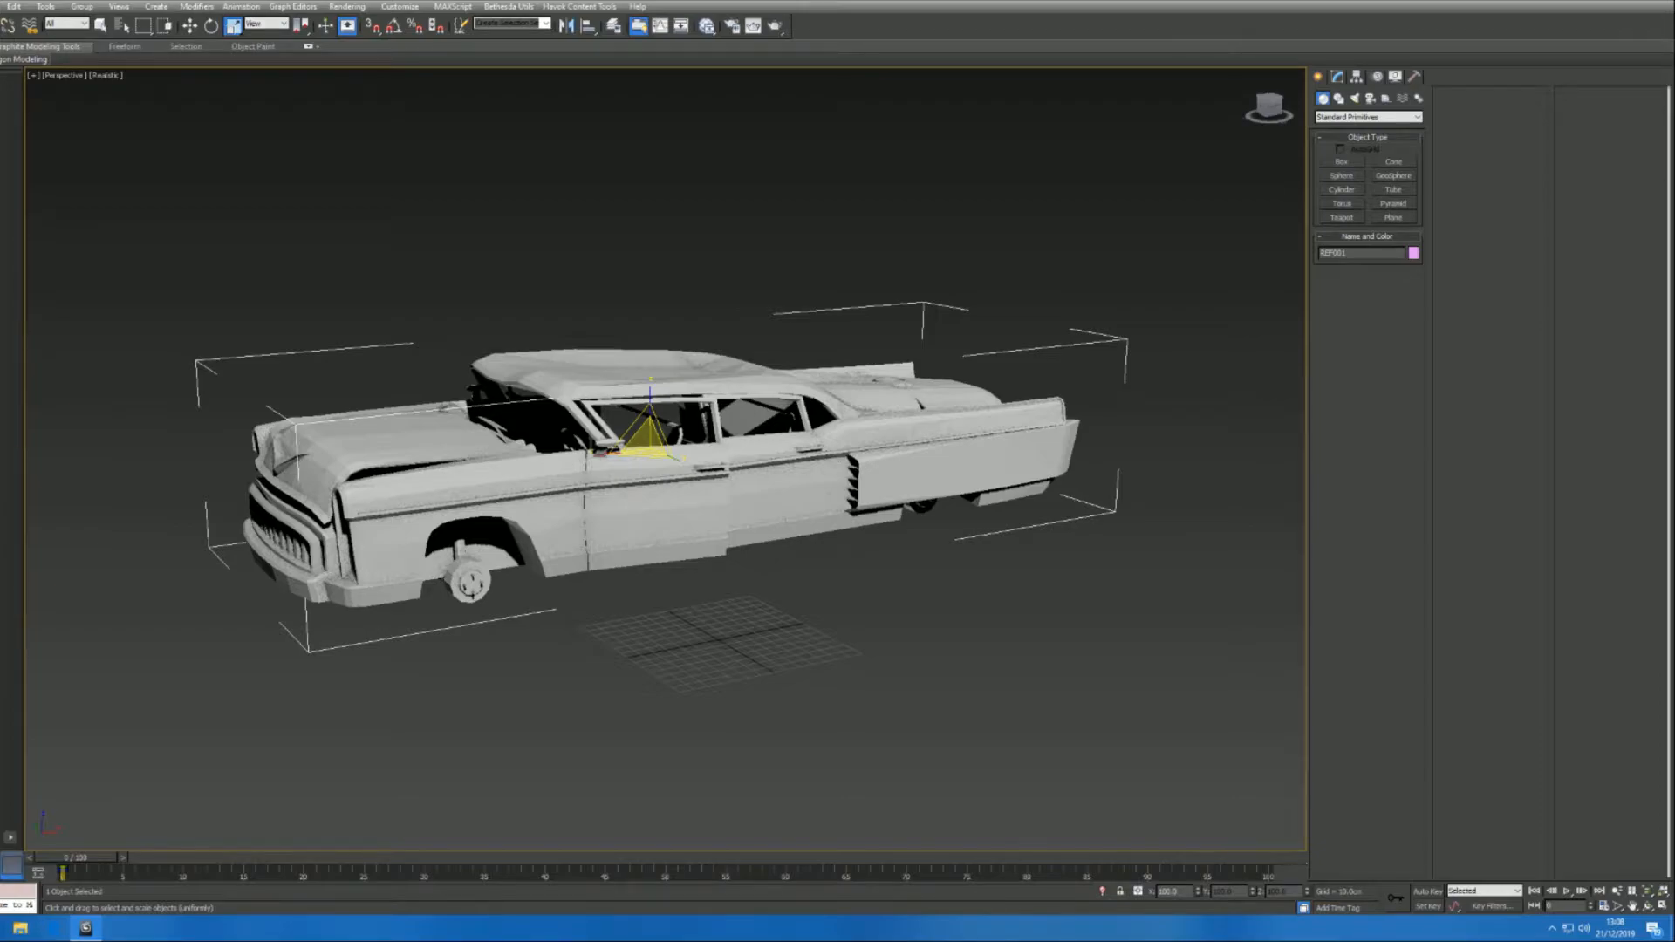
right_click(989, 661)
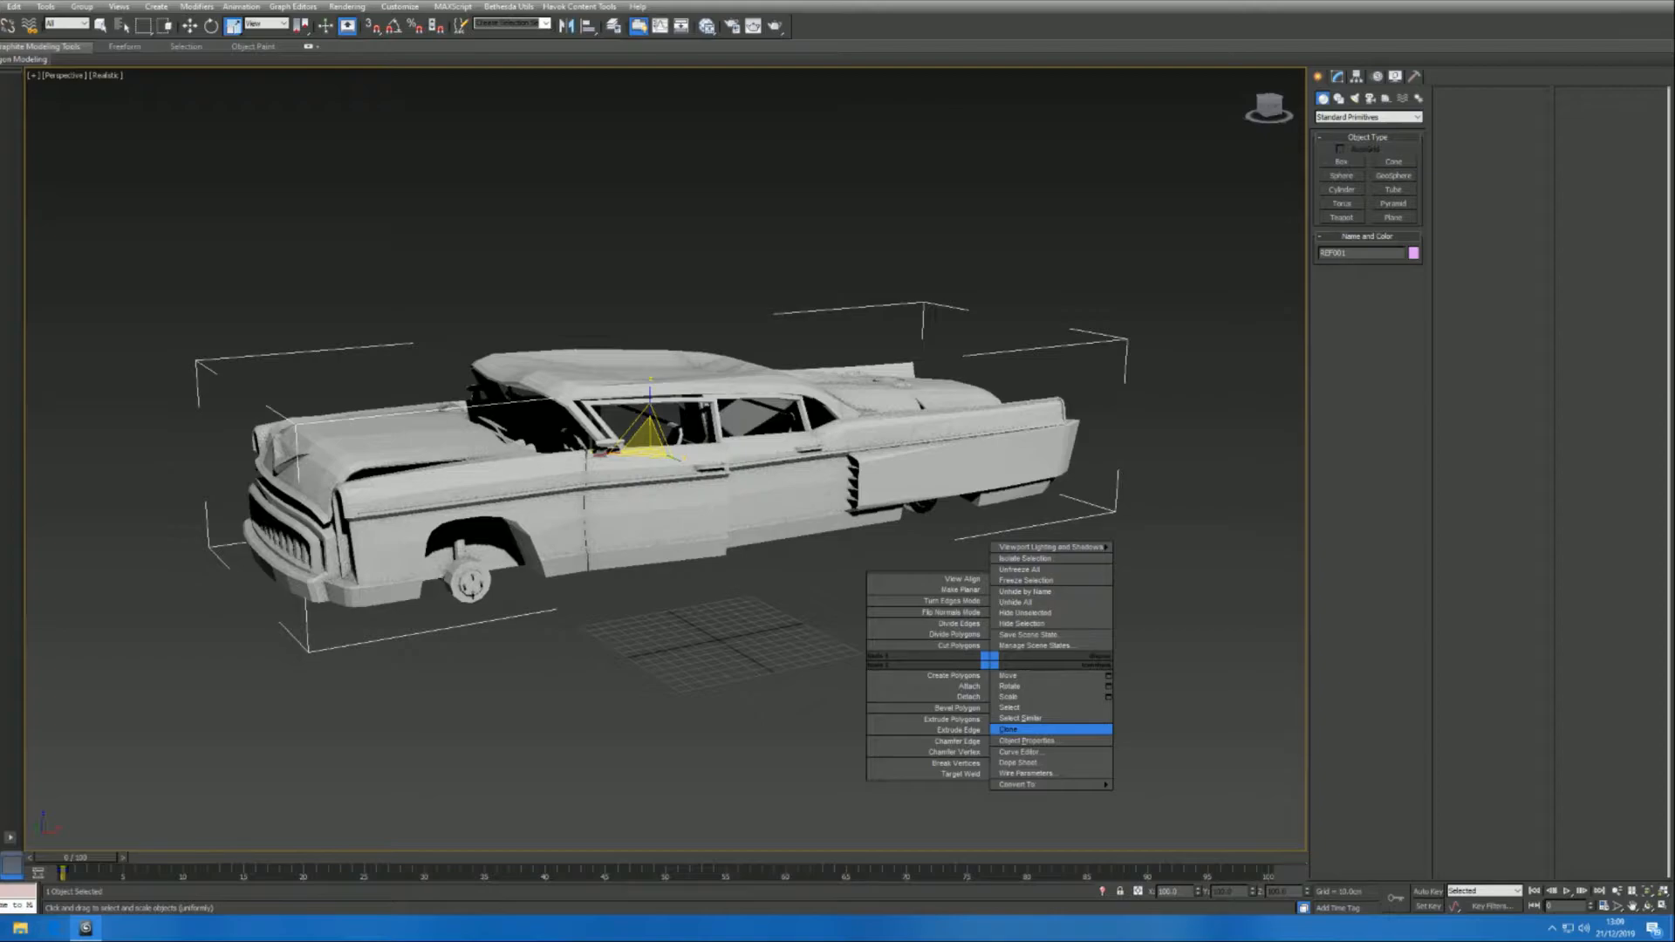
click(1012, 730)
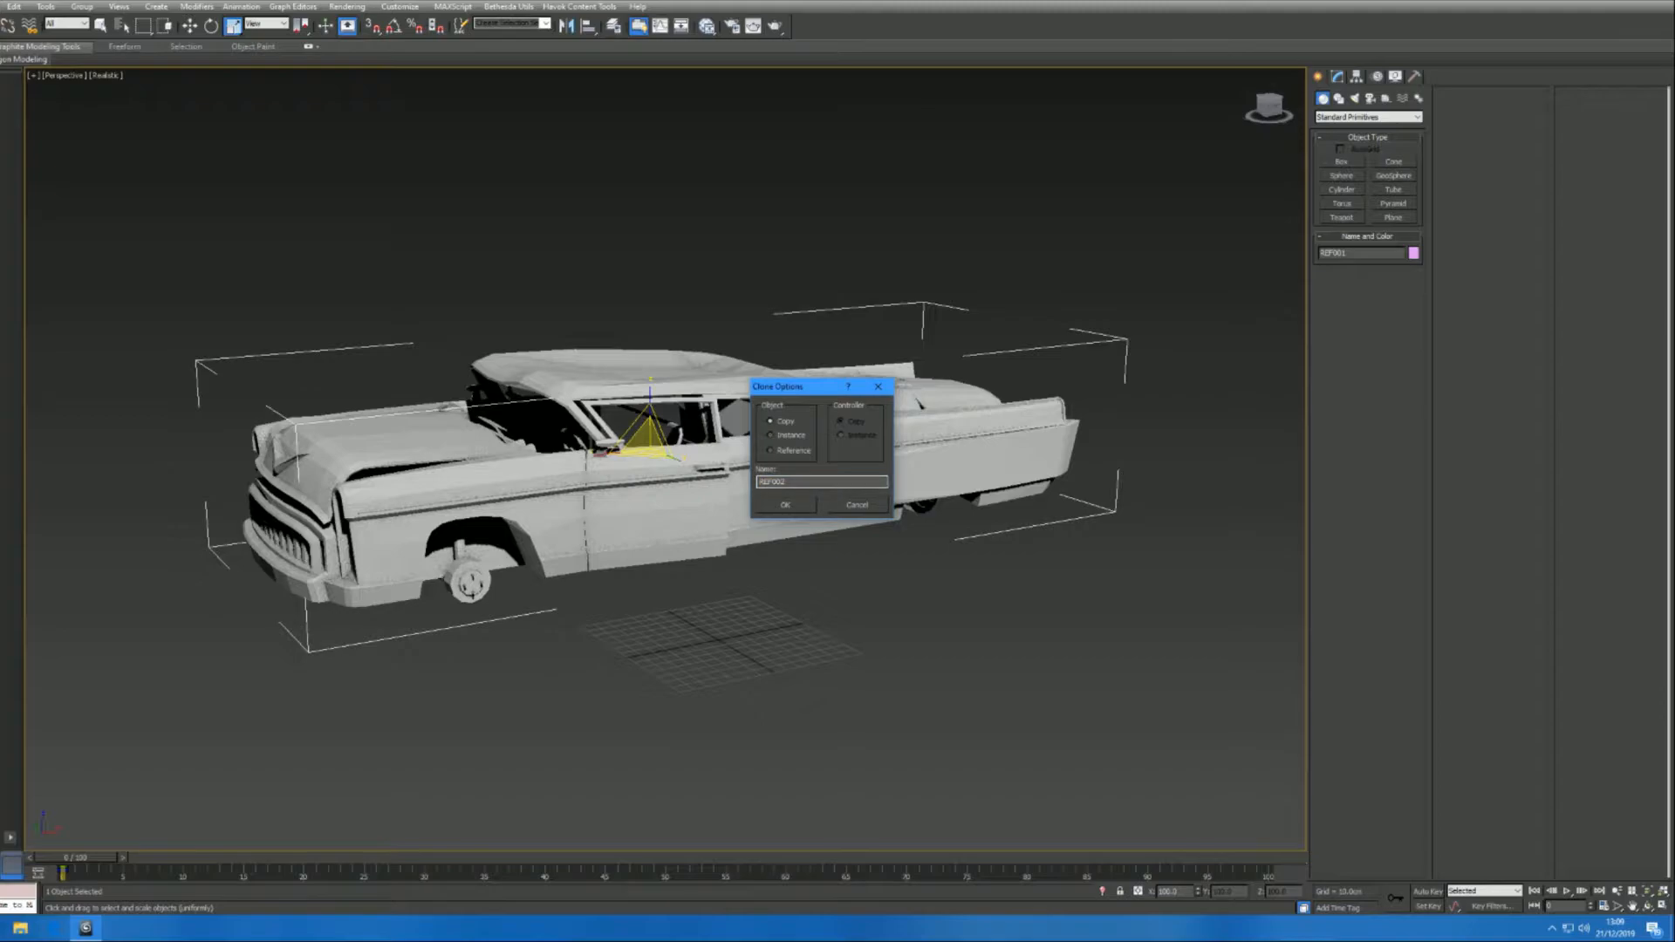
double_click(775, 481)
text(d)
text(_Corvet)
text(a)
key(Return)
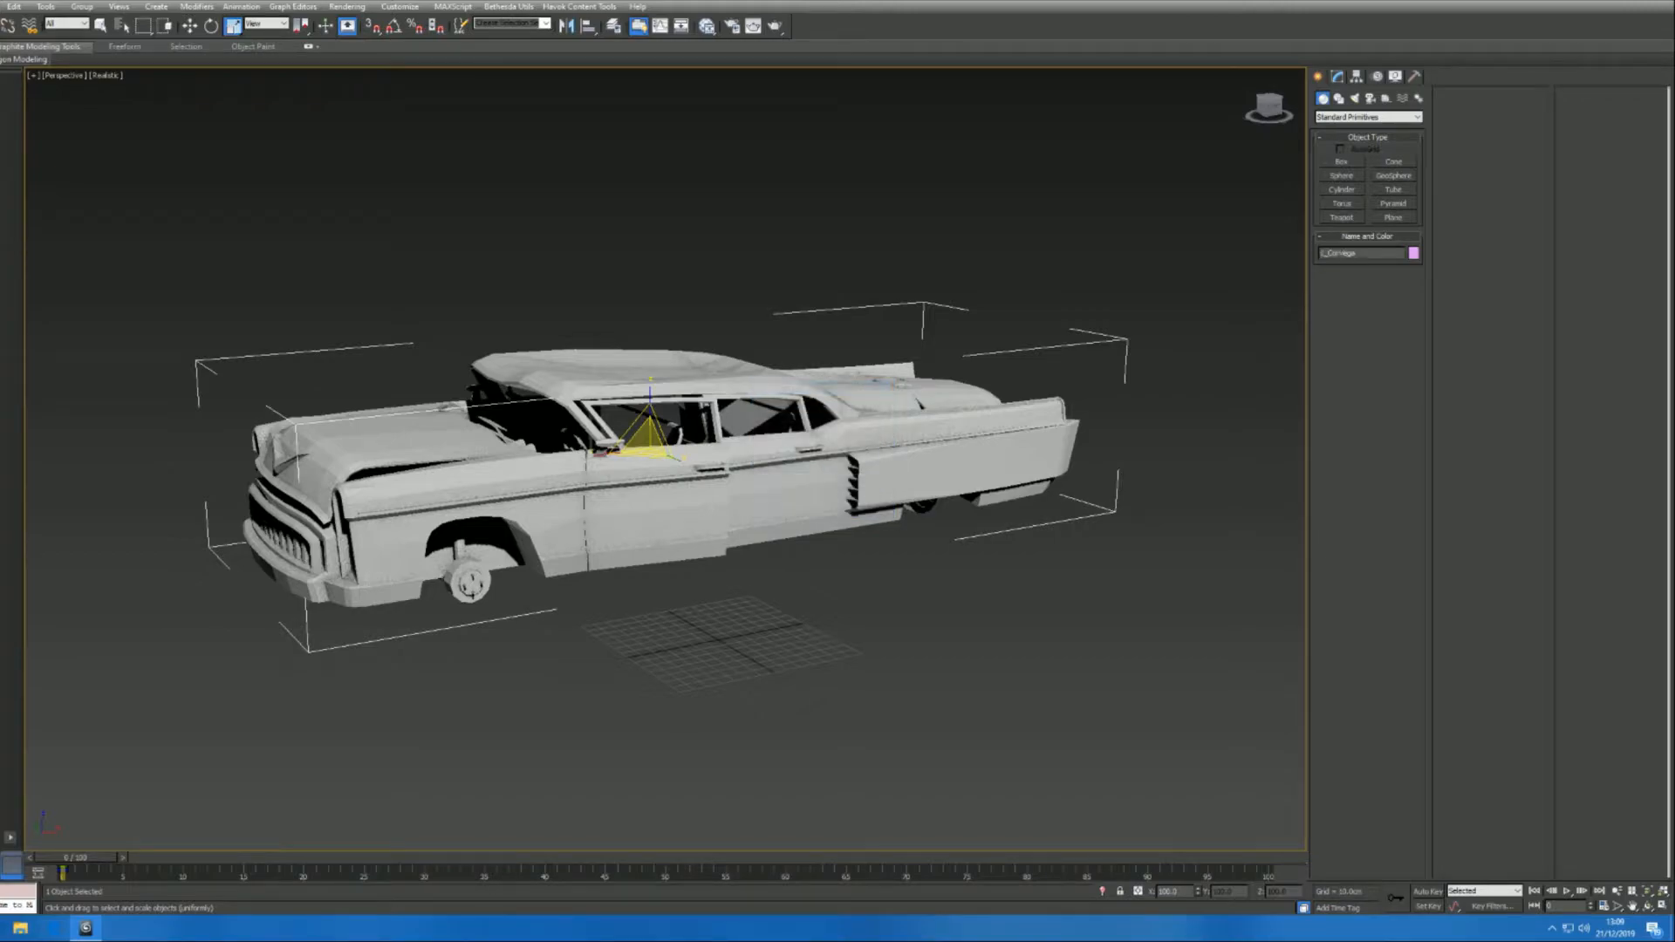
- Add a ProOptimizer modifier to the cloned car mesh
click(1337, 77)
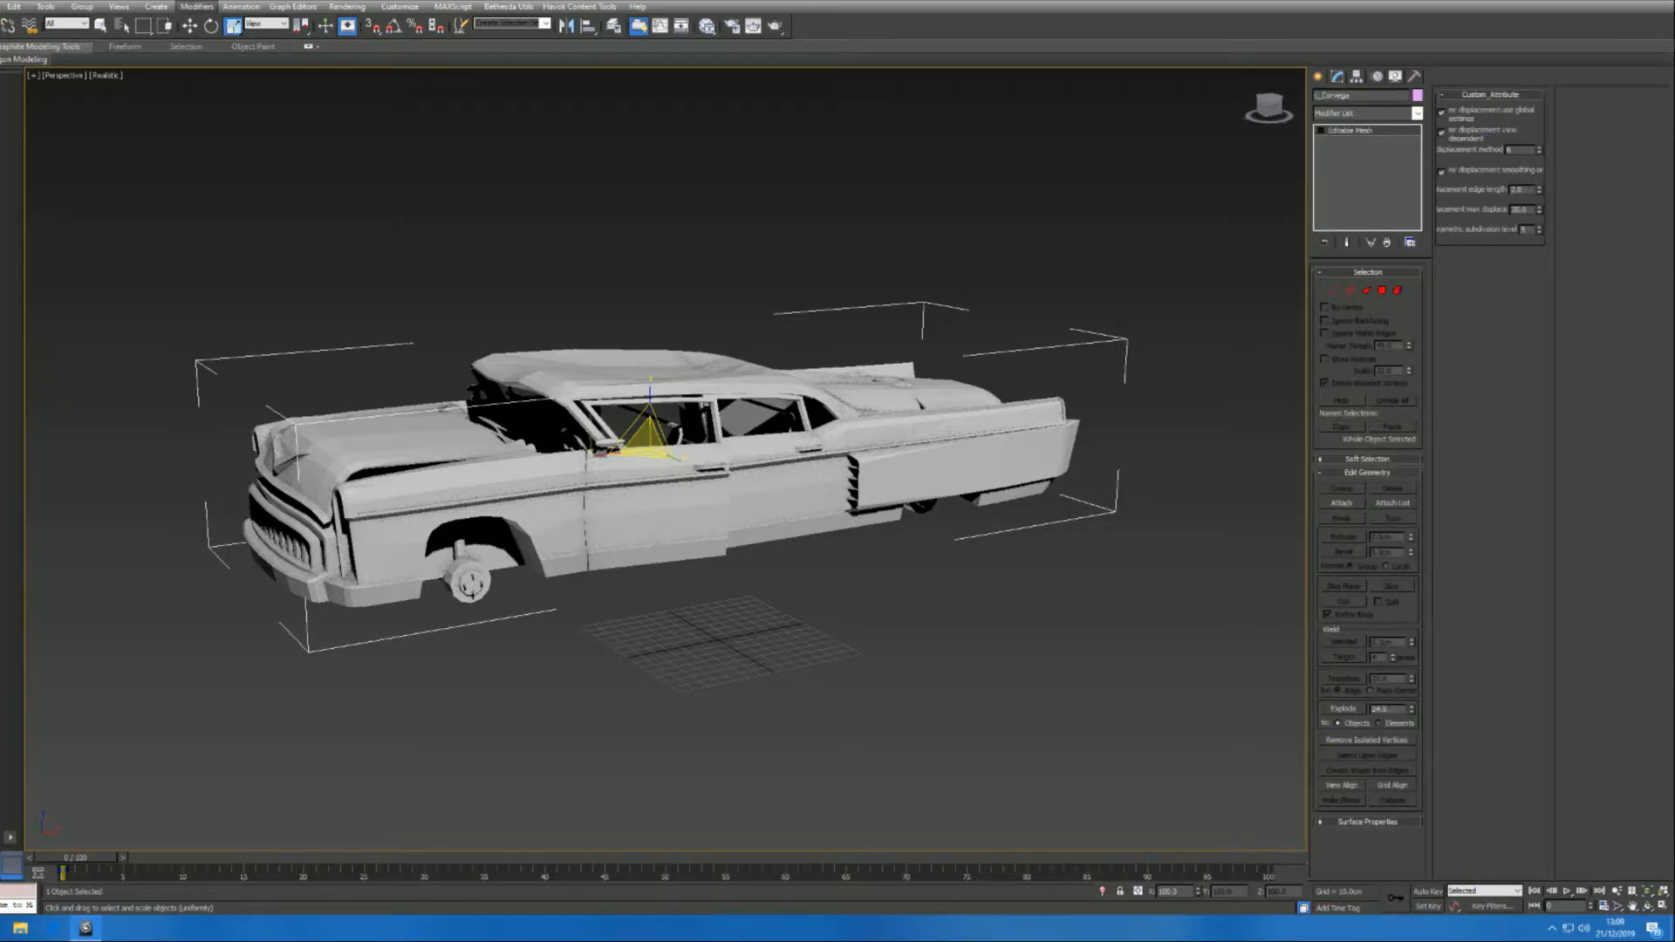
click(196, 6)
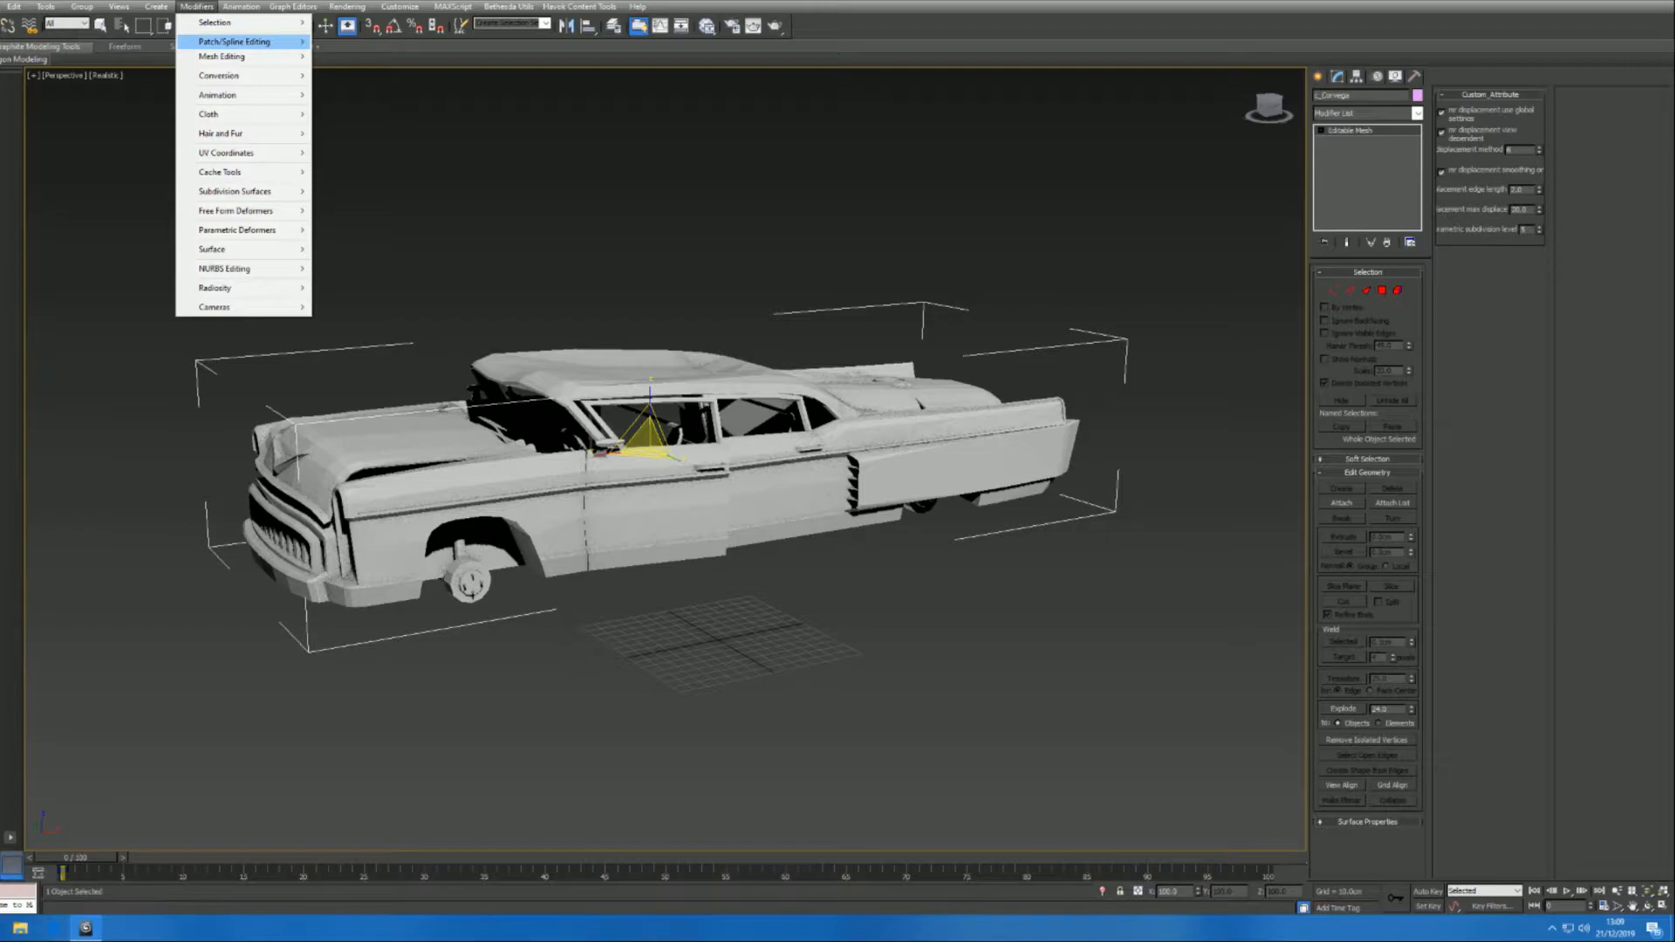
mouse_move(221, 55)
click(355, 202)
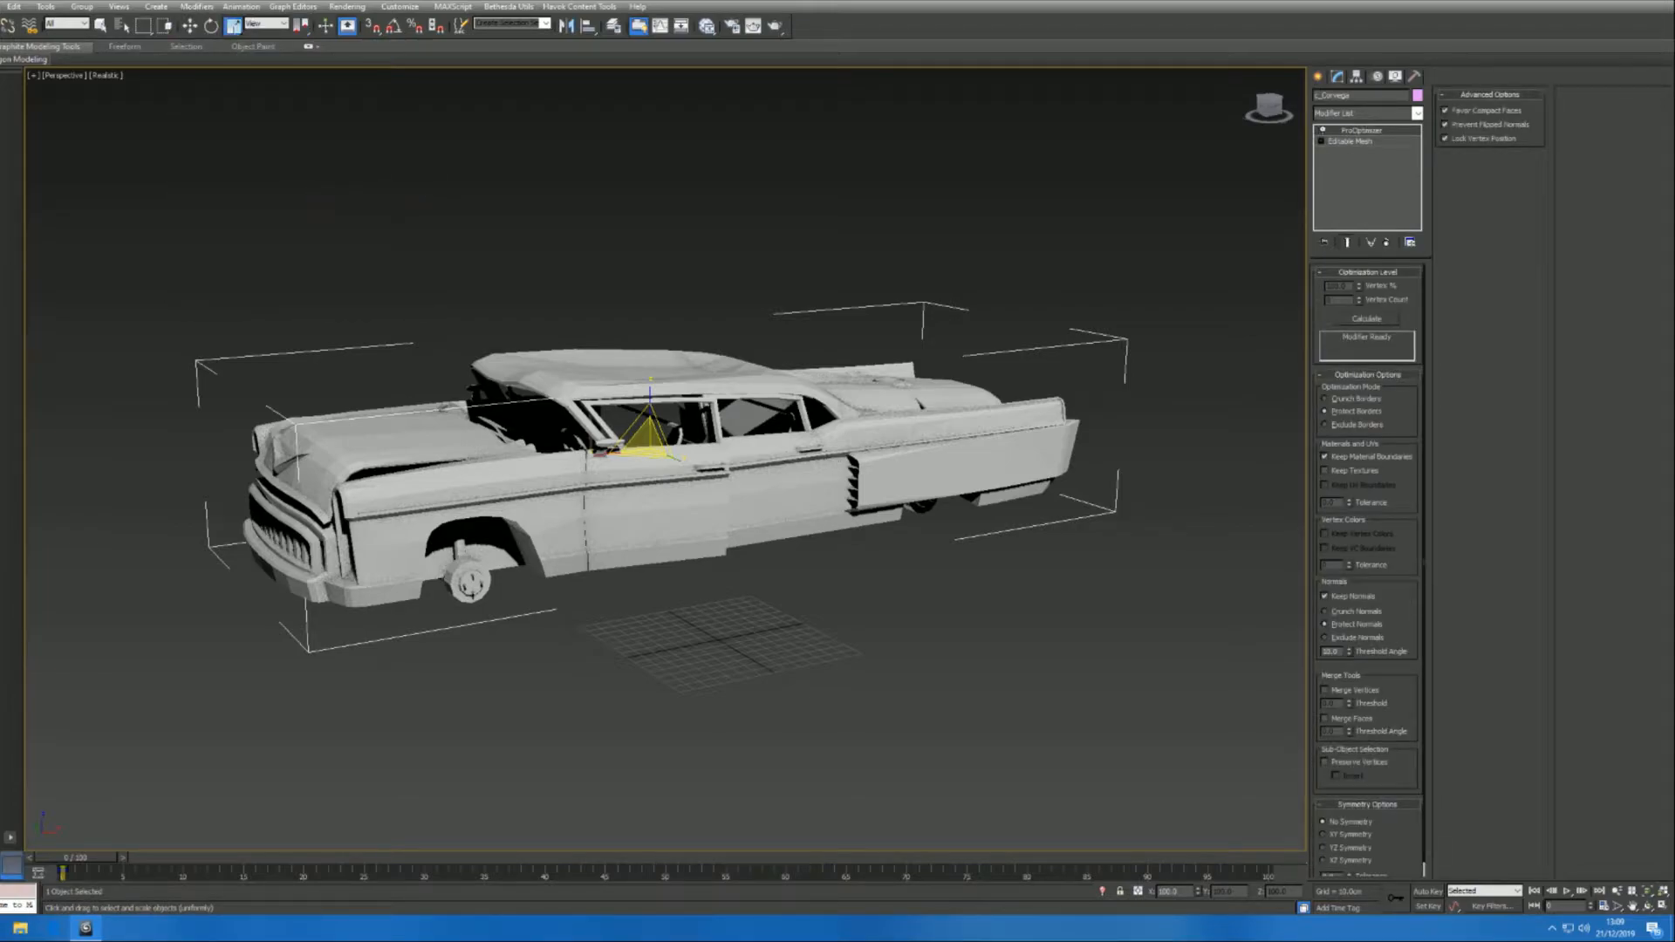
- Calculate the optimization, reduce the clone to 25 percent of its vertices, and collapse the ProOptimizer modifier into the mesh
click(1367, 319)
double_click(1336, 286)
text(25)
key(Tab)
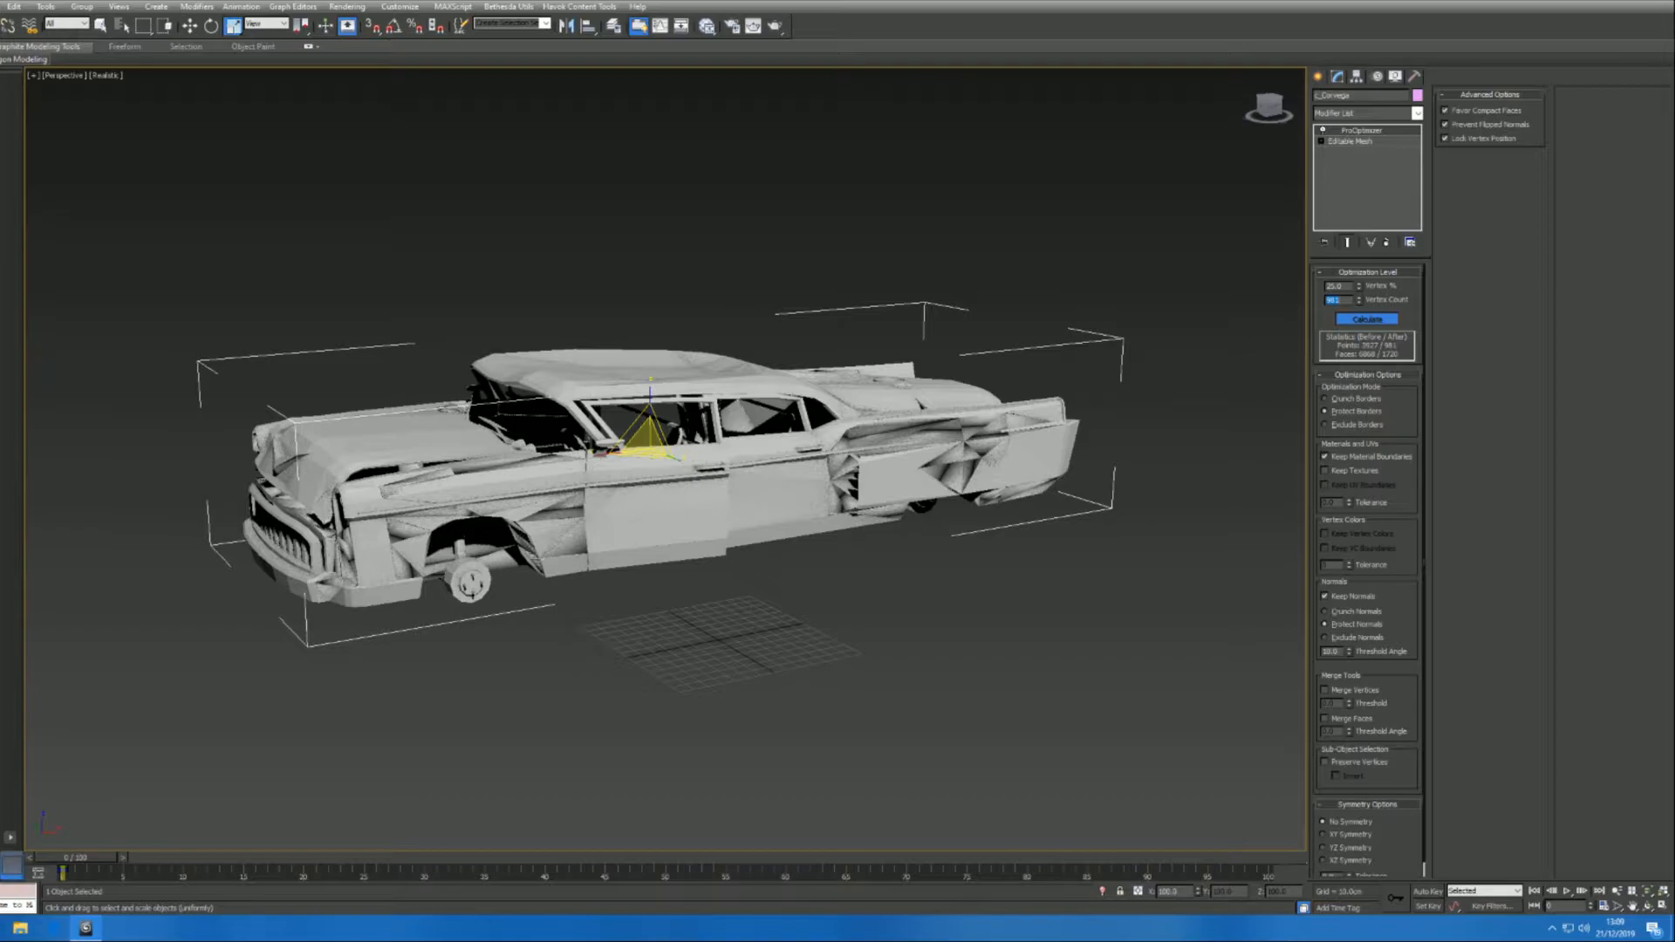
right_click(1358, 129)
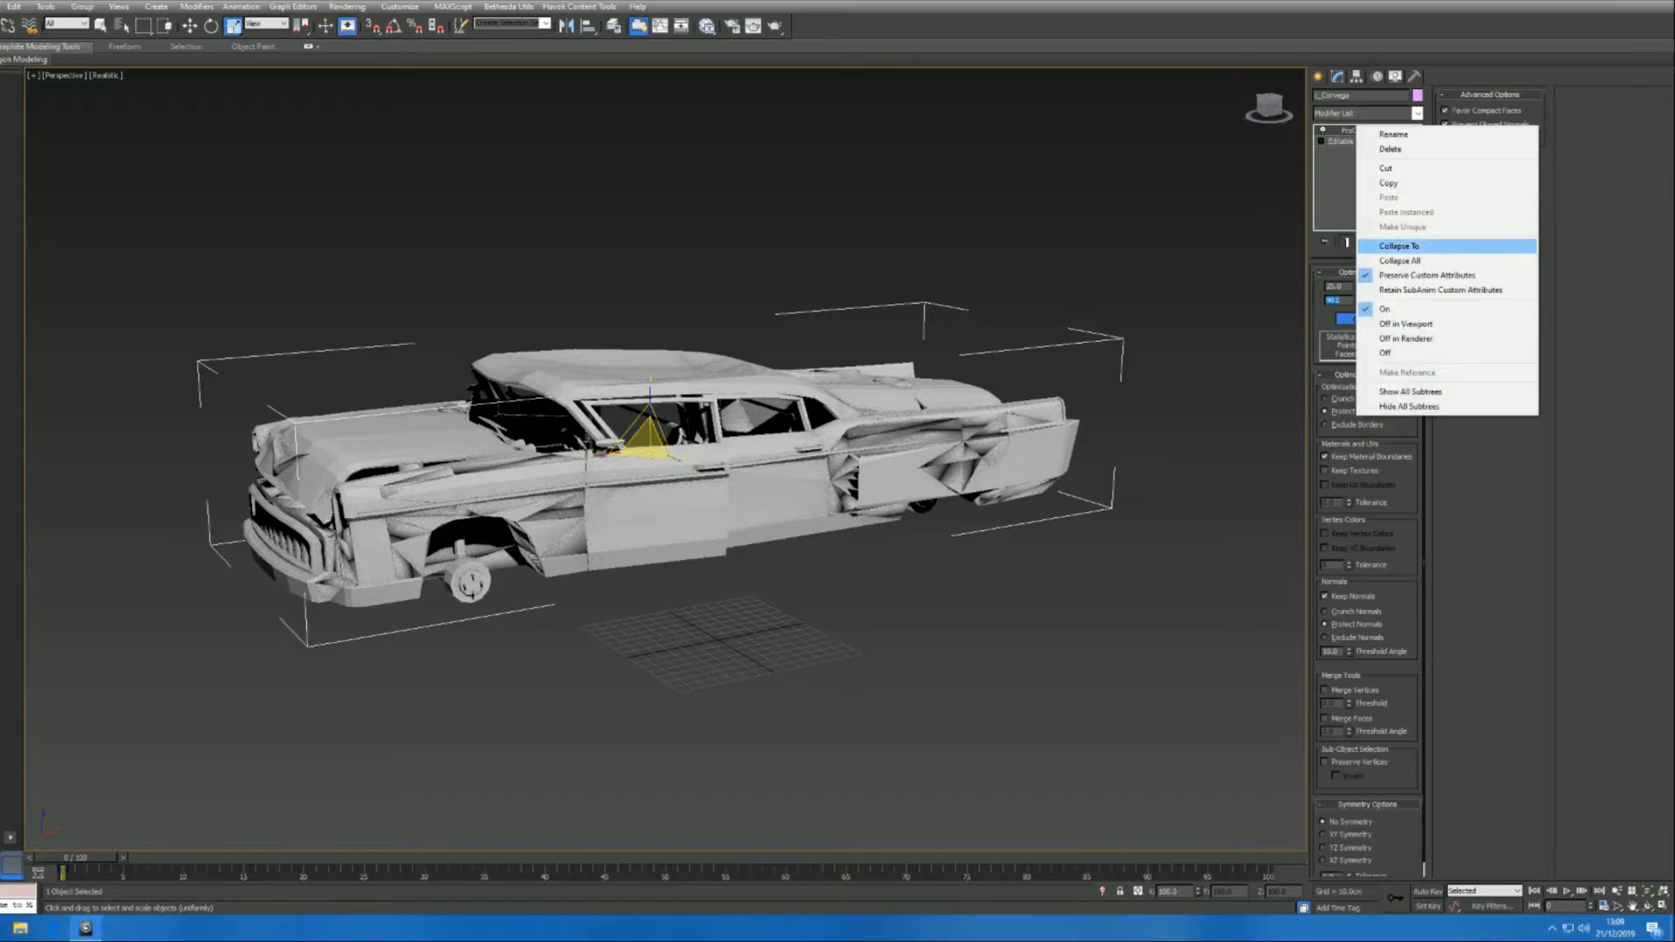
click(1399, 246)
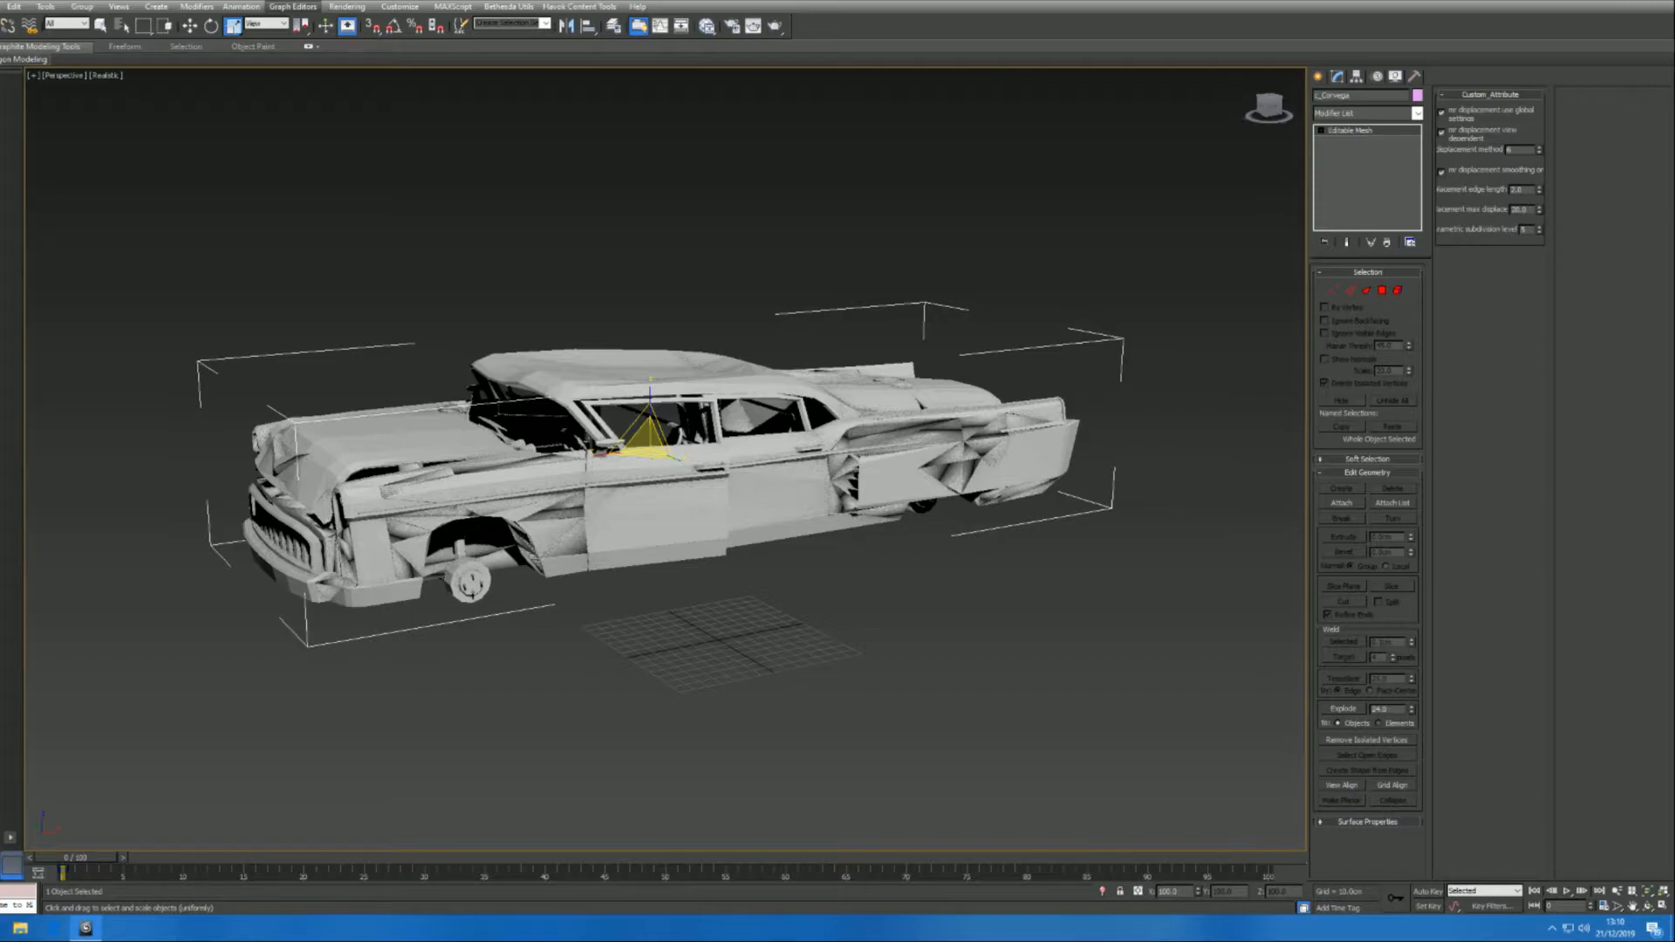
- Rename the original car object REF001 to Corvega in a new Schematic View and minimize that view
click(292, 7)
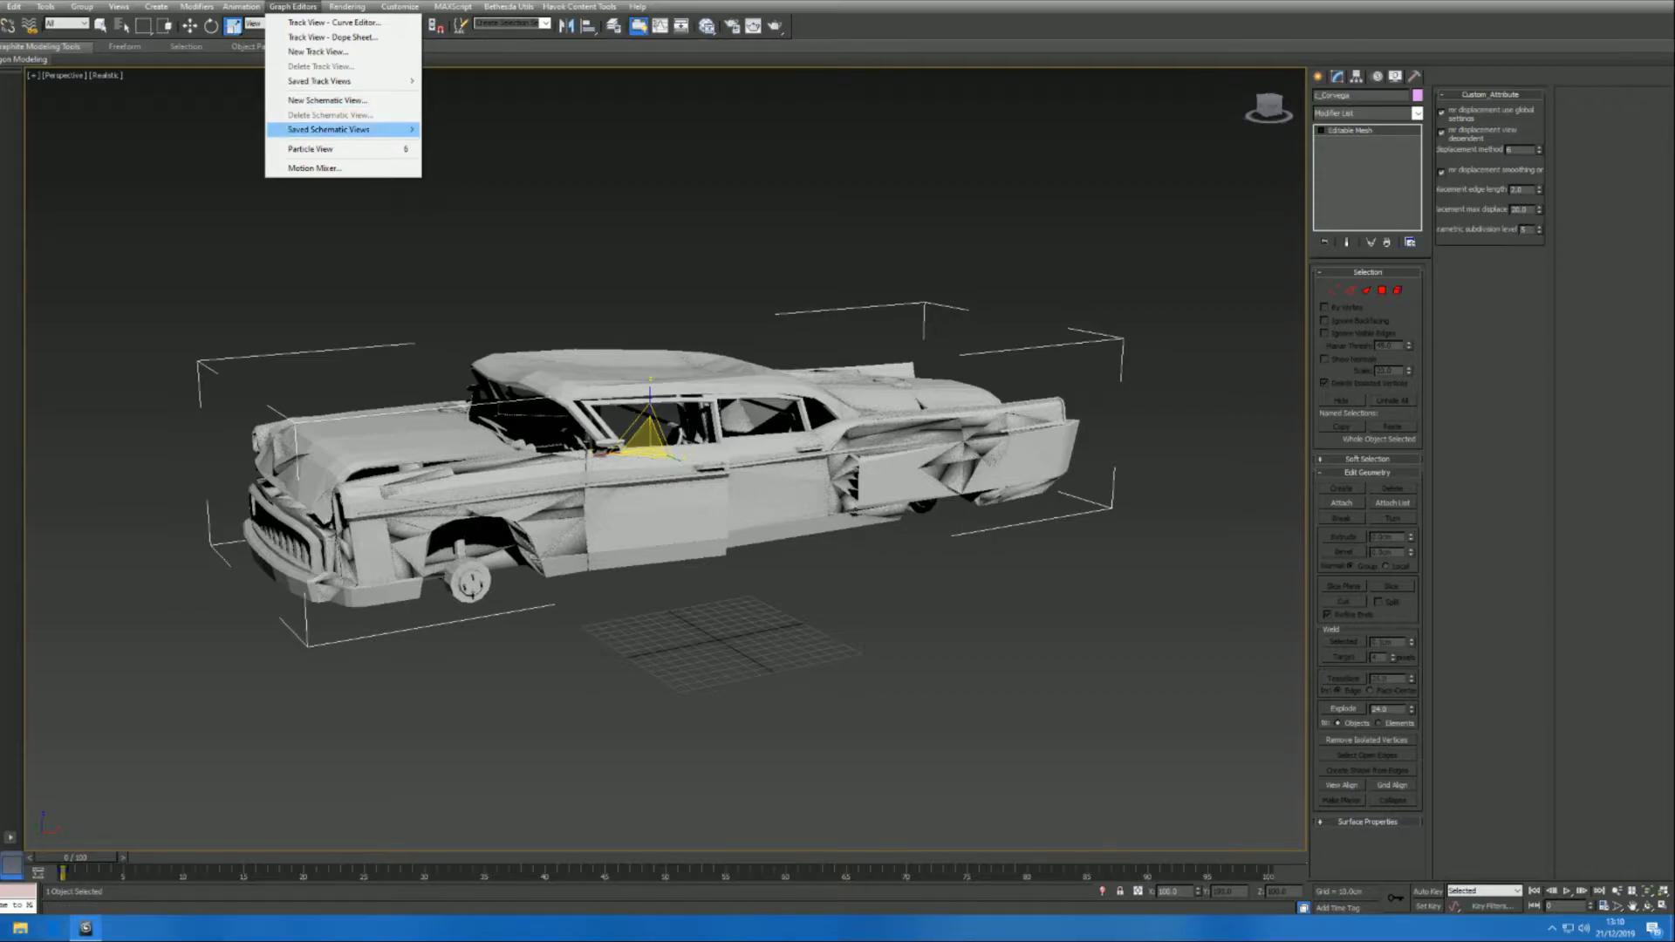
click(324, 99)
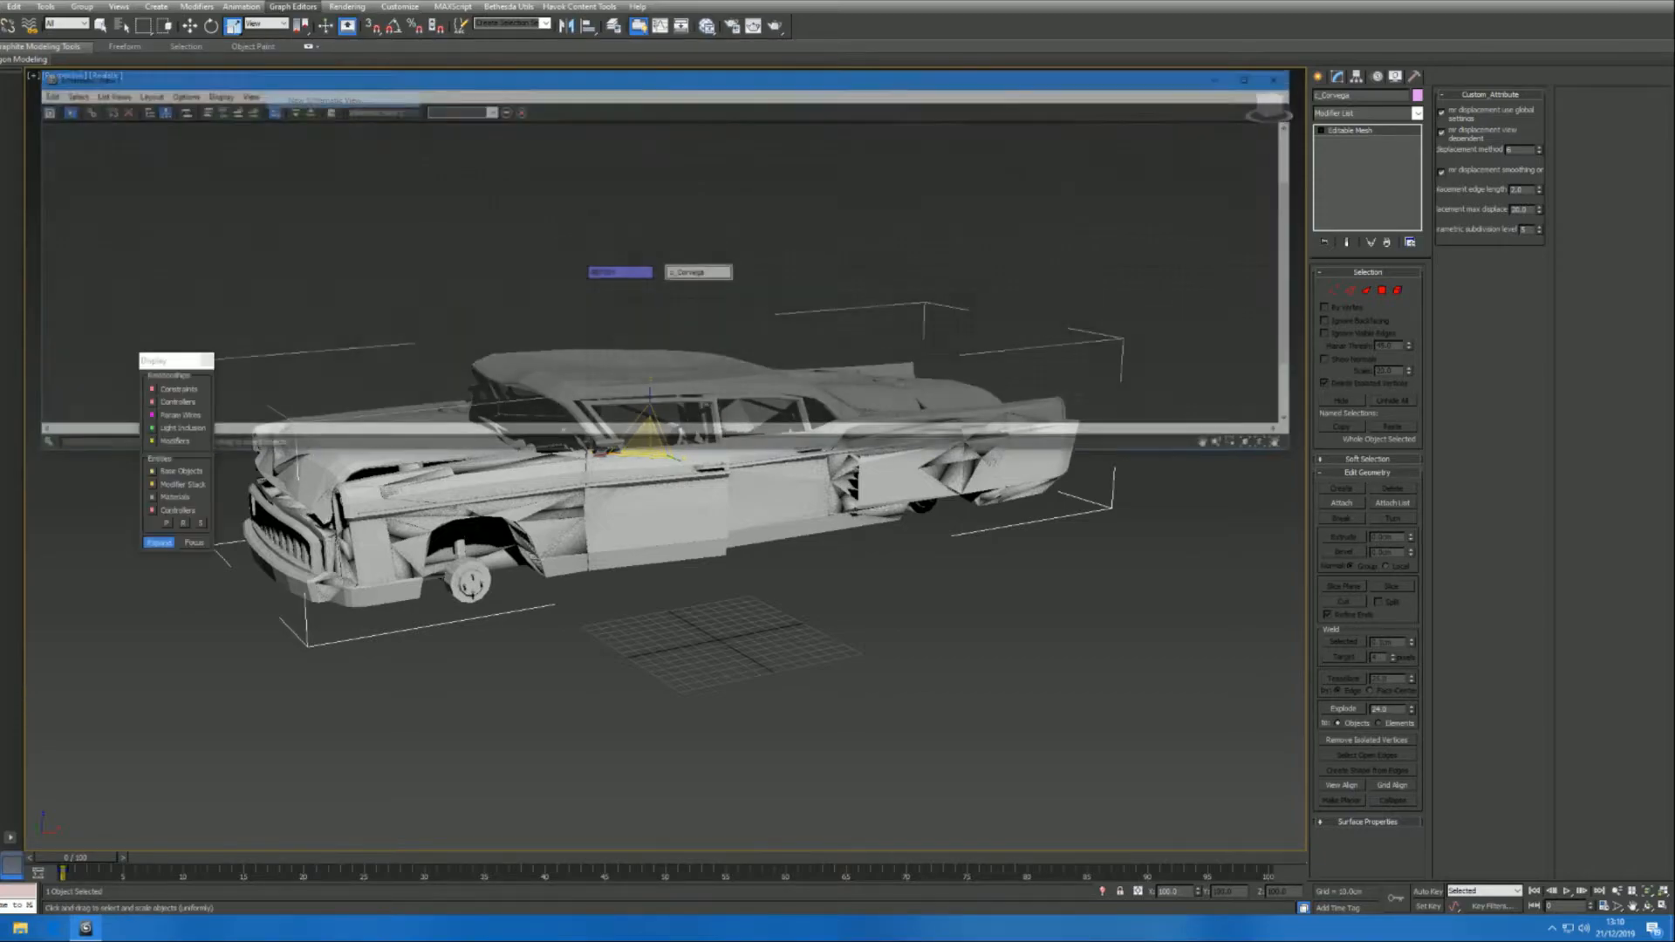
click(620, 273)
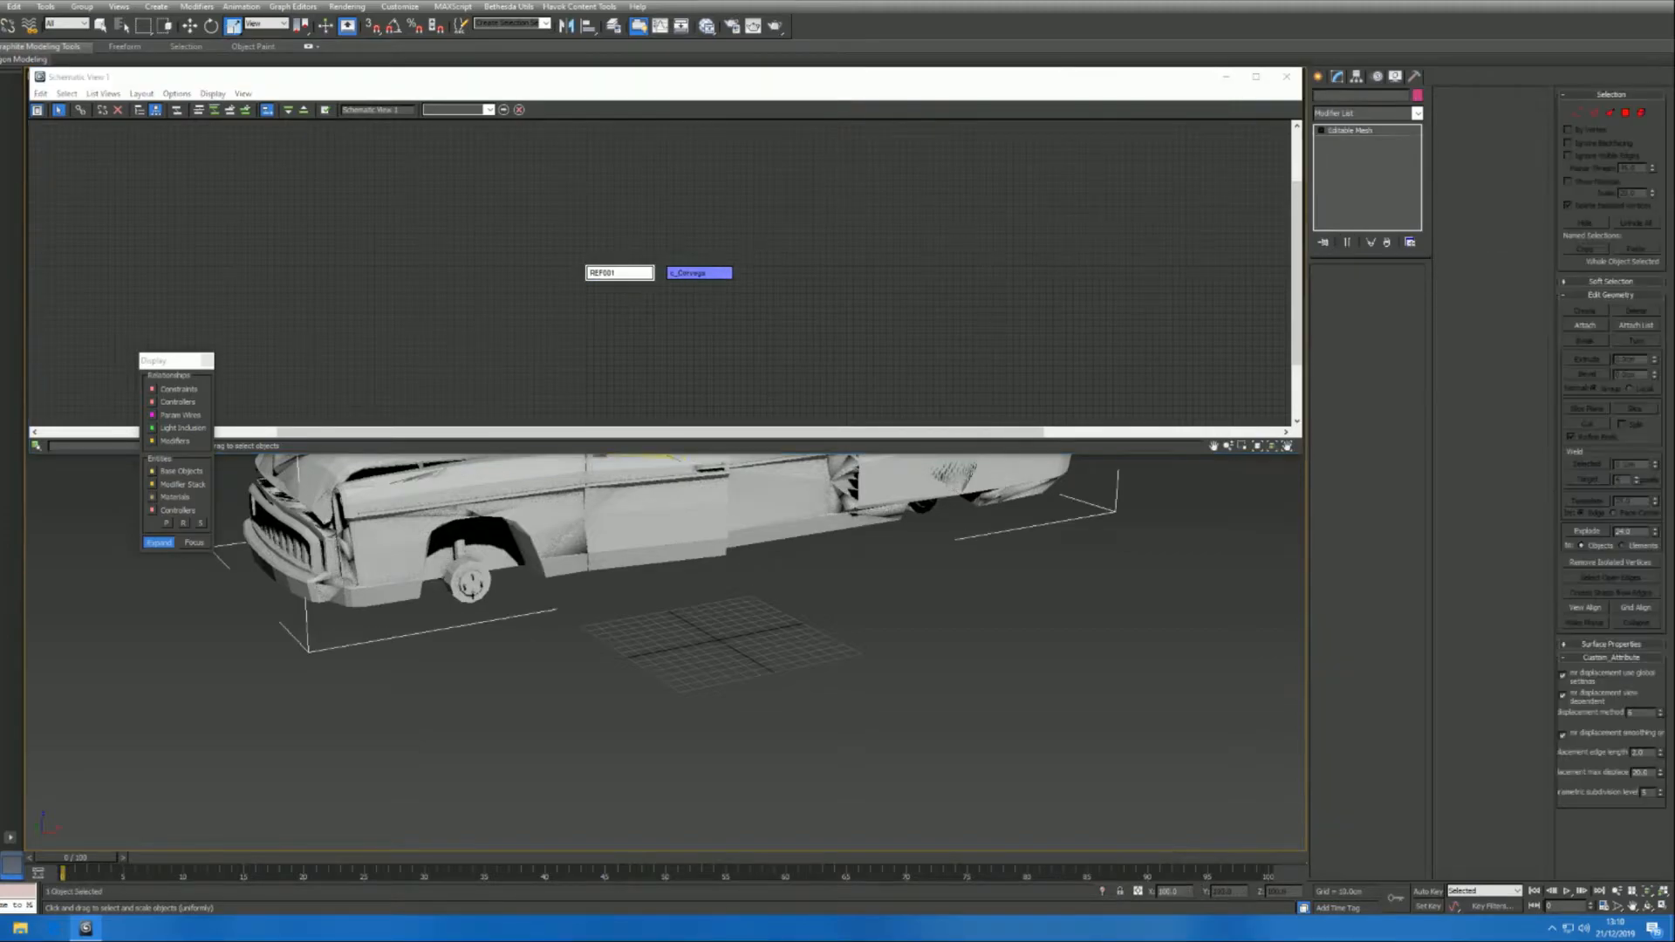
text(Colvega)
key(Return)
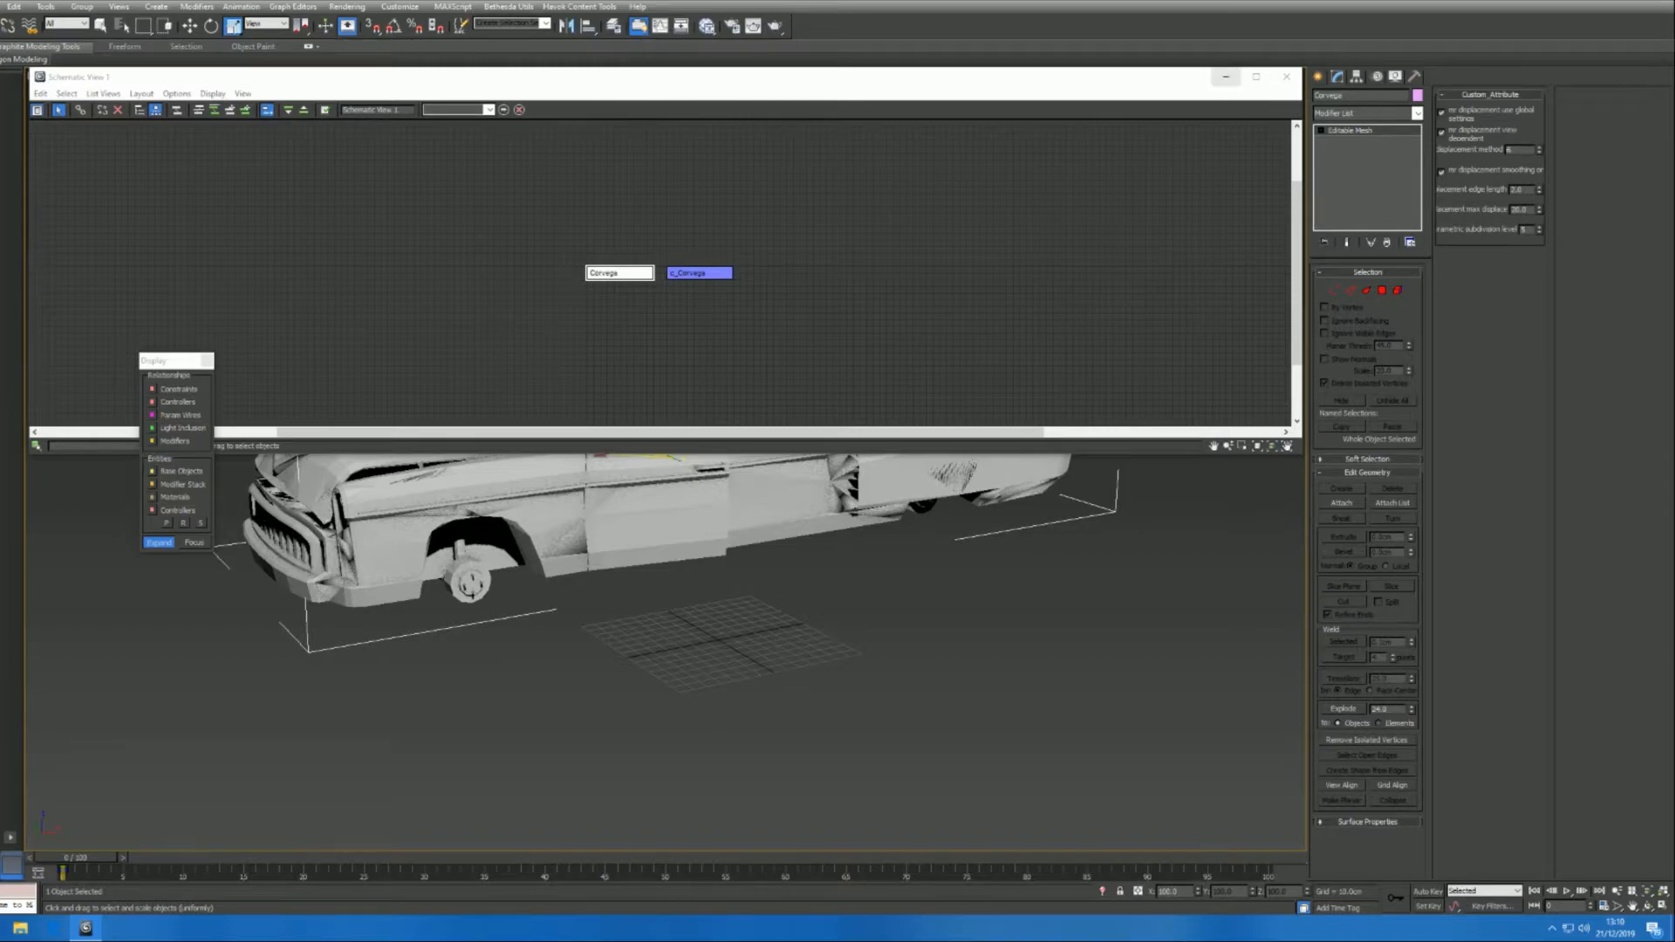
click(1226, 77)
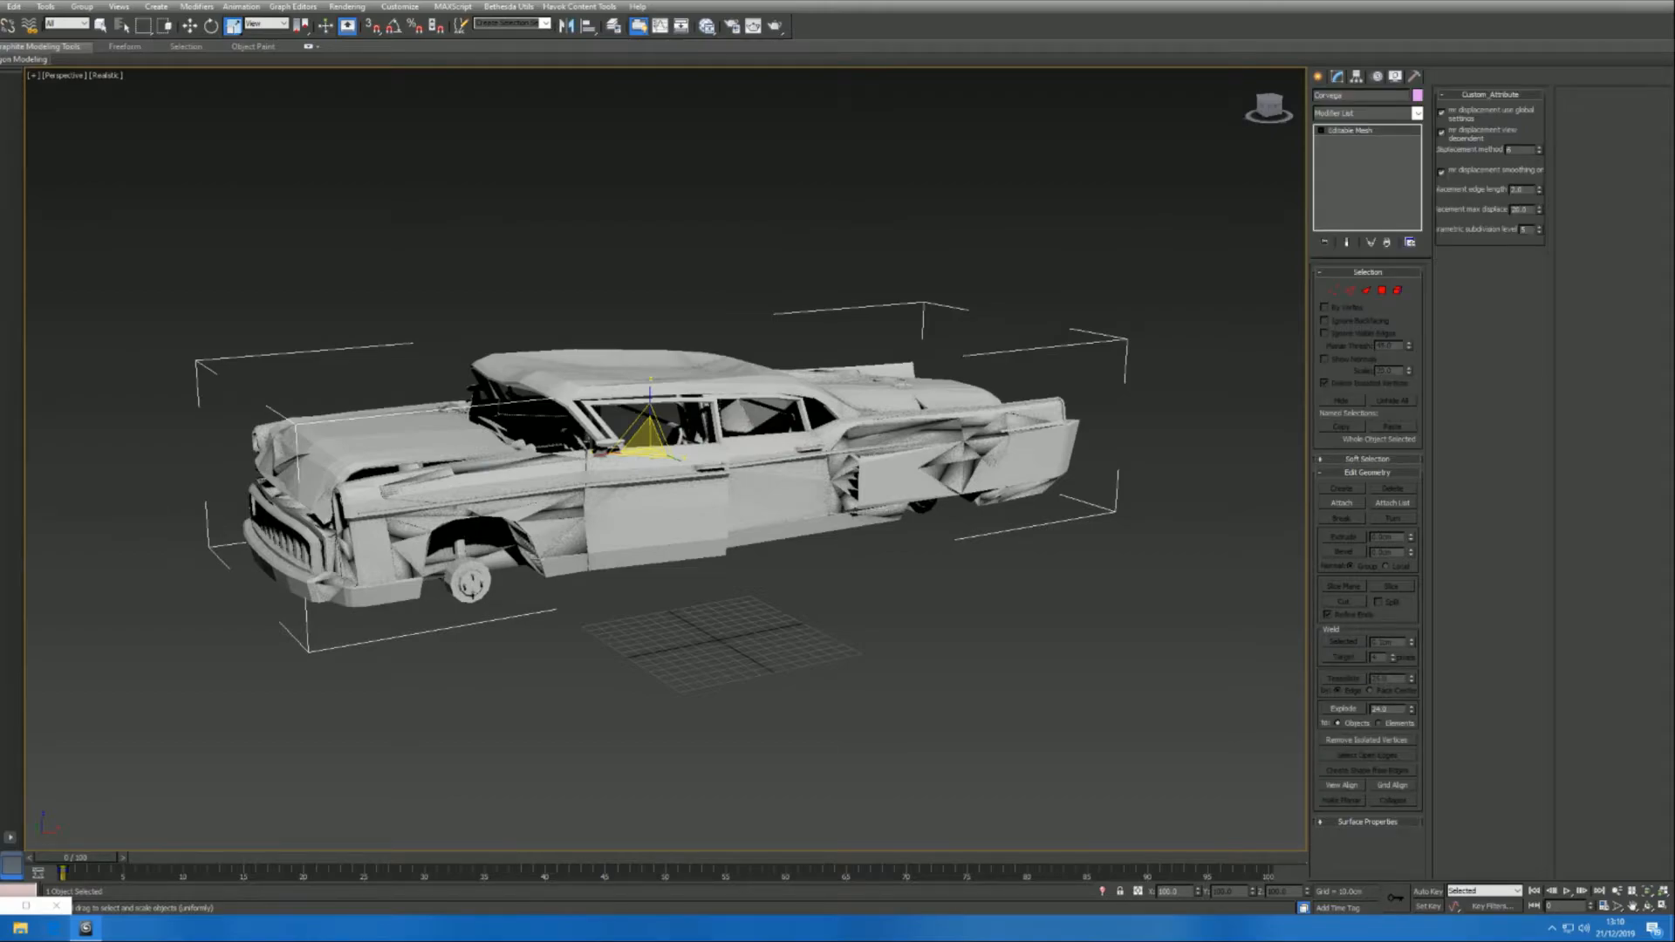
- Create a new BSLightingFX material in the Slate Material Editor and open its parameters
key(m)
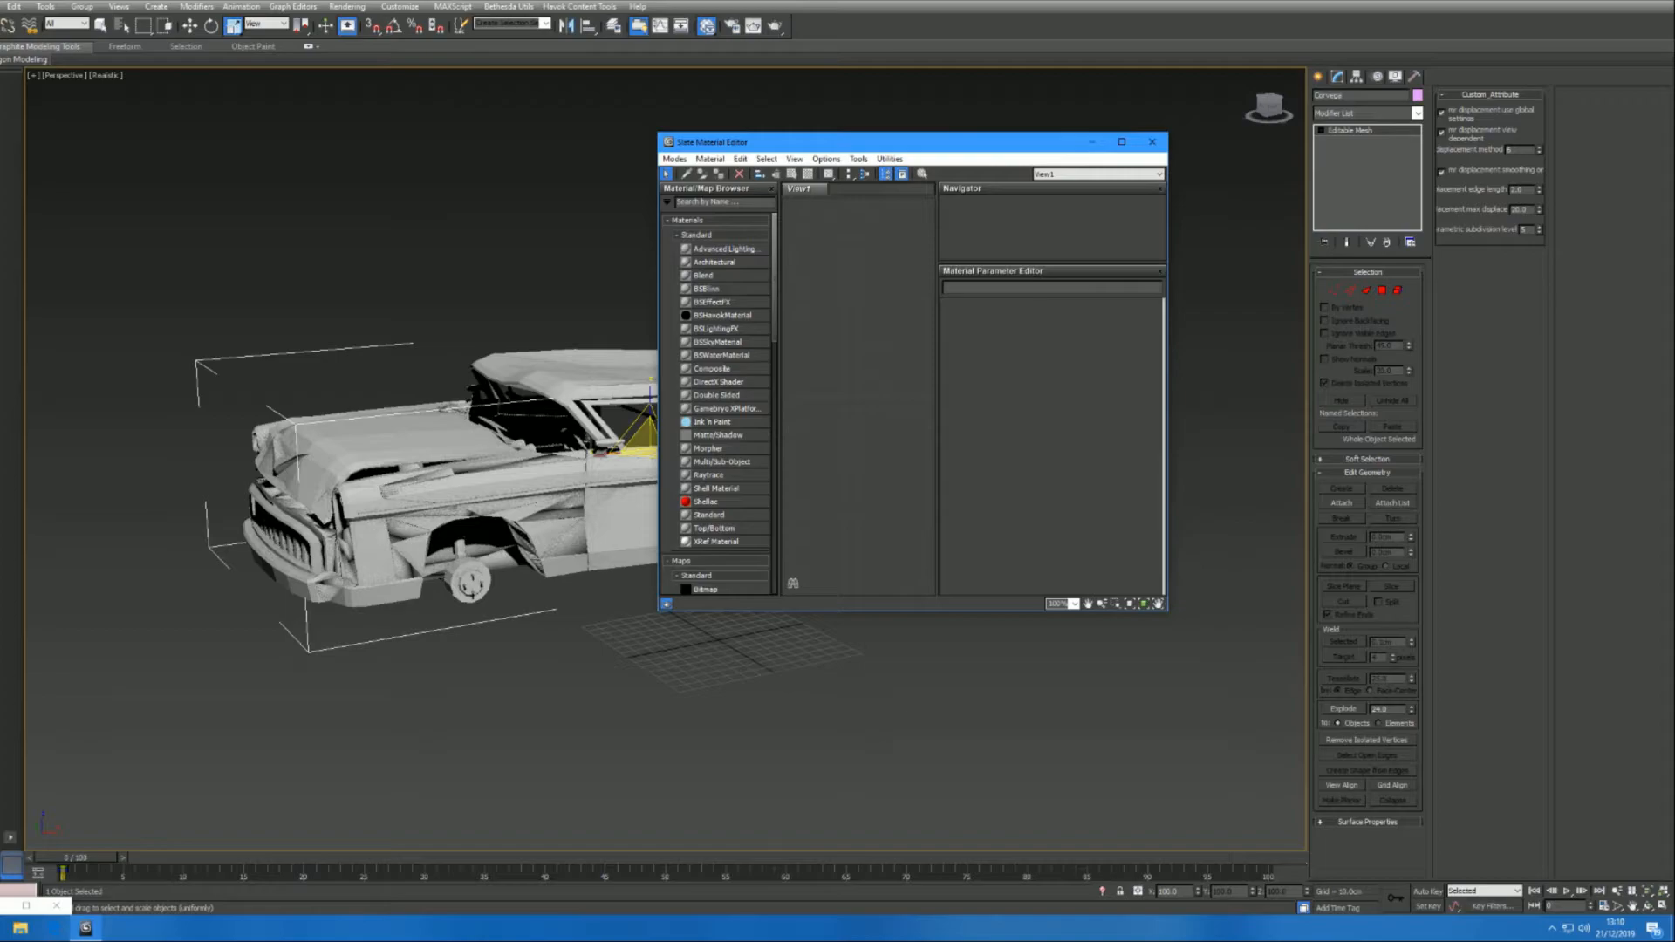
drag(873, 141, 623, 150)
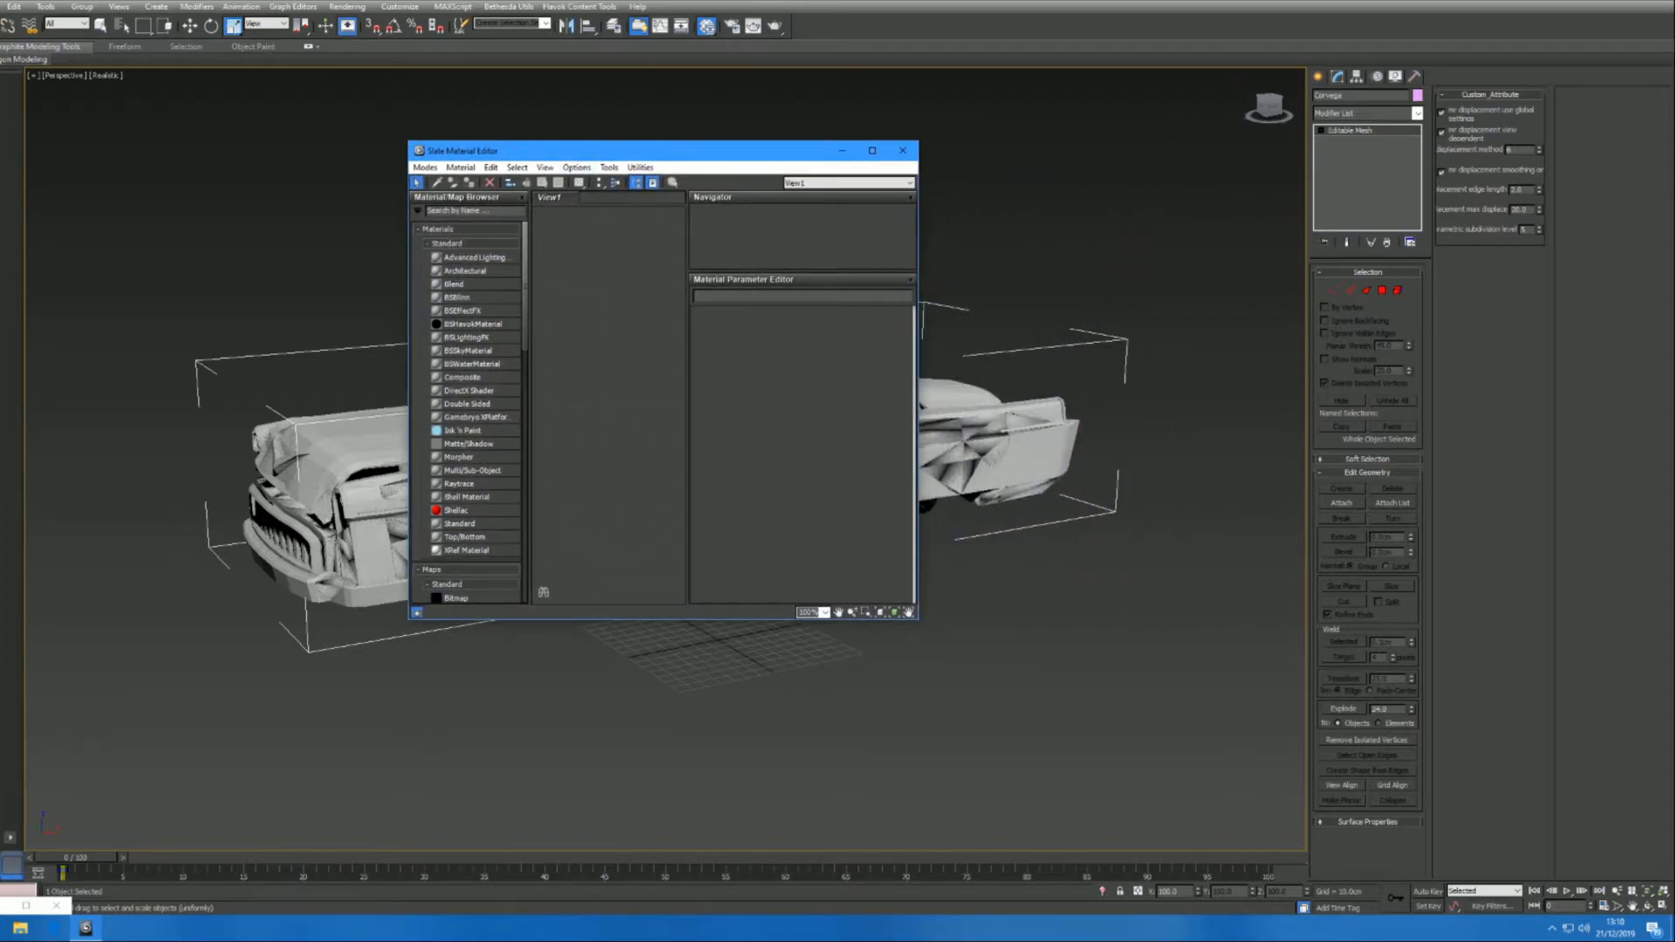
drag(476, 338, 587, 302)
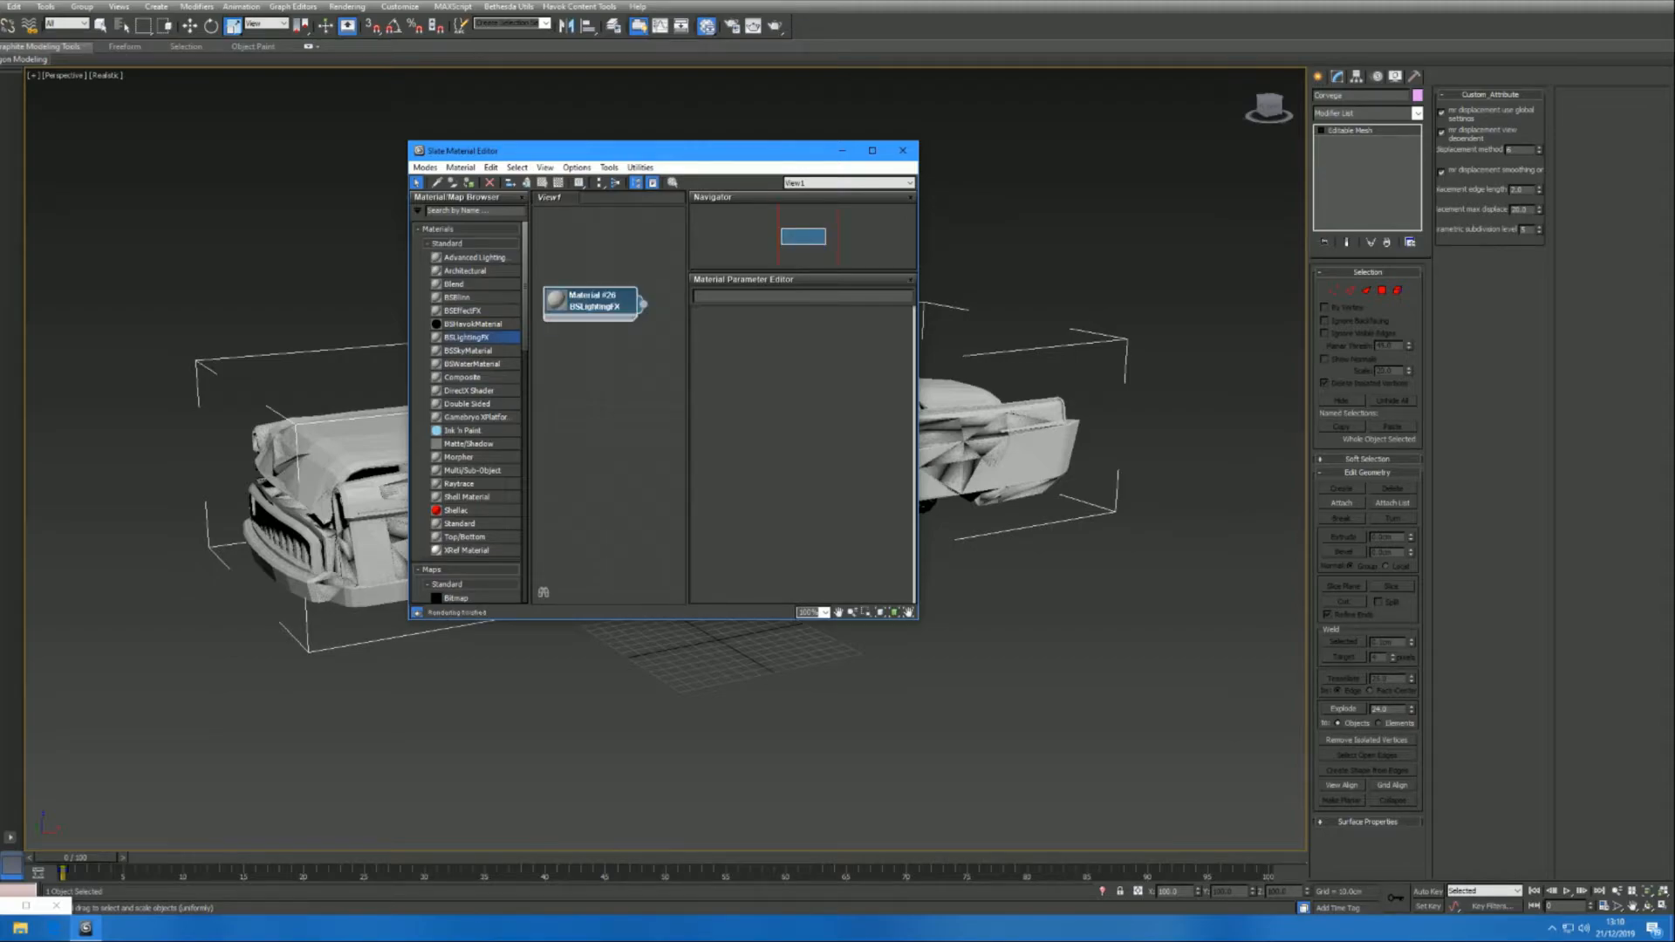
double_click(590, 301)
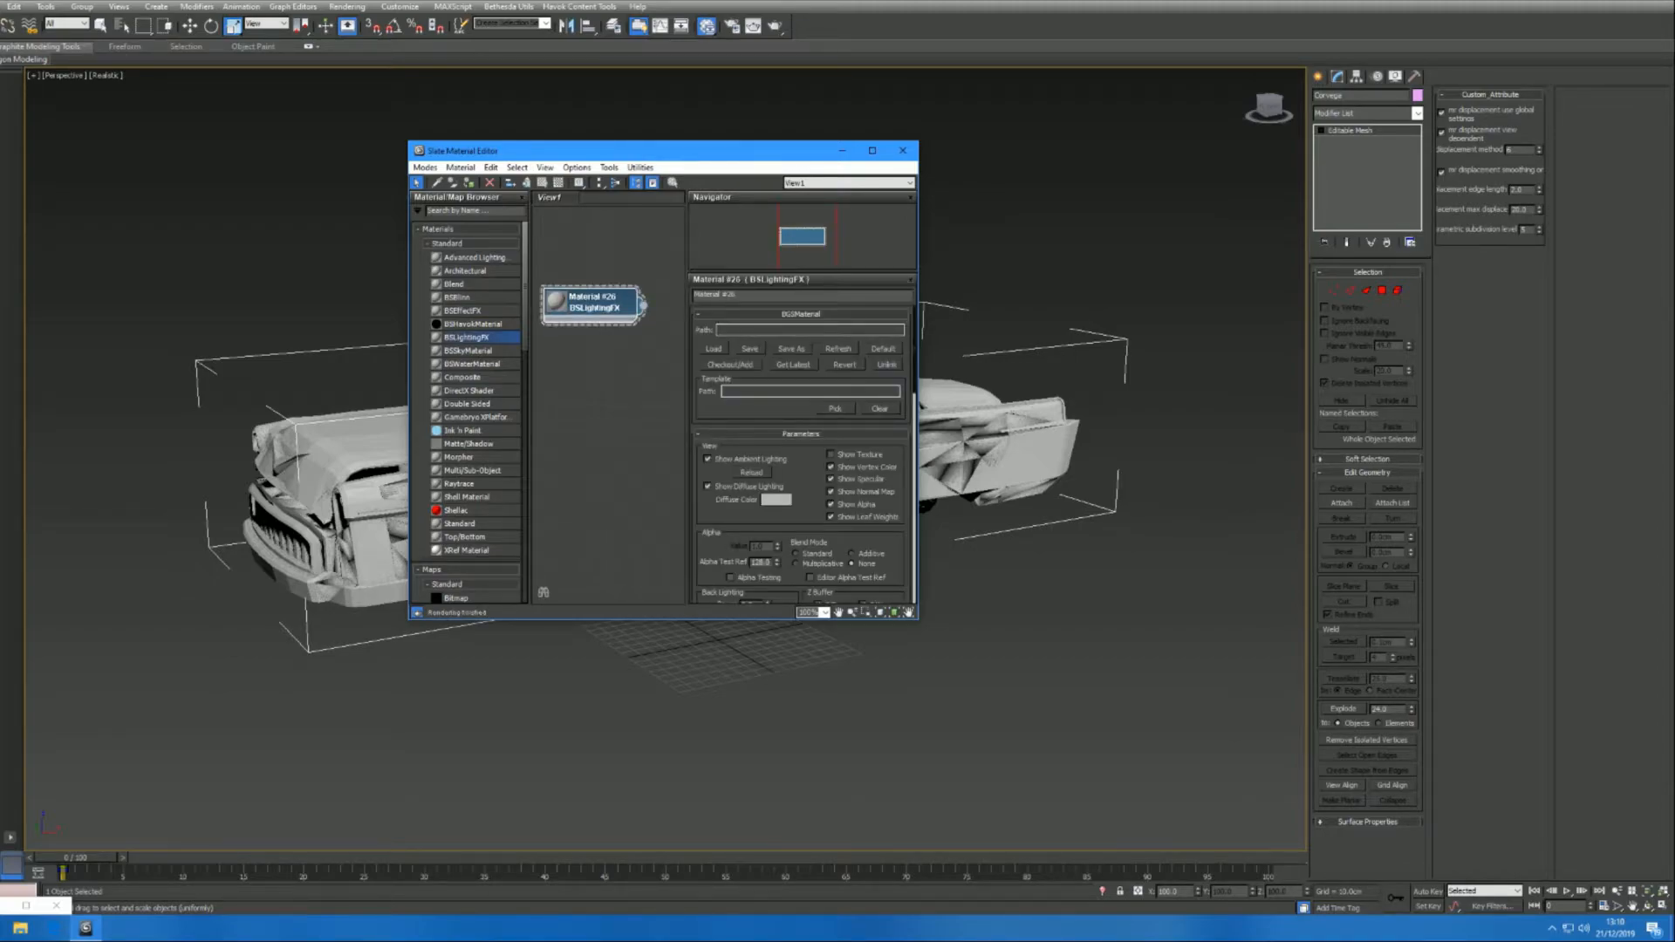
- Load the Corvega BGSM file into the material from C:\Program Files (x86)\Steam\steamapps\common\Fallout 4\Data\Materials\F4NV\Vehicles\Automotive\Corvega
click(714, 348)
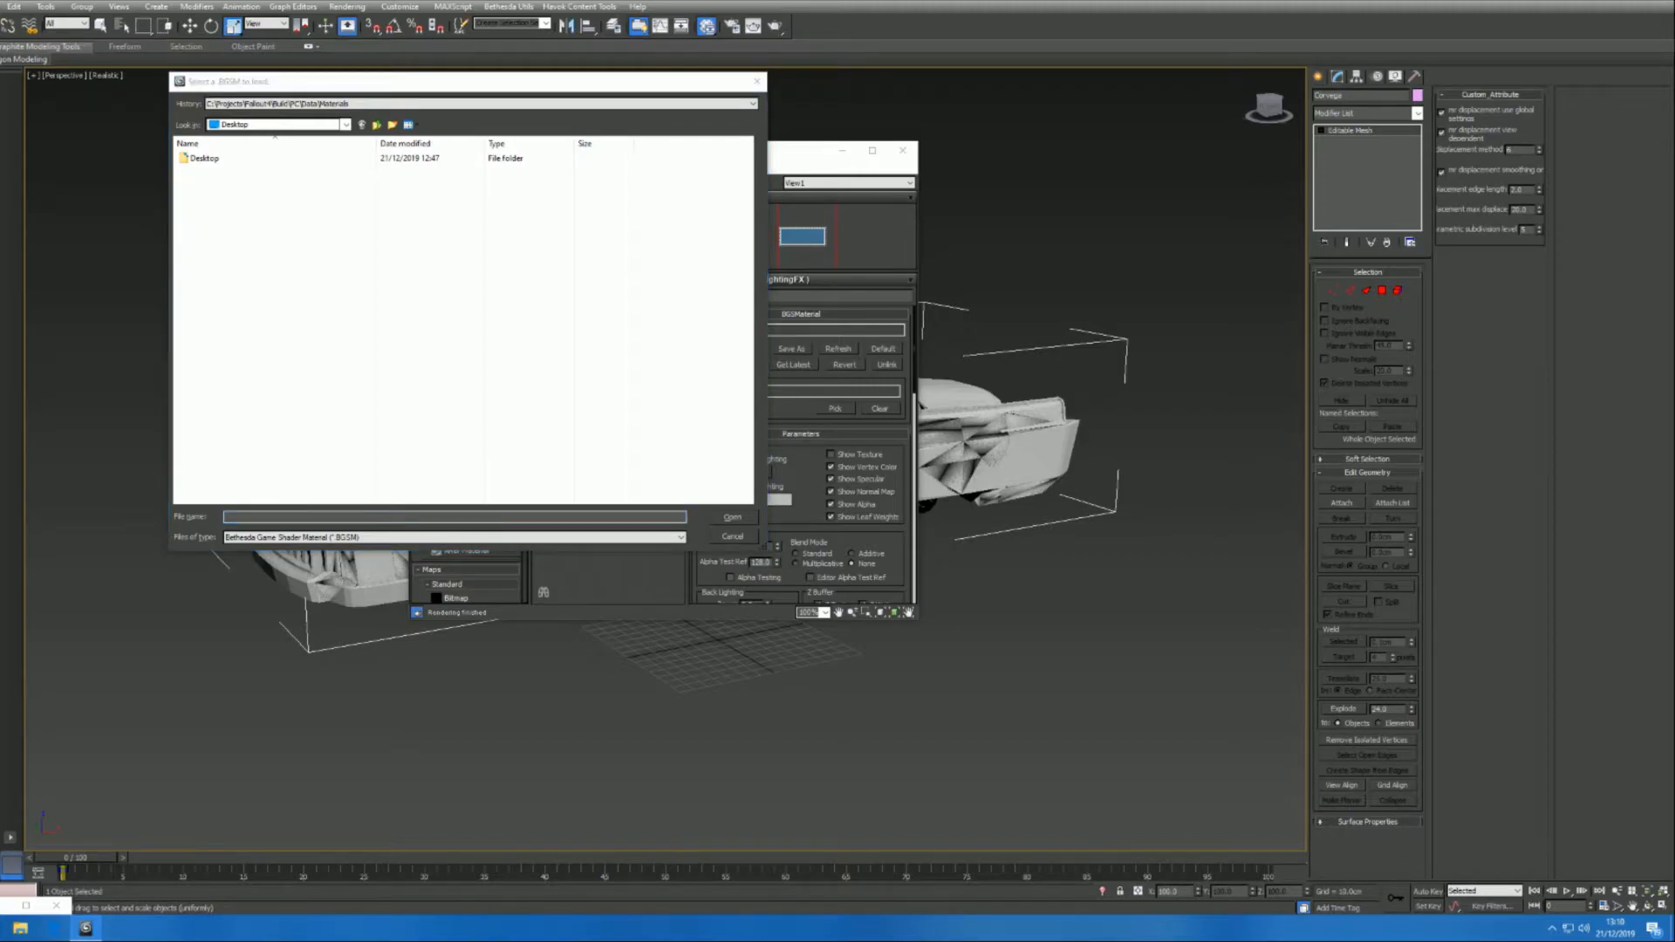
click(455, 517)
text(C:\Program Files (x86)\Steam\steamapps\common\Fallout 4\Data\Materials\F4NV\Vehicles\Automotive\Corvega)
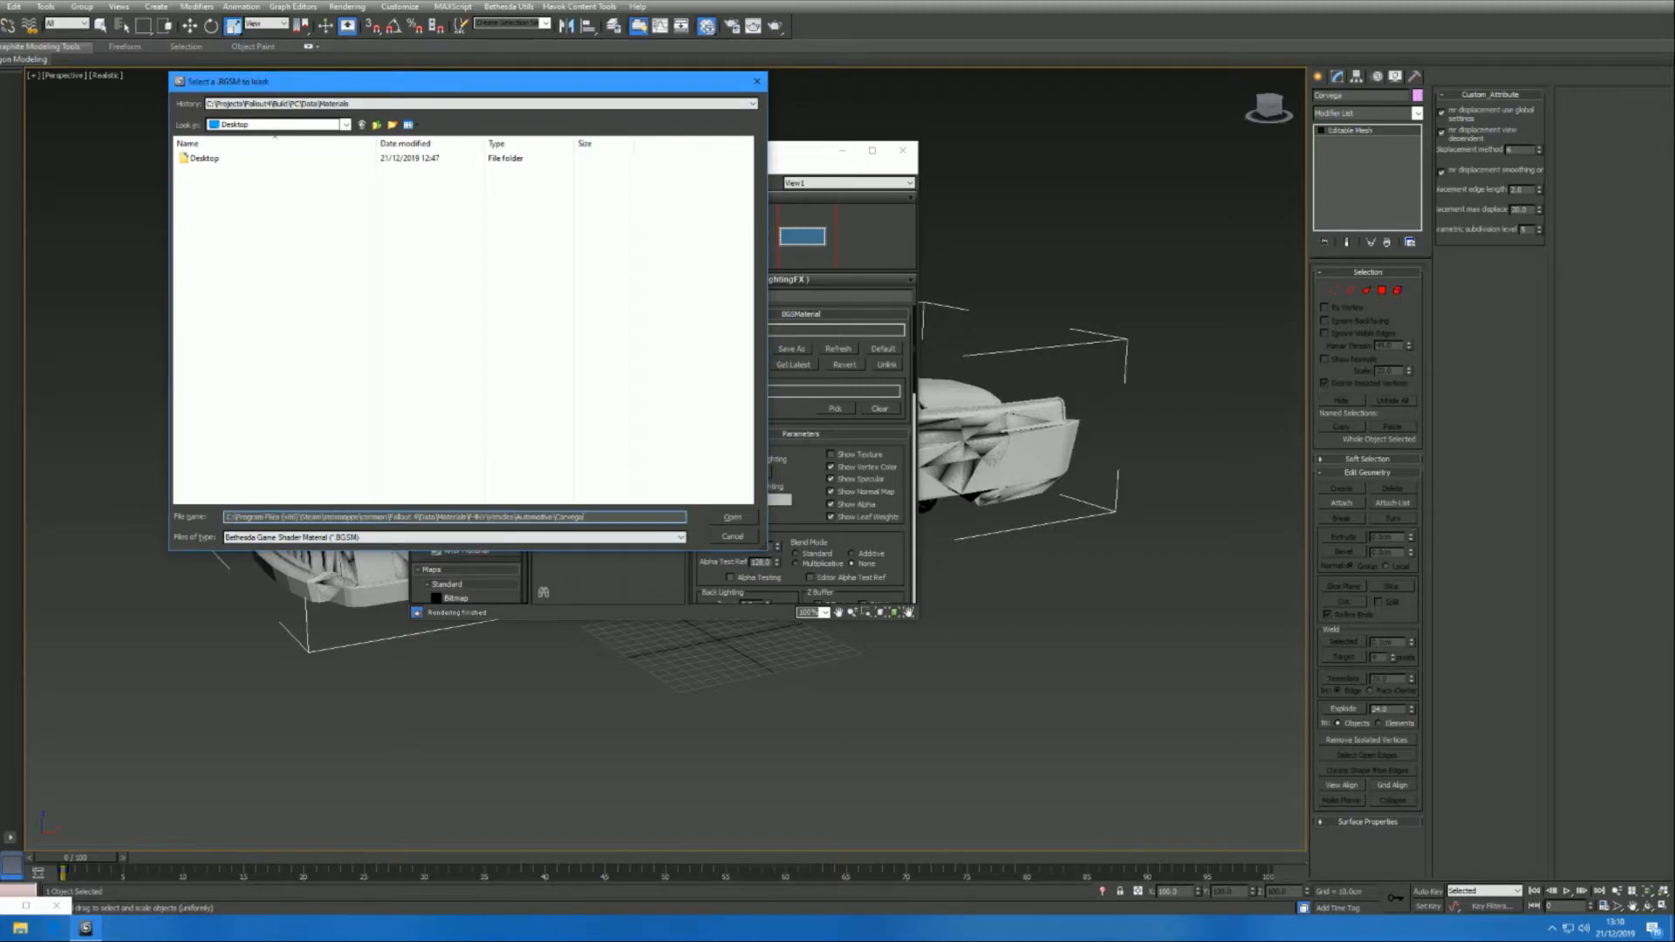
key(Return)
double_click(224, 171)
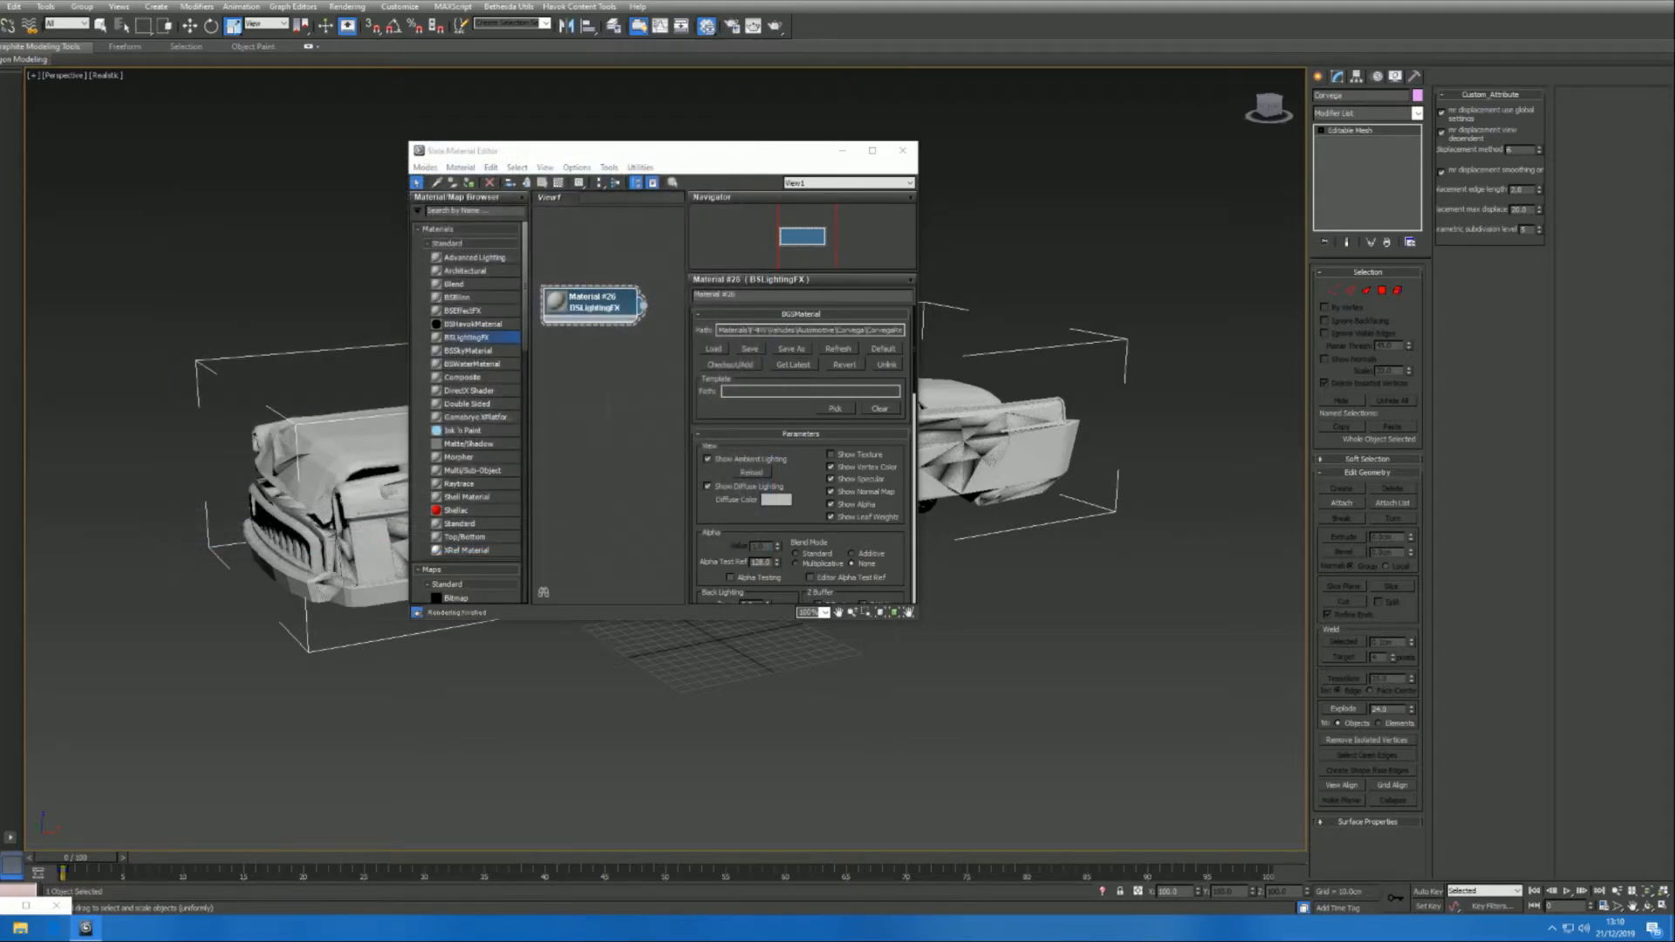
- Assign the BSLightingFX material to the selected Corvega mesh and close the material editor
right_click(599, 299)
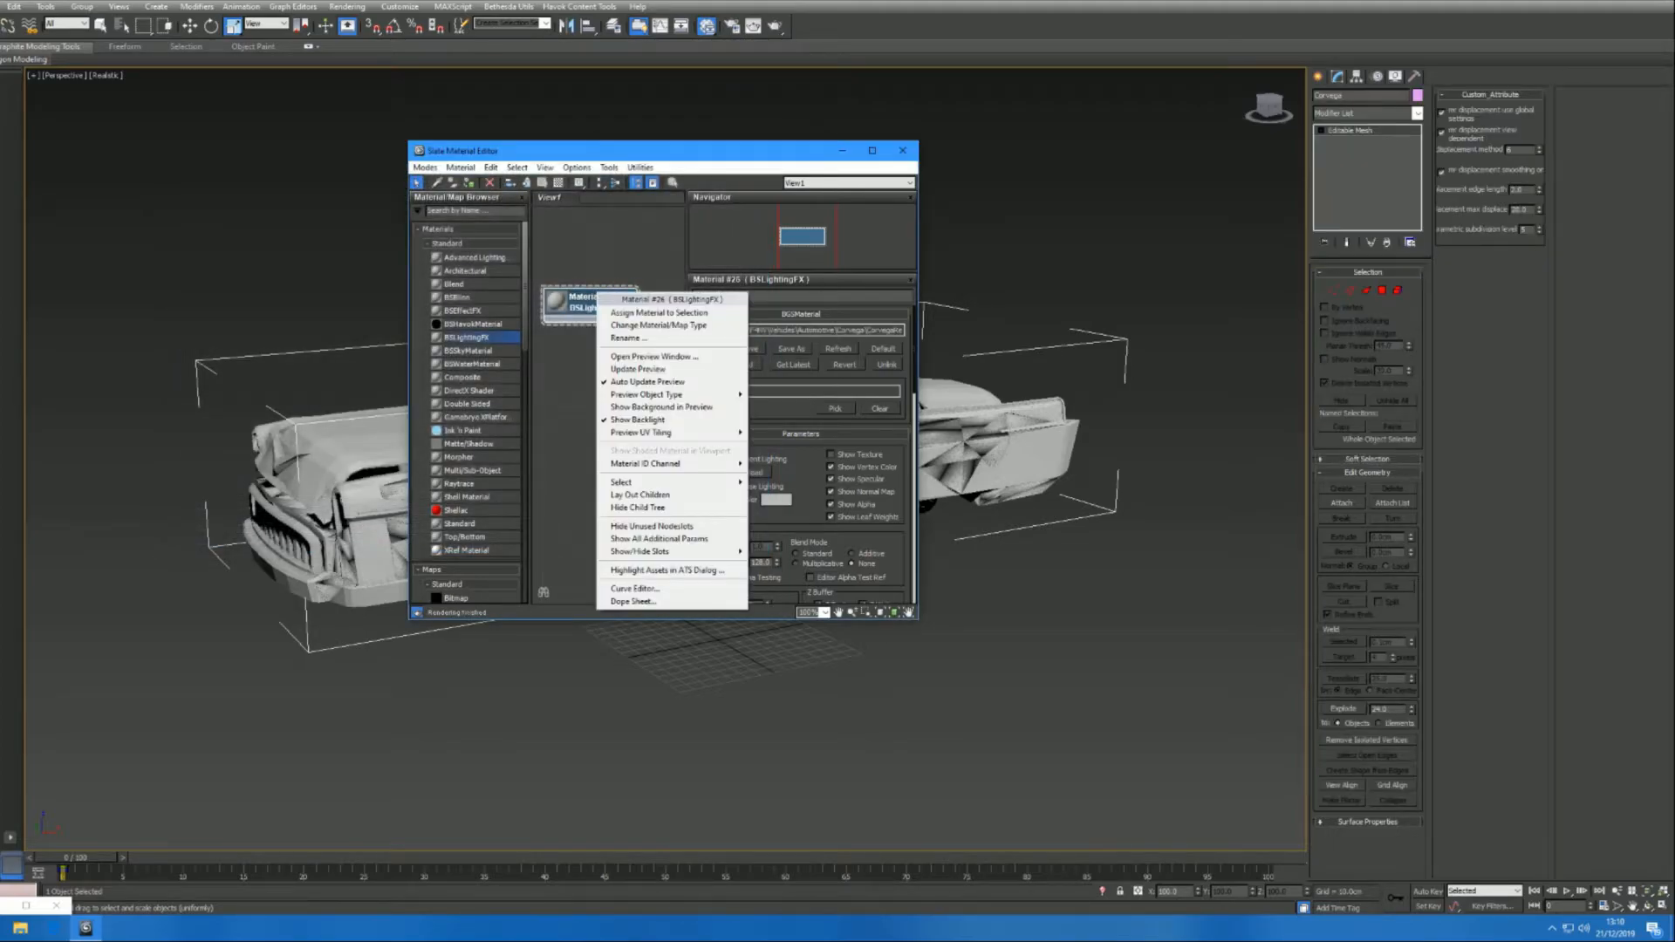
click(659, 312)
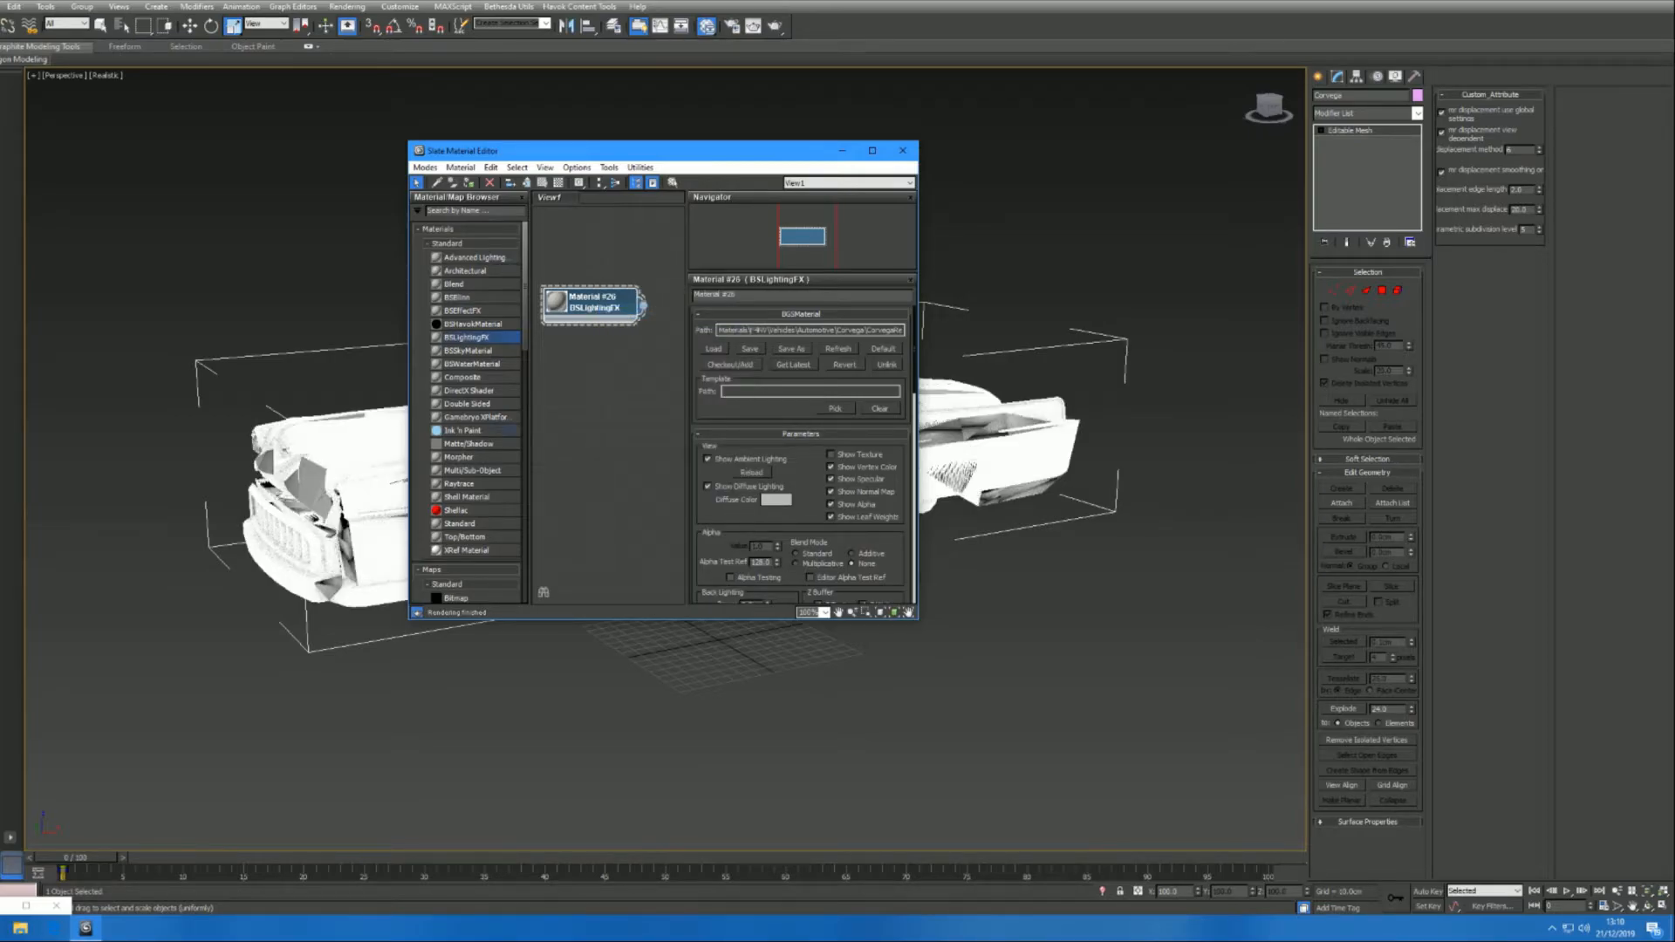
click(902, 150)
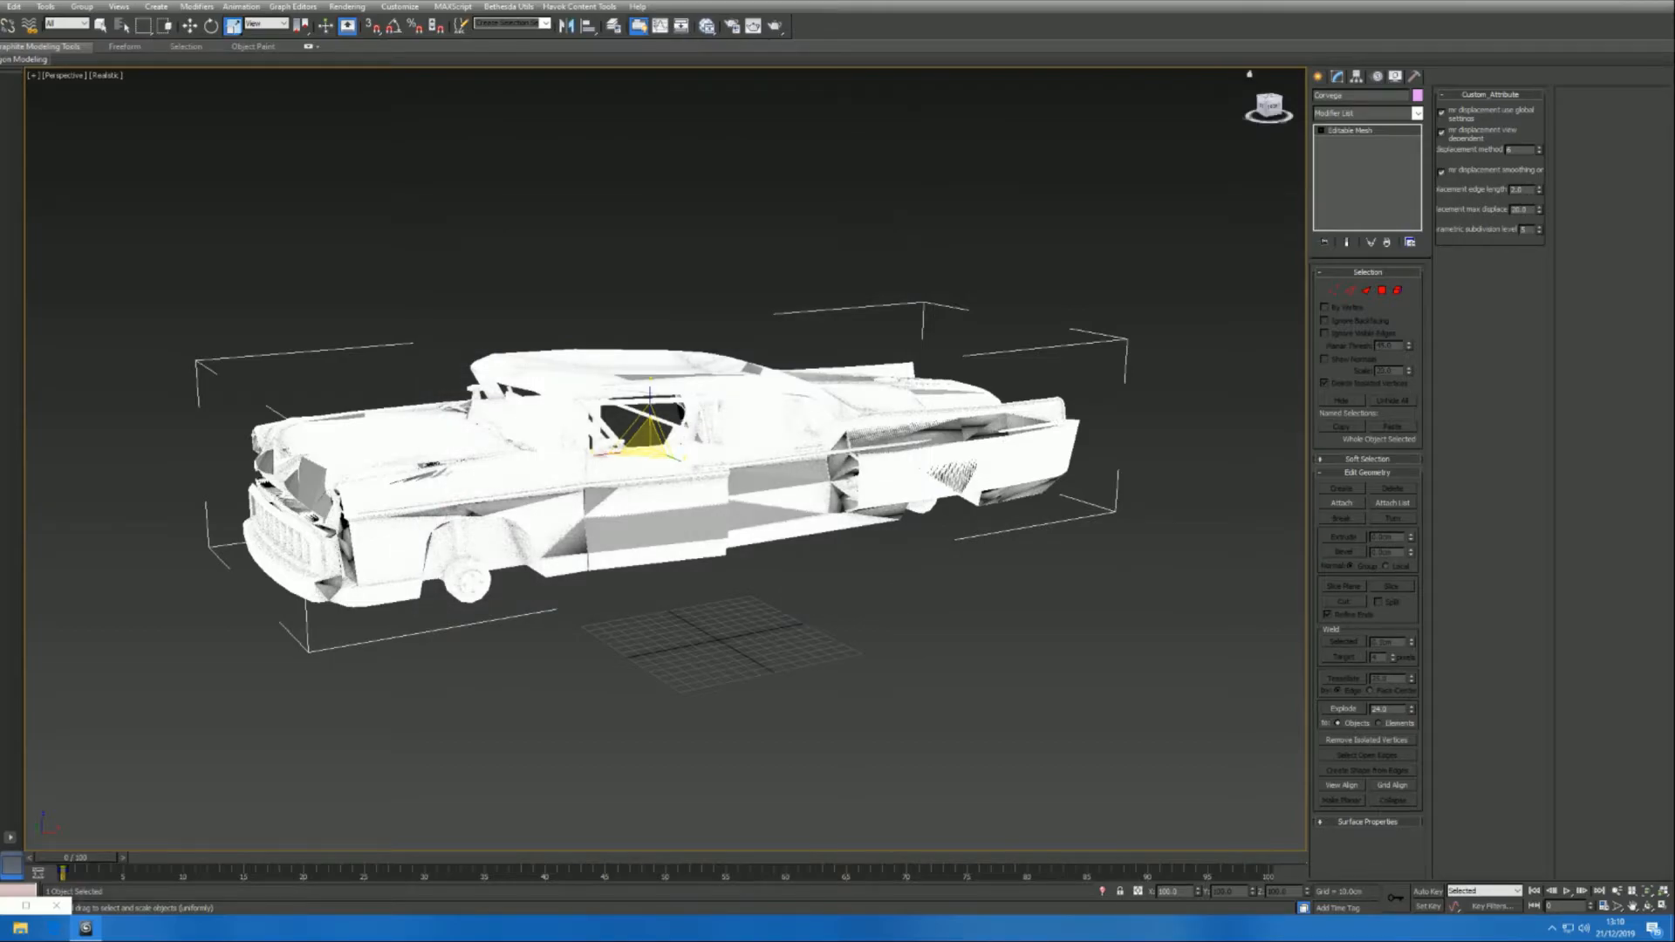
drag(1262, 105, 1282, 109)
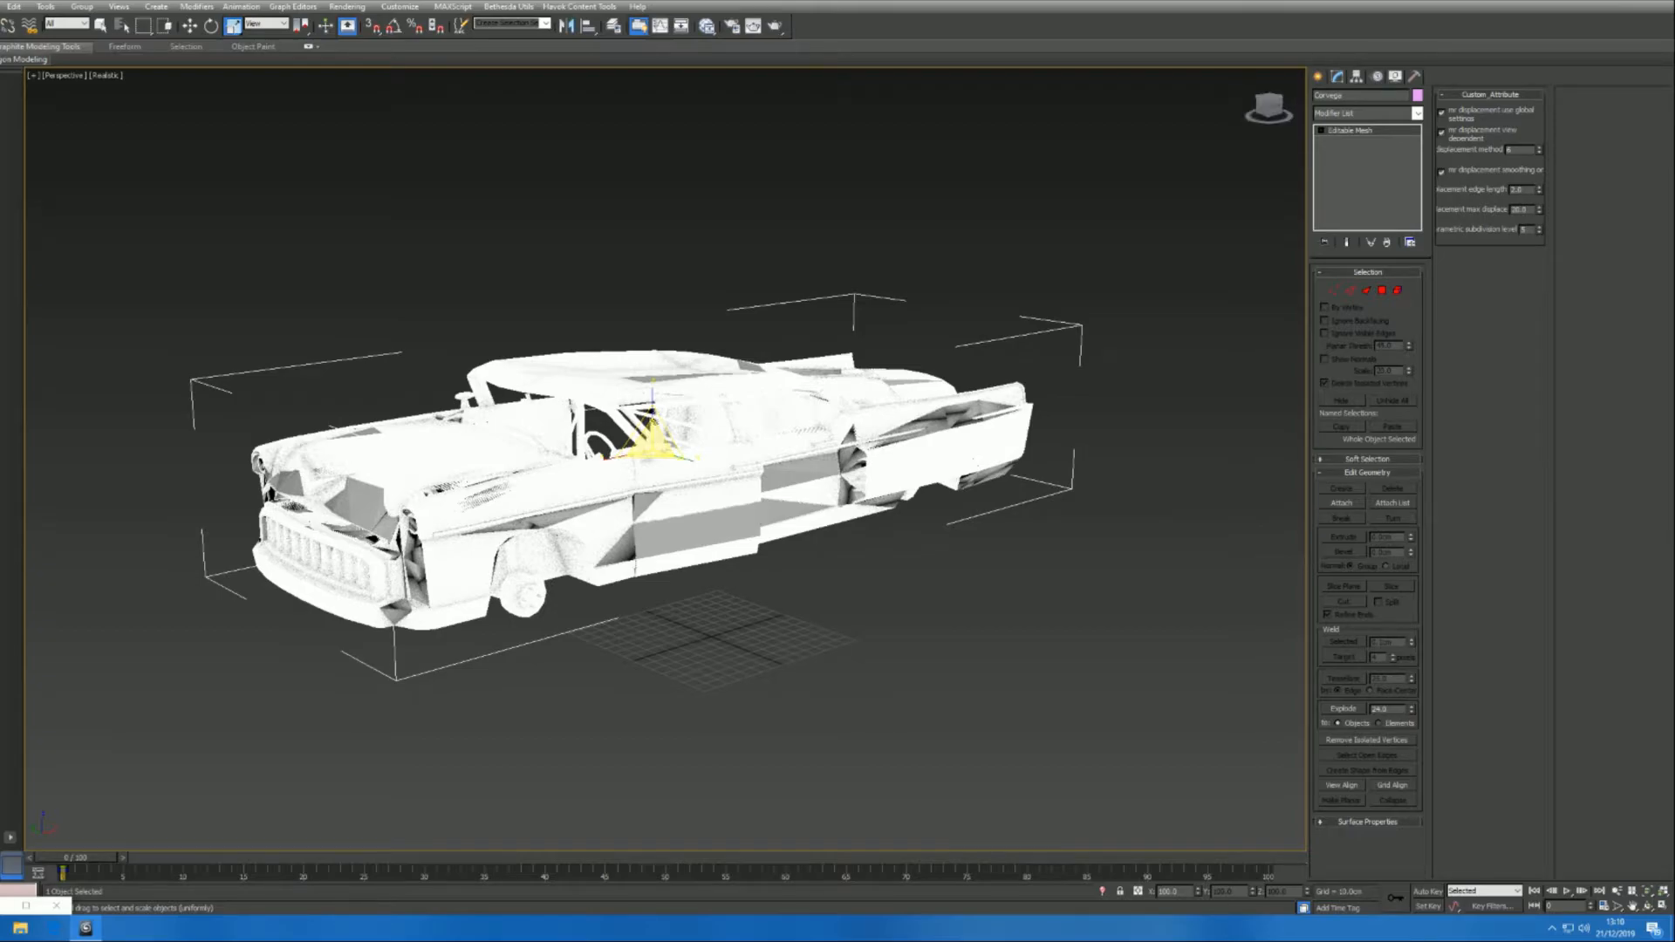
- Create a Havok rigid body with proxy from Corvega and c_Corvega, with Corvega as parent, and set the rigid body's mass
click(4, 906)
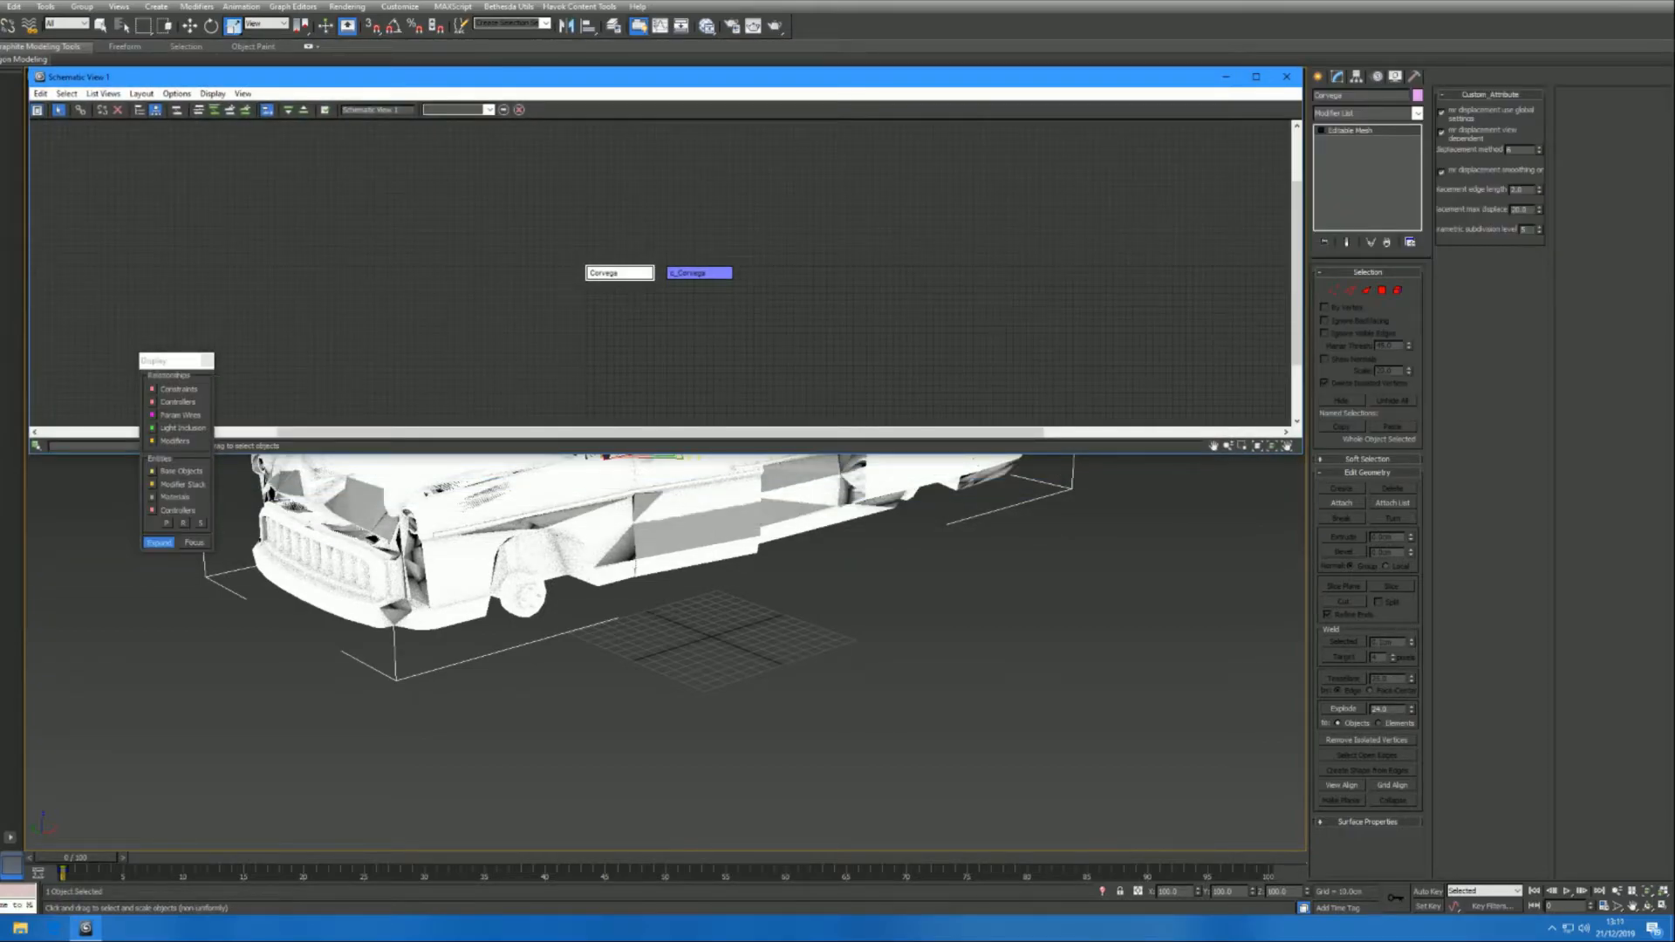
click(699, 274)
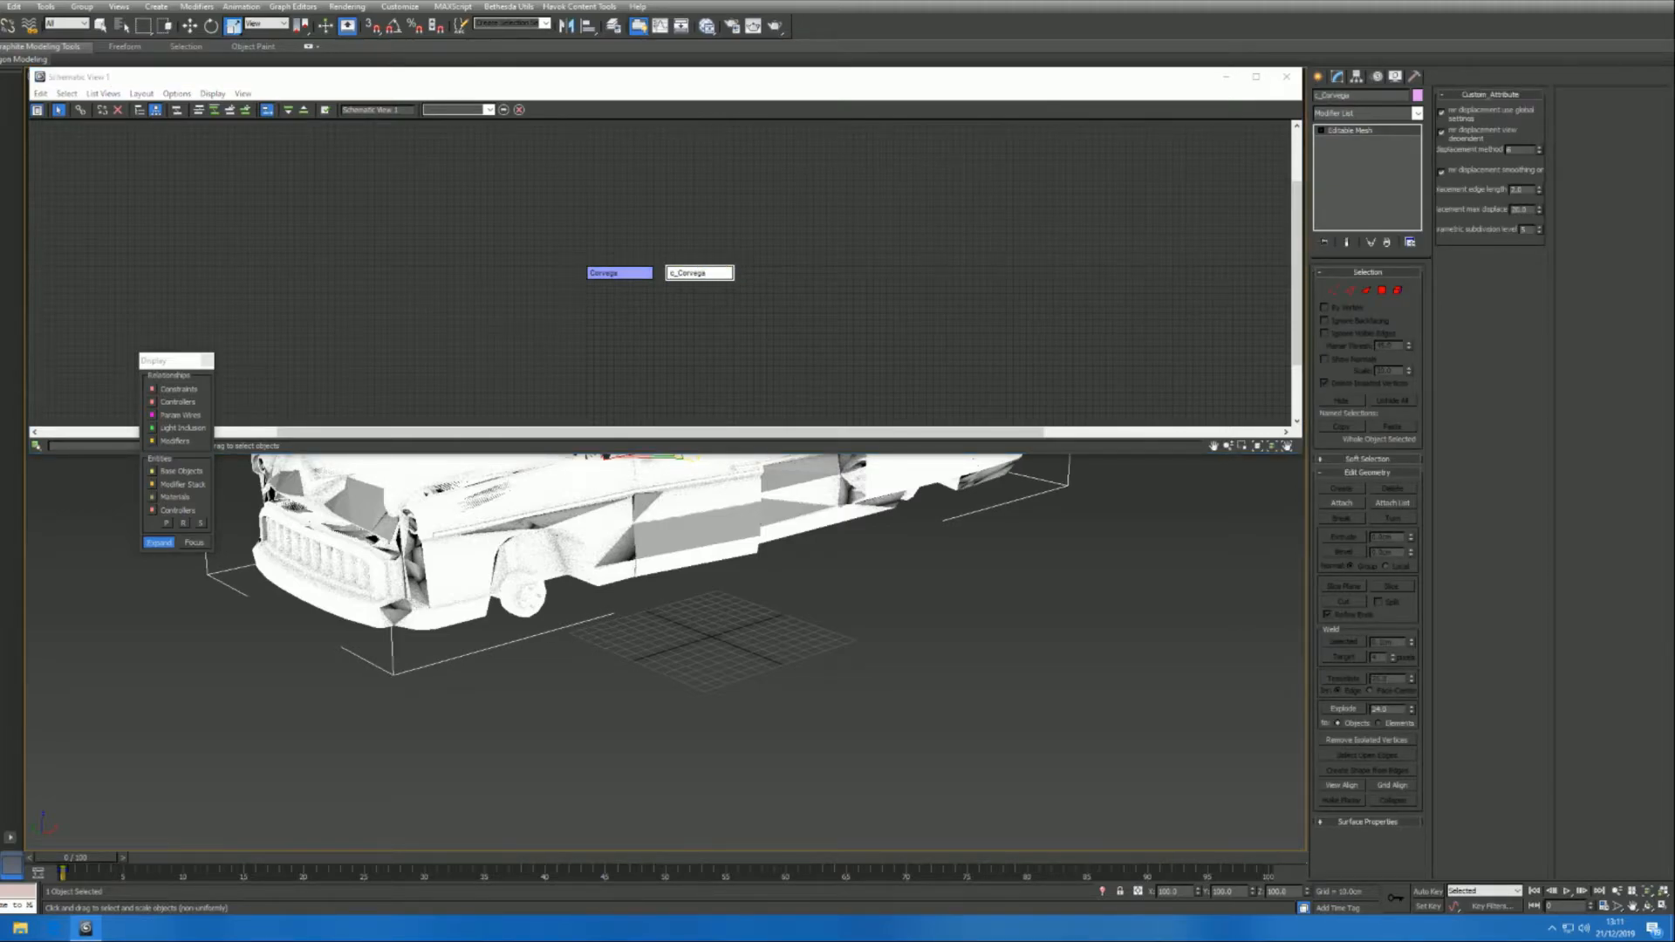
ctrl+click(638, 273)
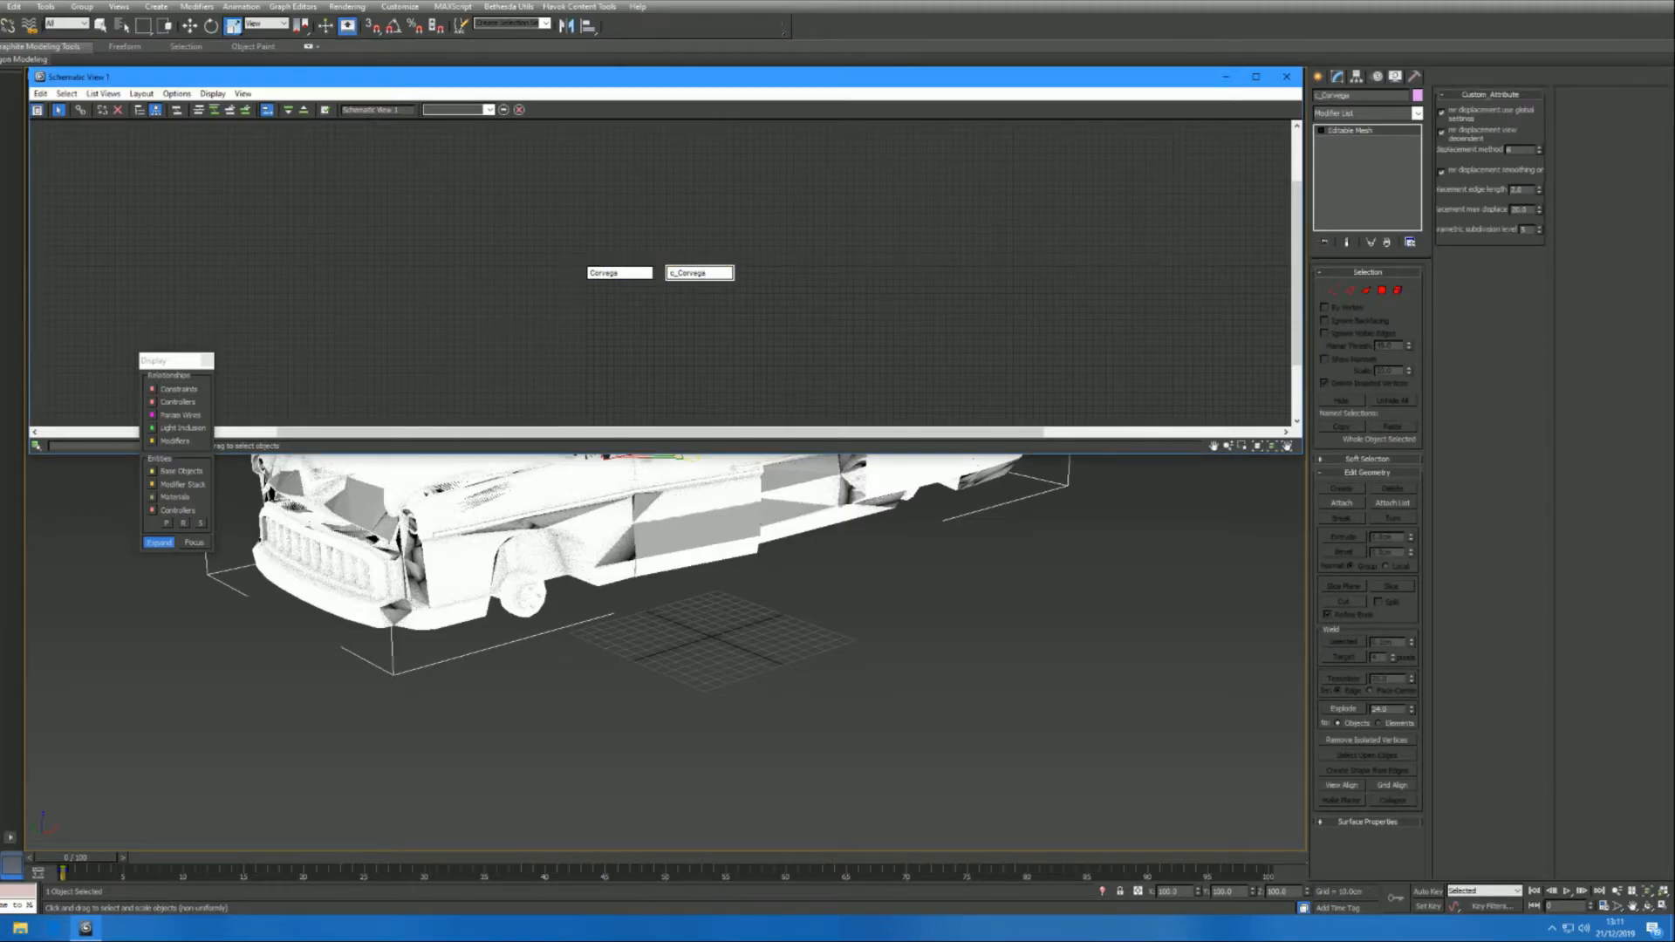
click(580, 6)
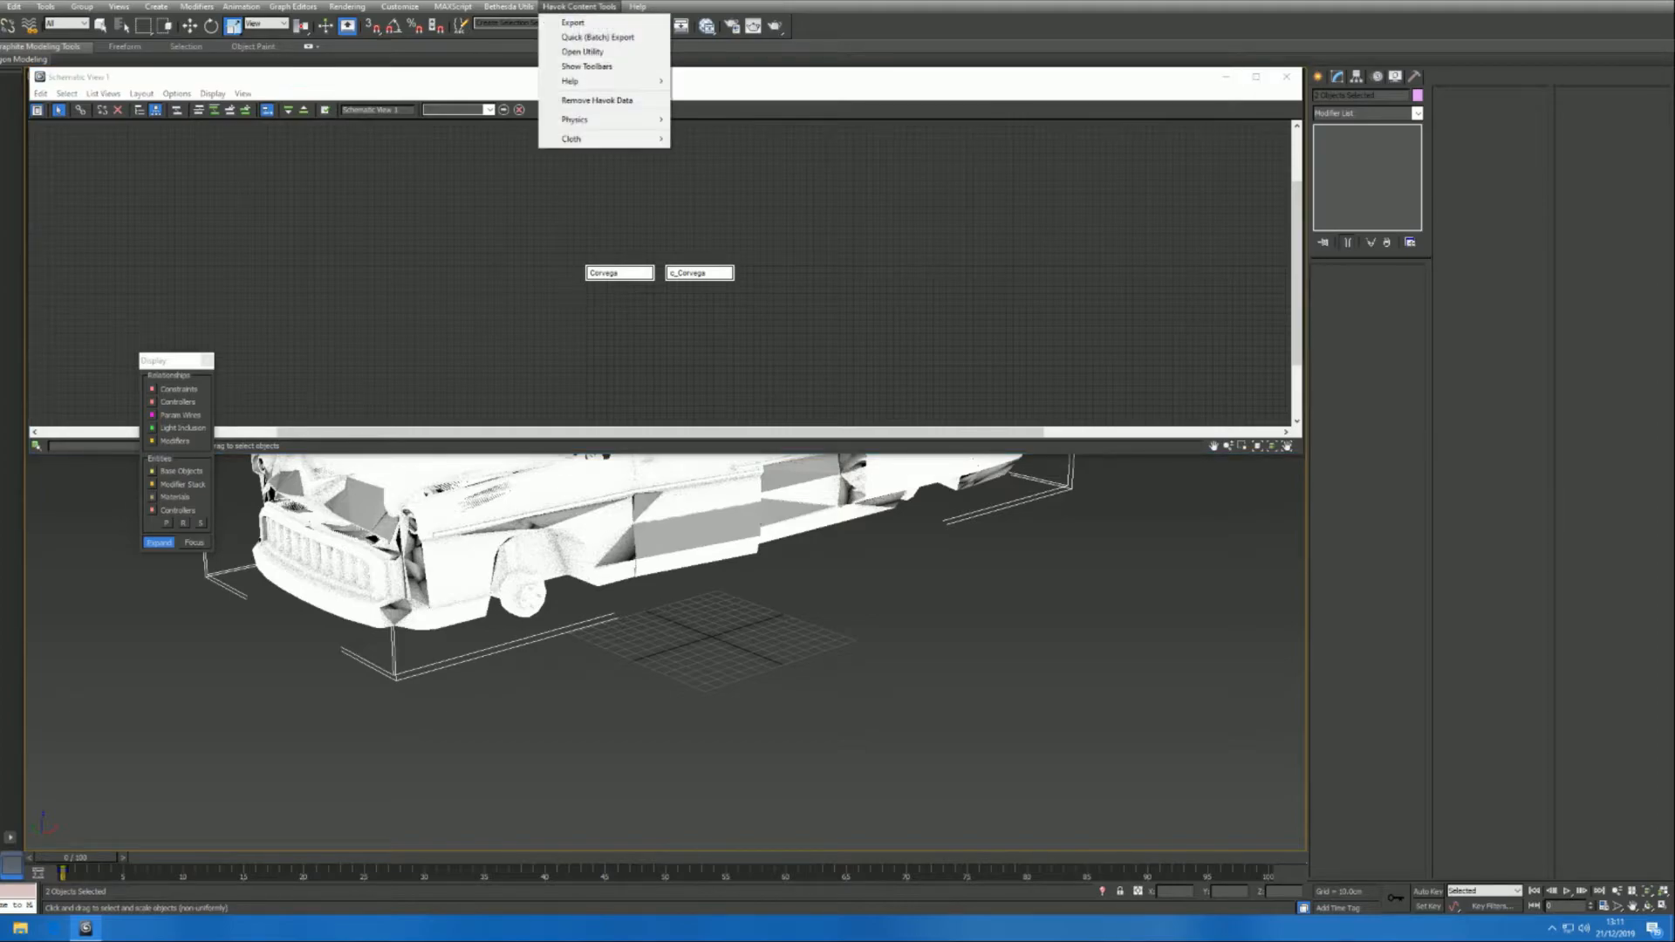
mouse_move(602, 120)
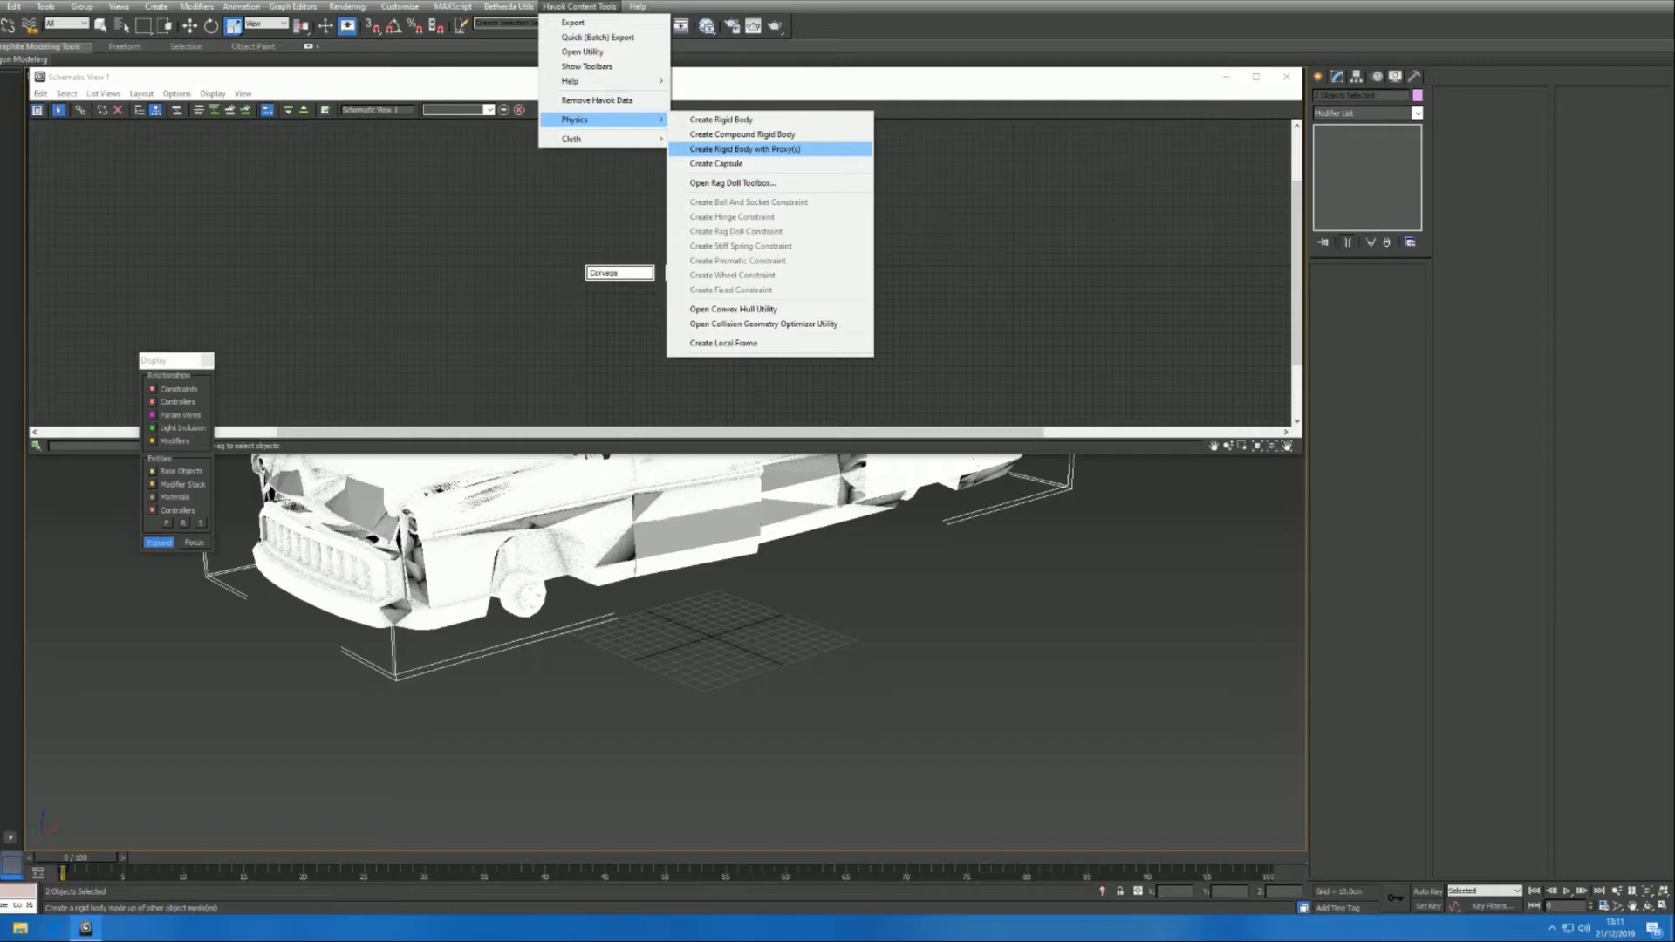
click(745, 149)
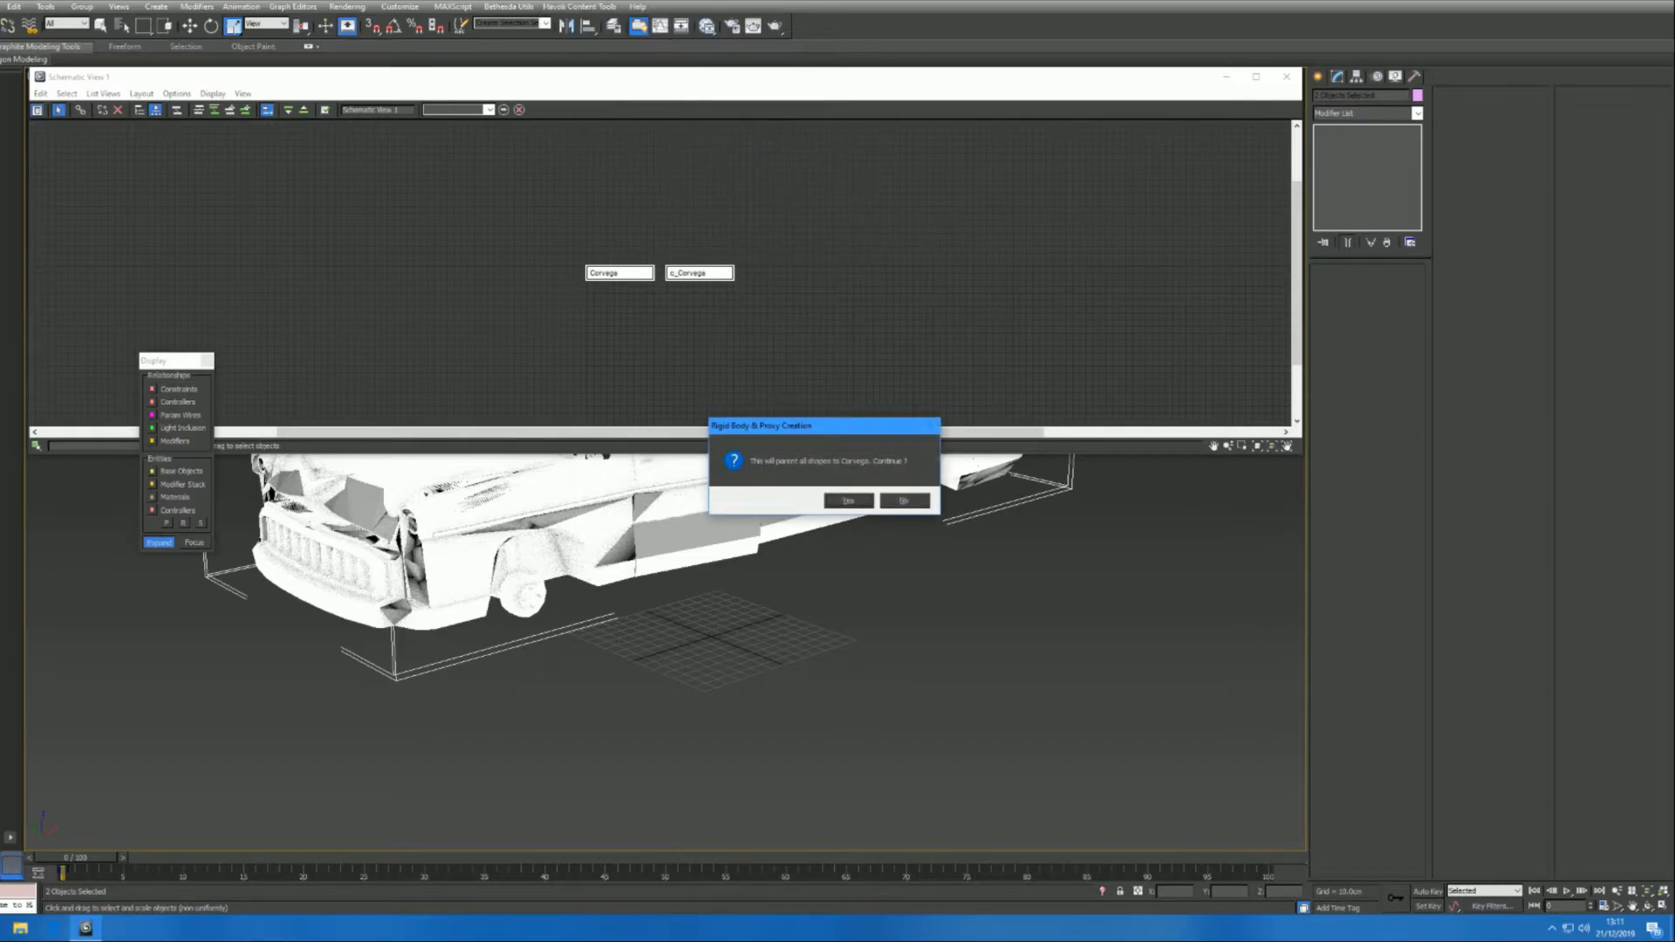
click(848, 500)
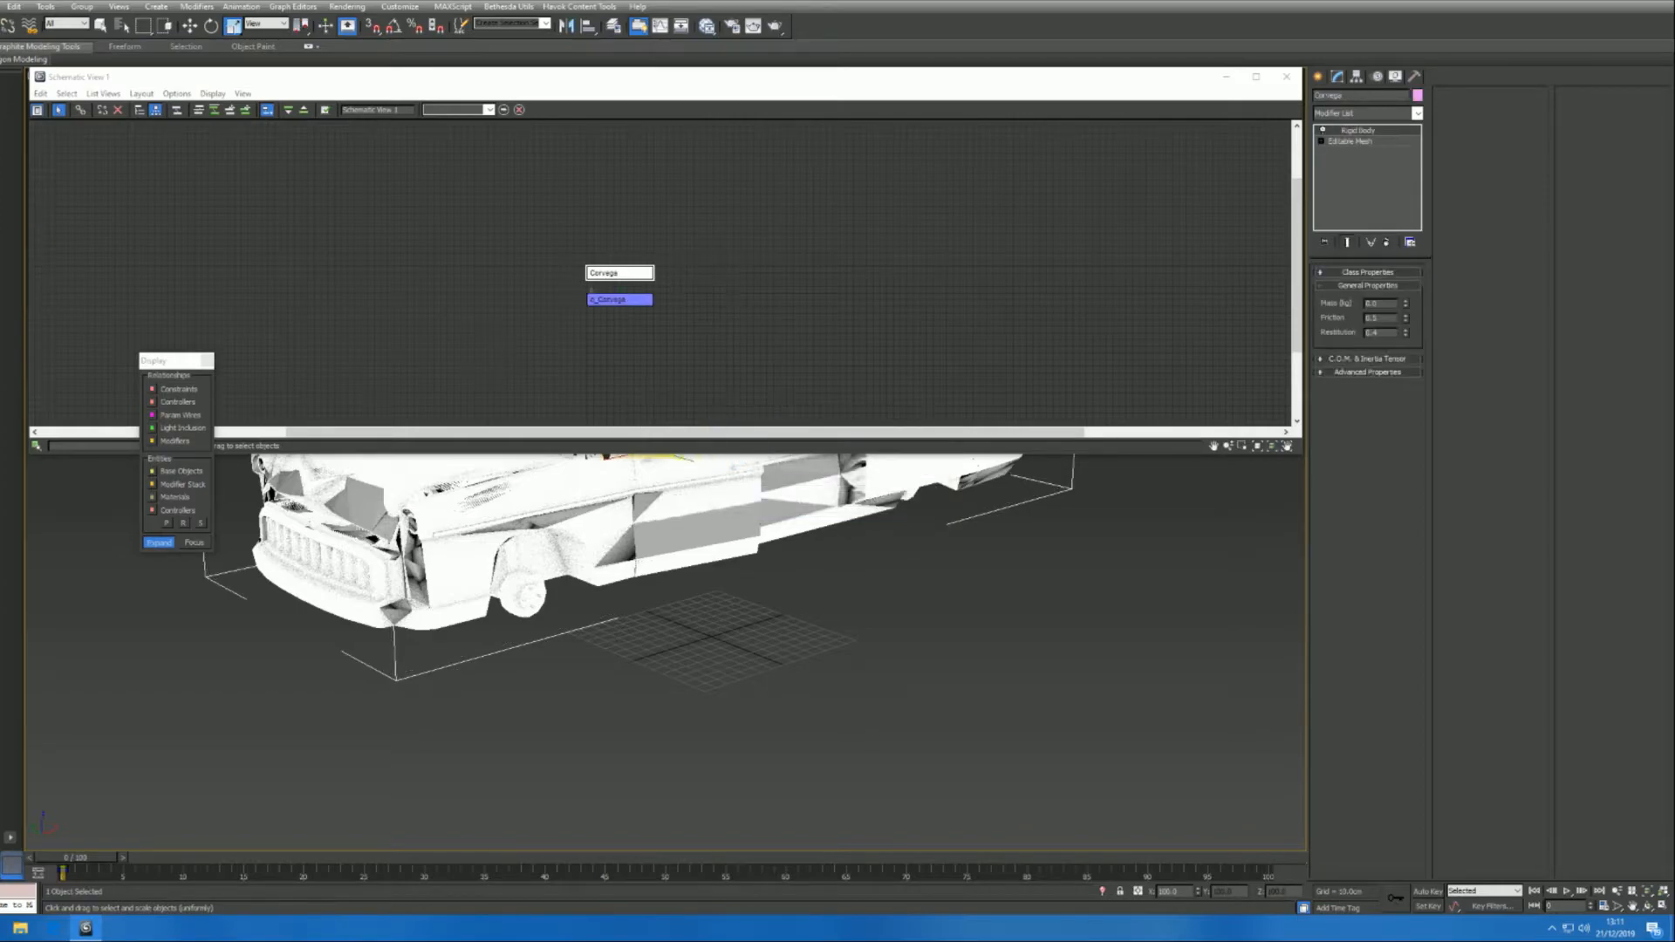
click(1225, 77)
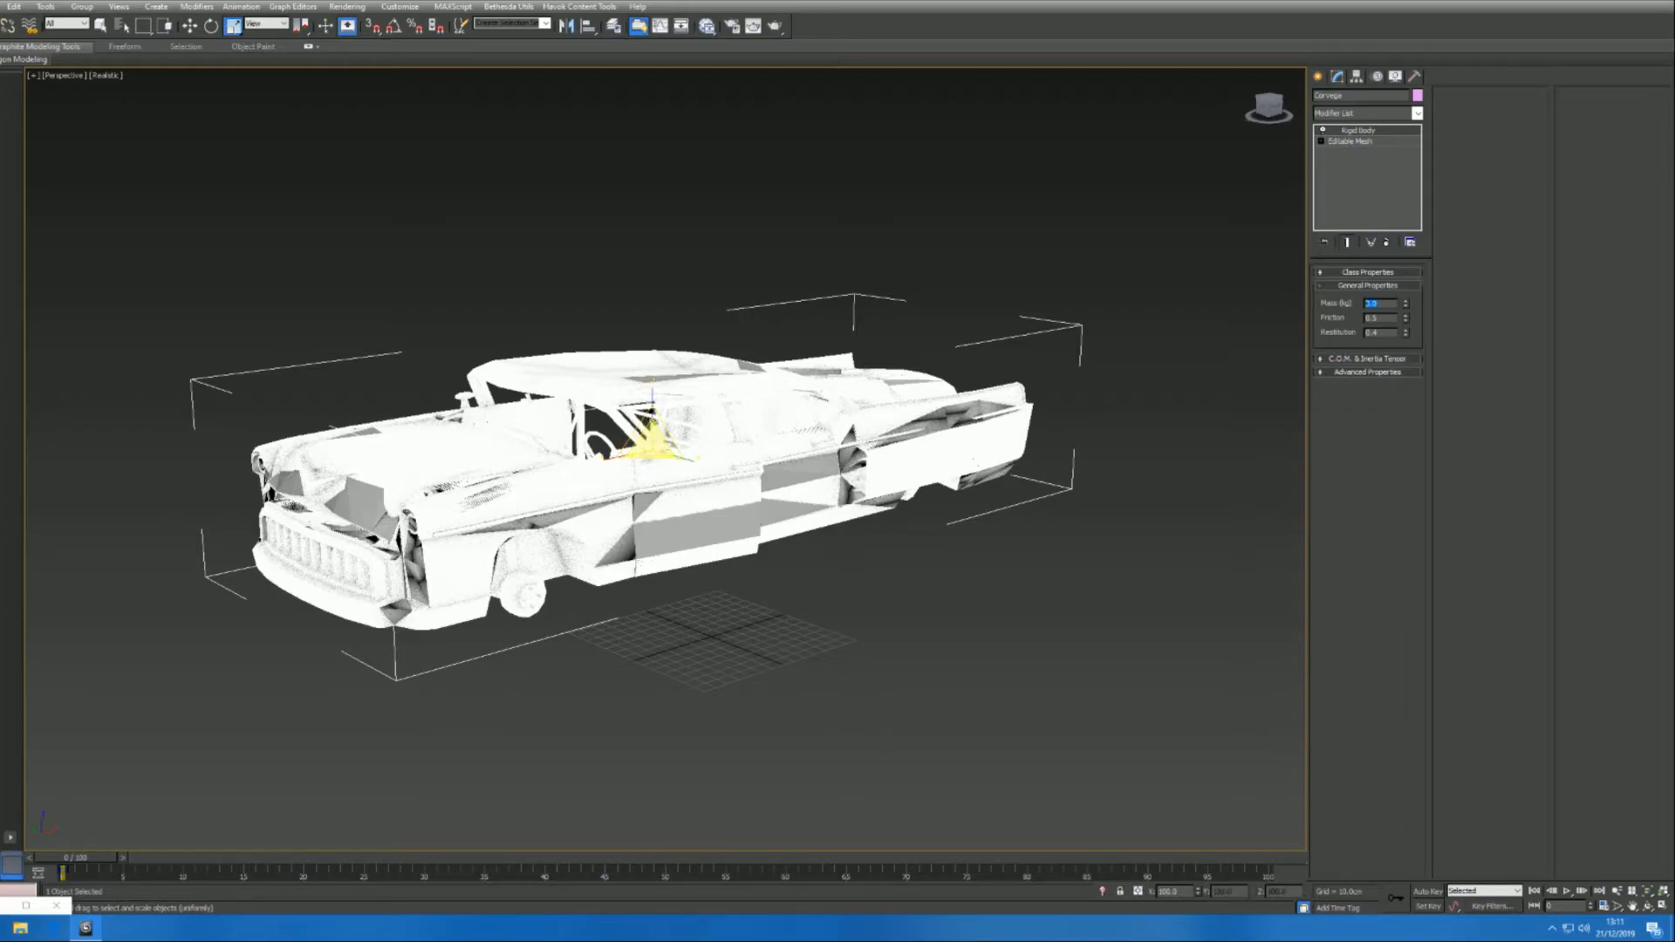
key(Return)
- Set the Havok shape type of c_Corvega to Mesh
click(4, 907)
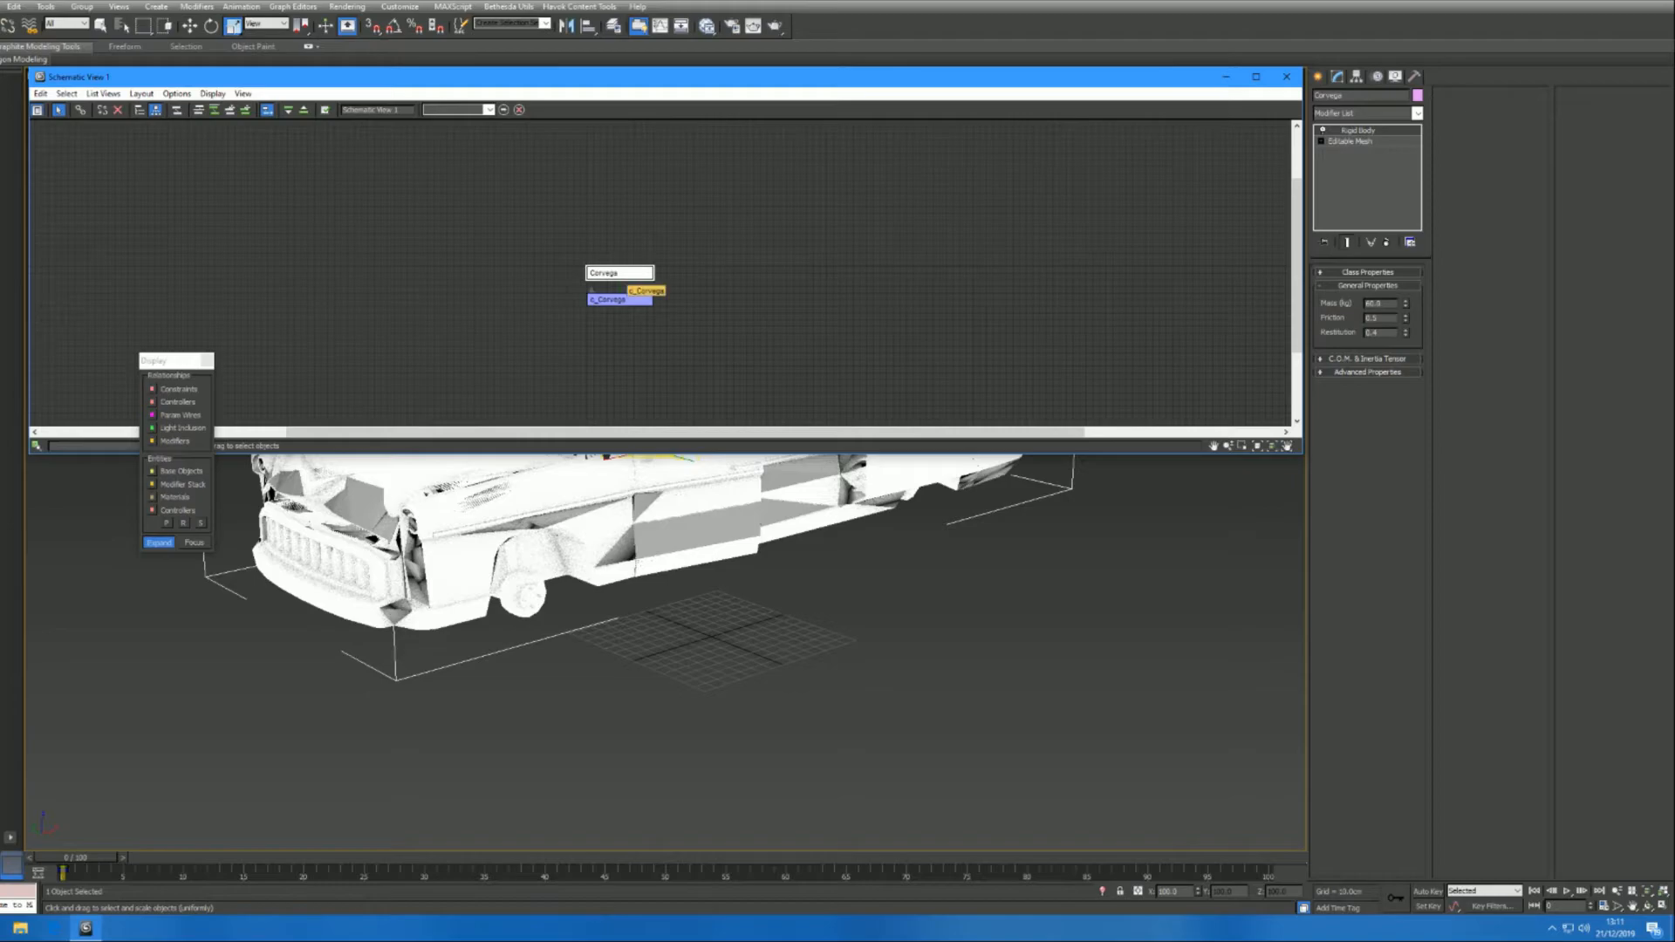
click(611, 299)
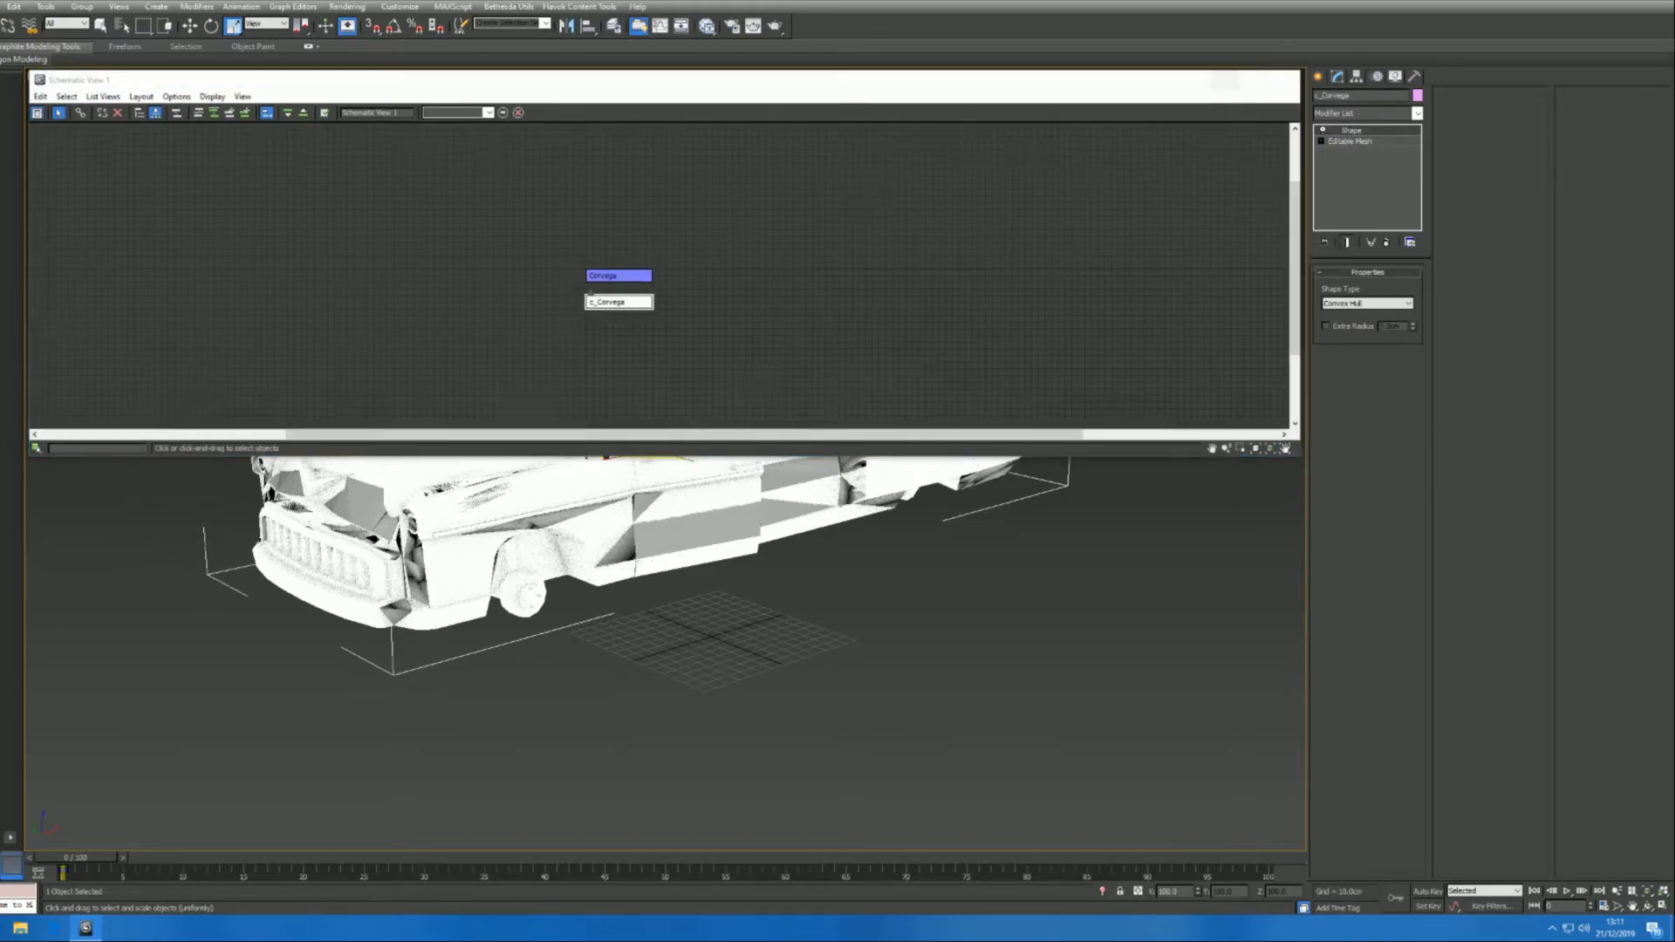
click(1226, 77)
click(1367, 303)
key(Down)
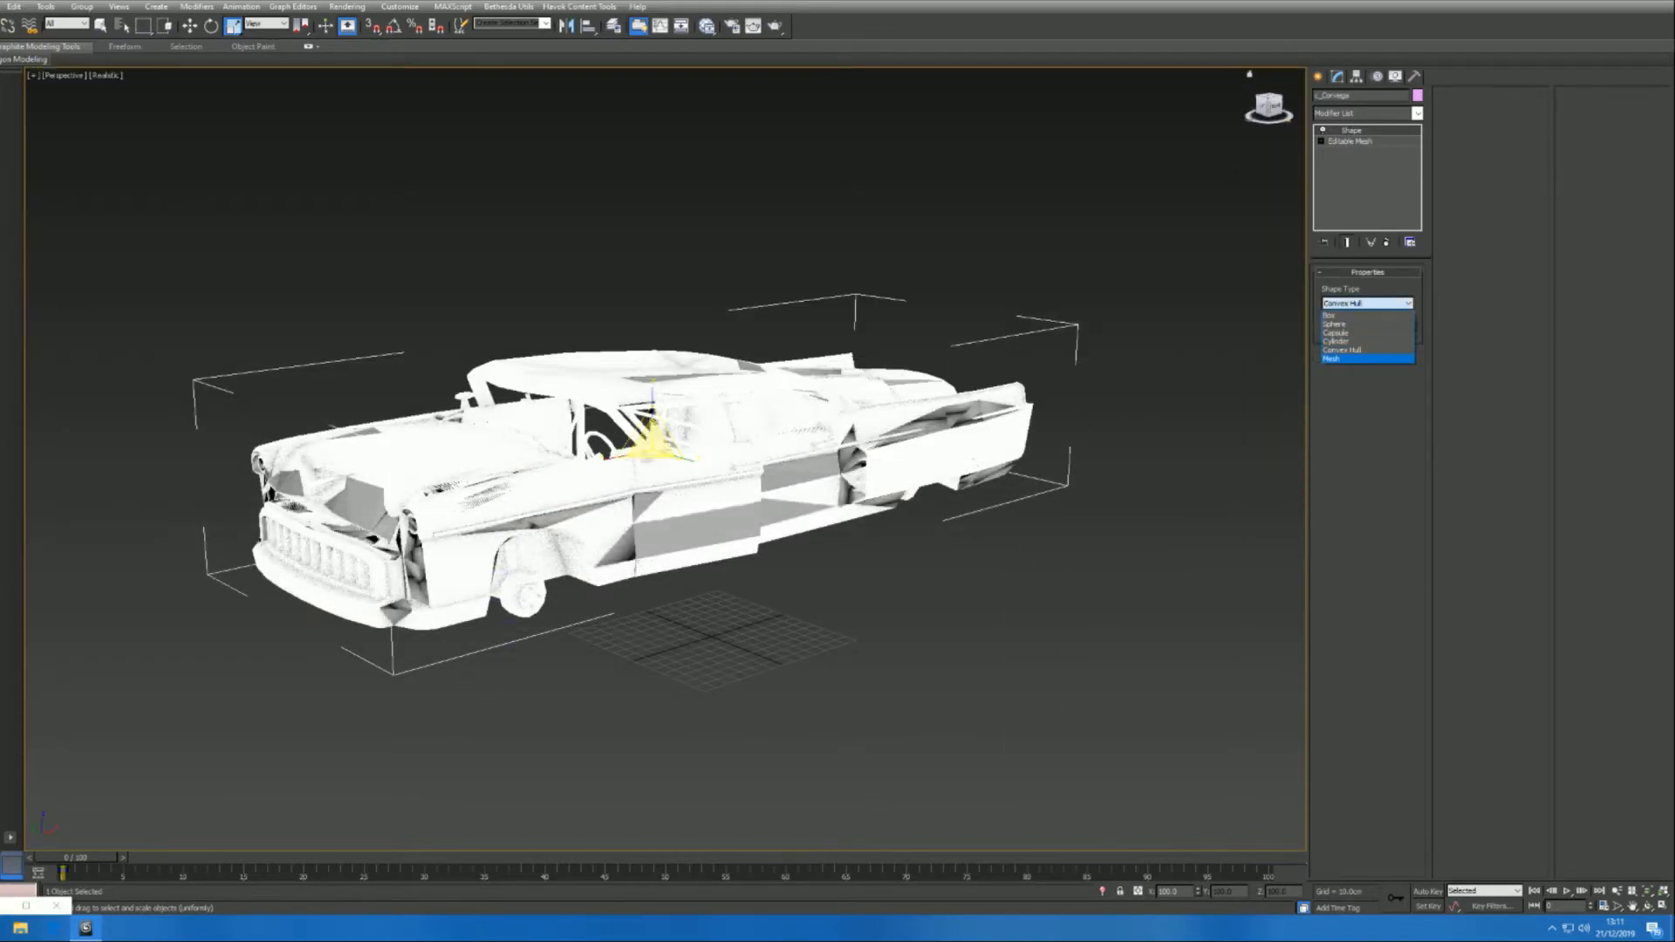
key(Return)
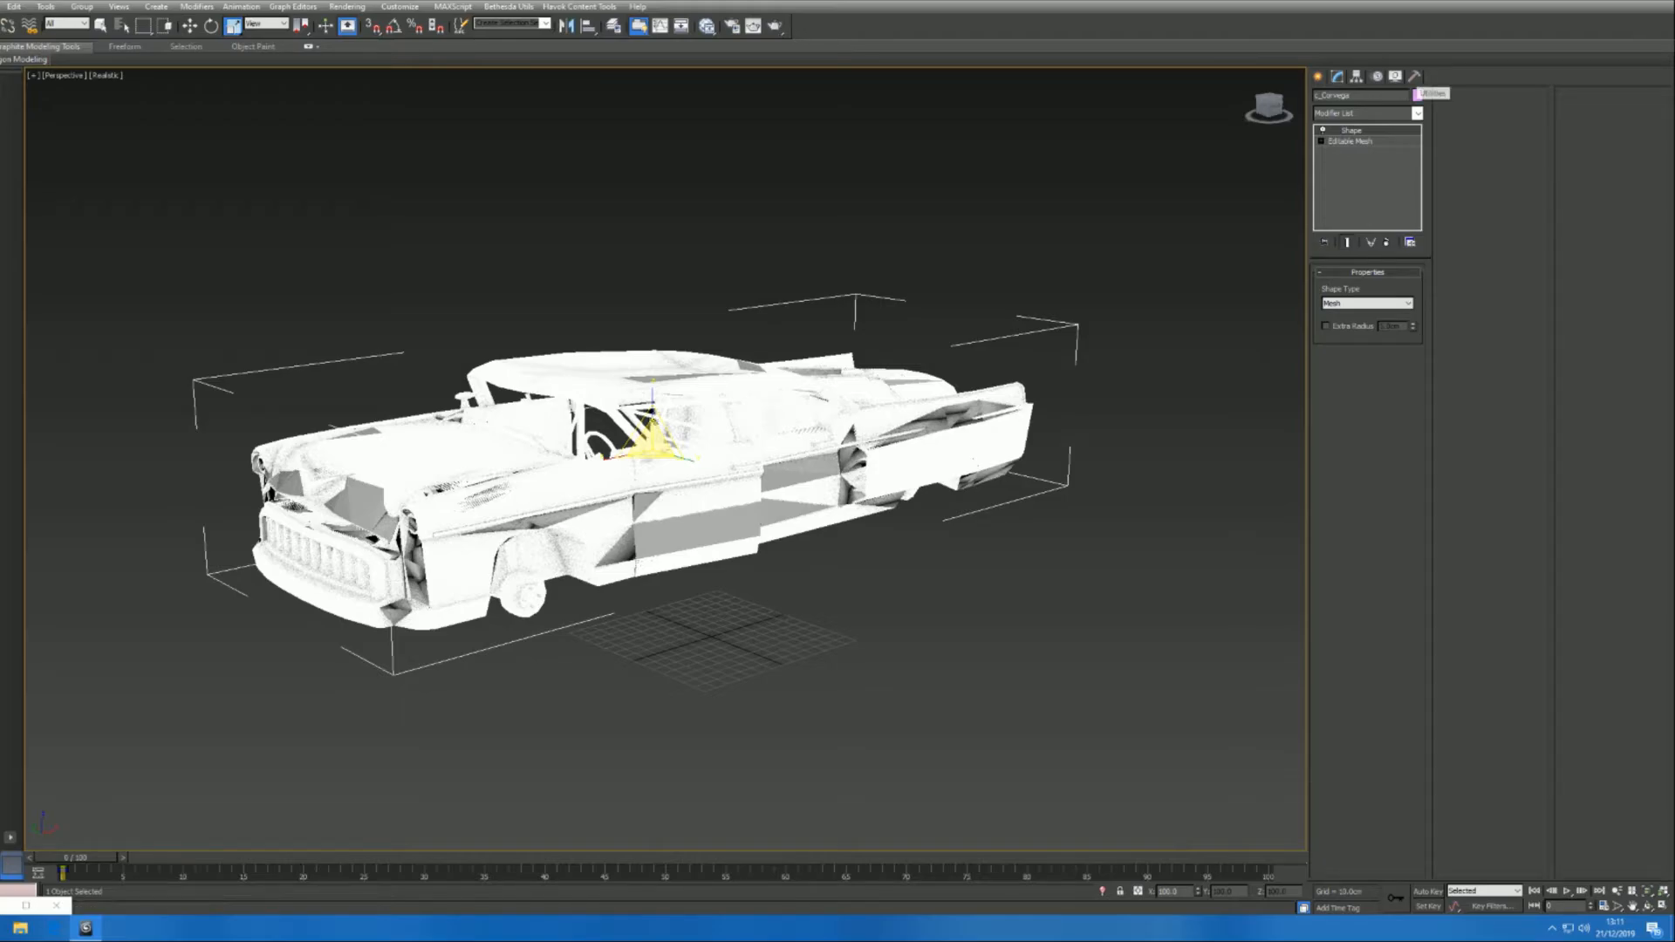
- Select both Corvega and c_Corvega and open the CollisionGroup utility
key(ctrl+a)
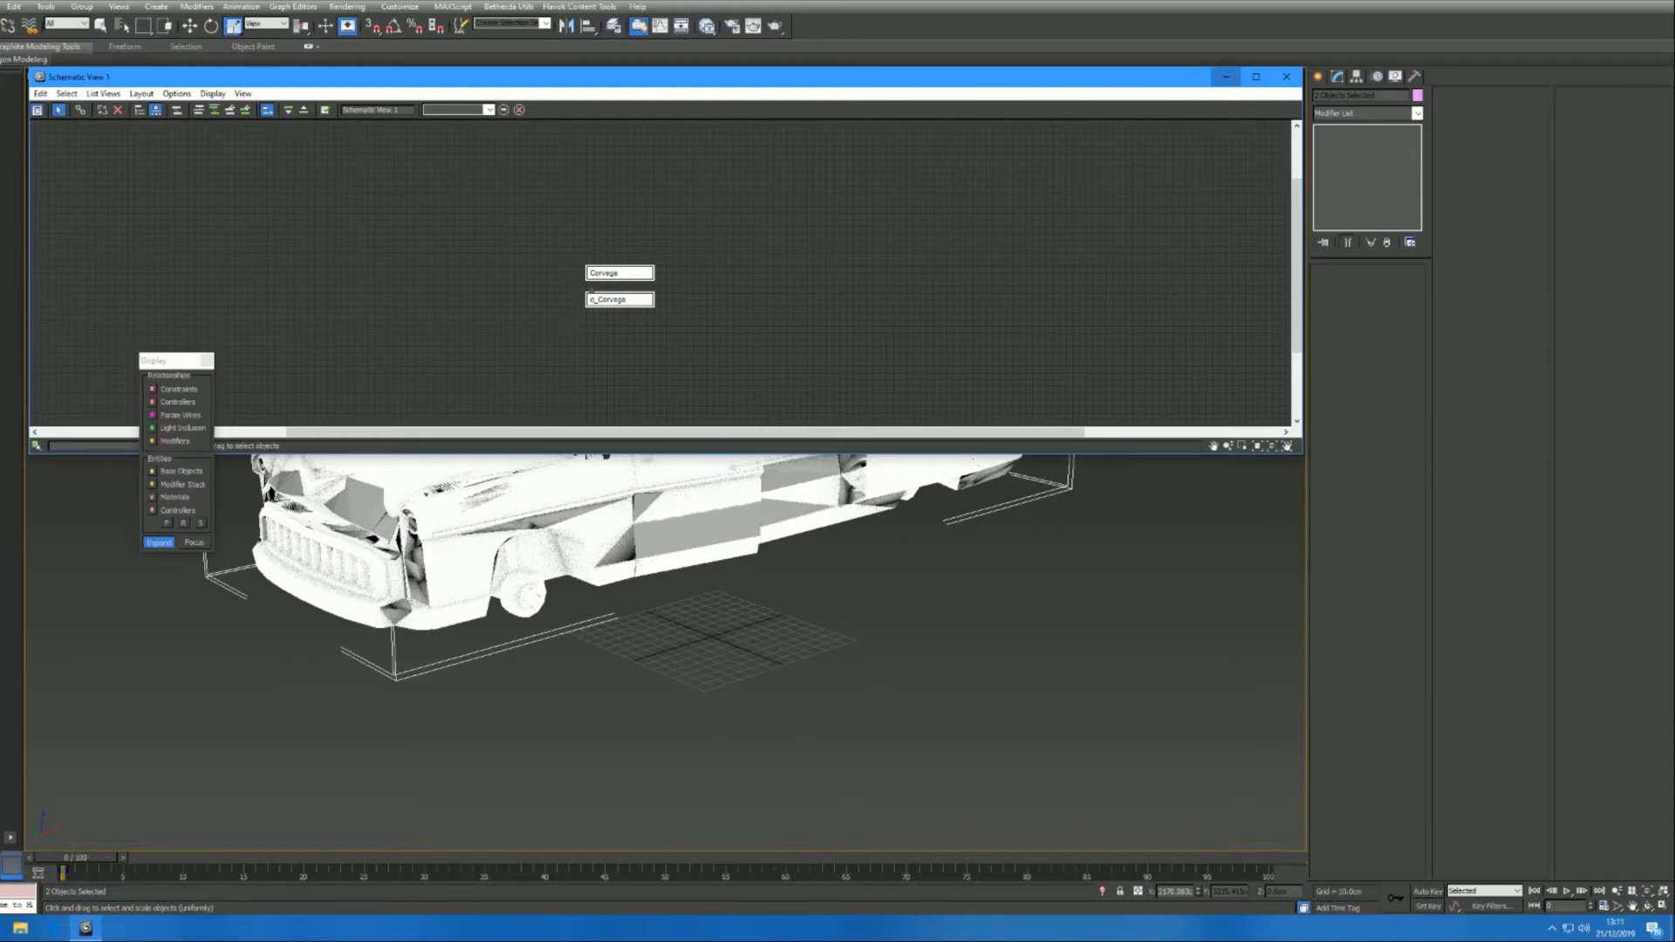
click(1226, 77)
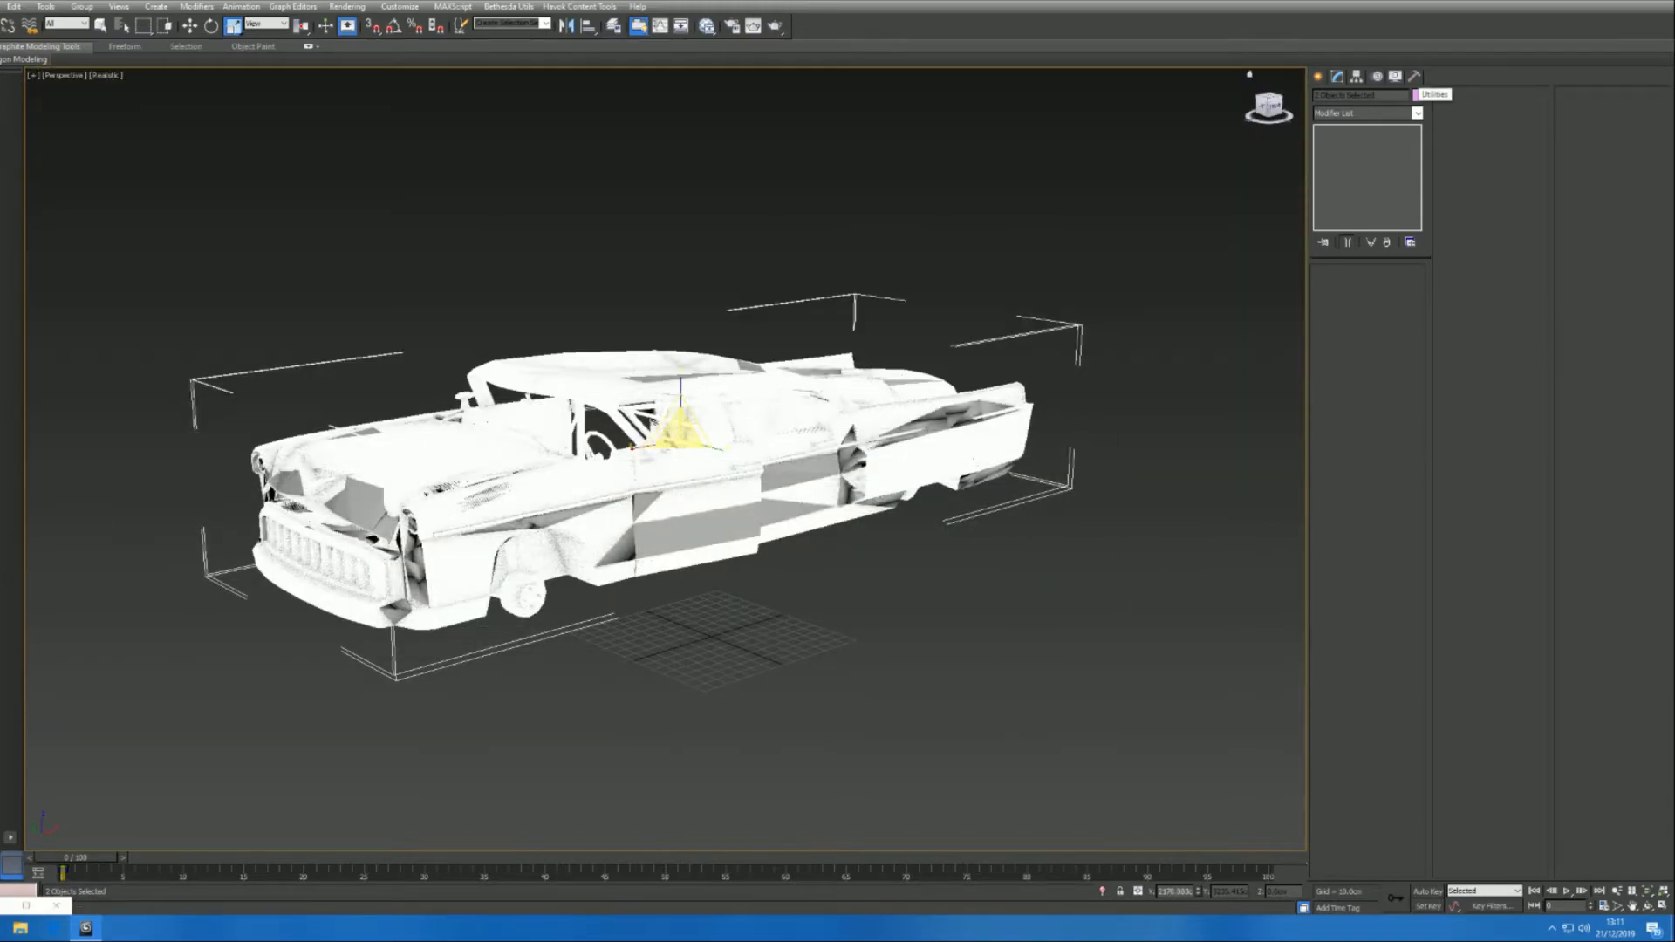
click(1415, 77)
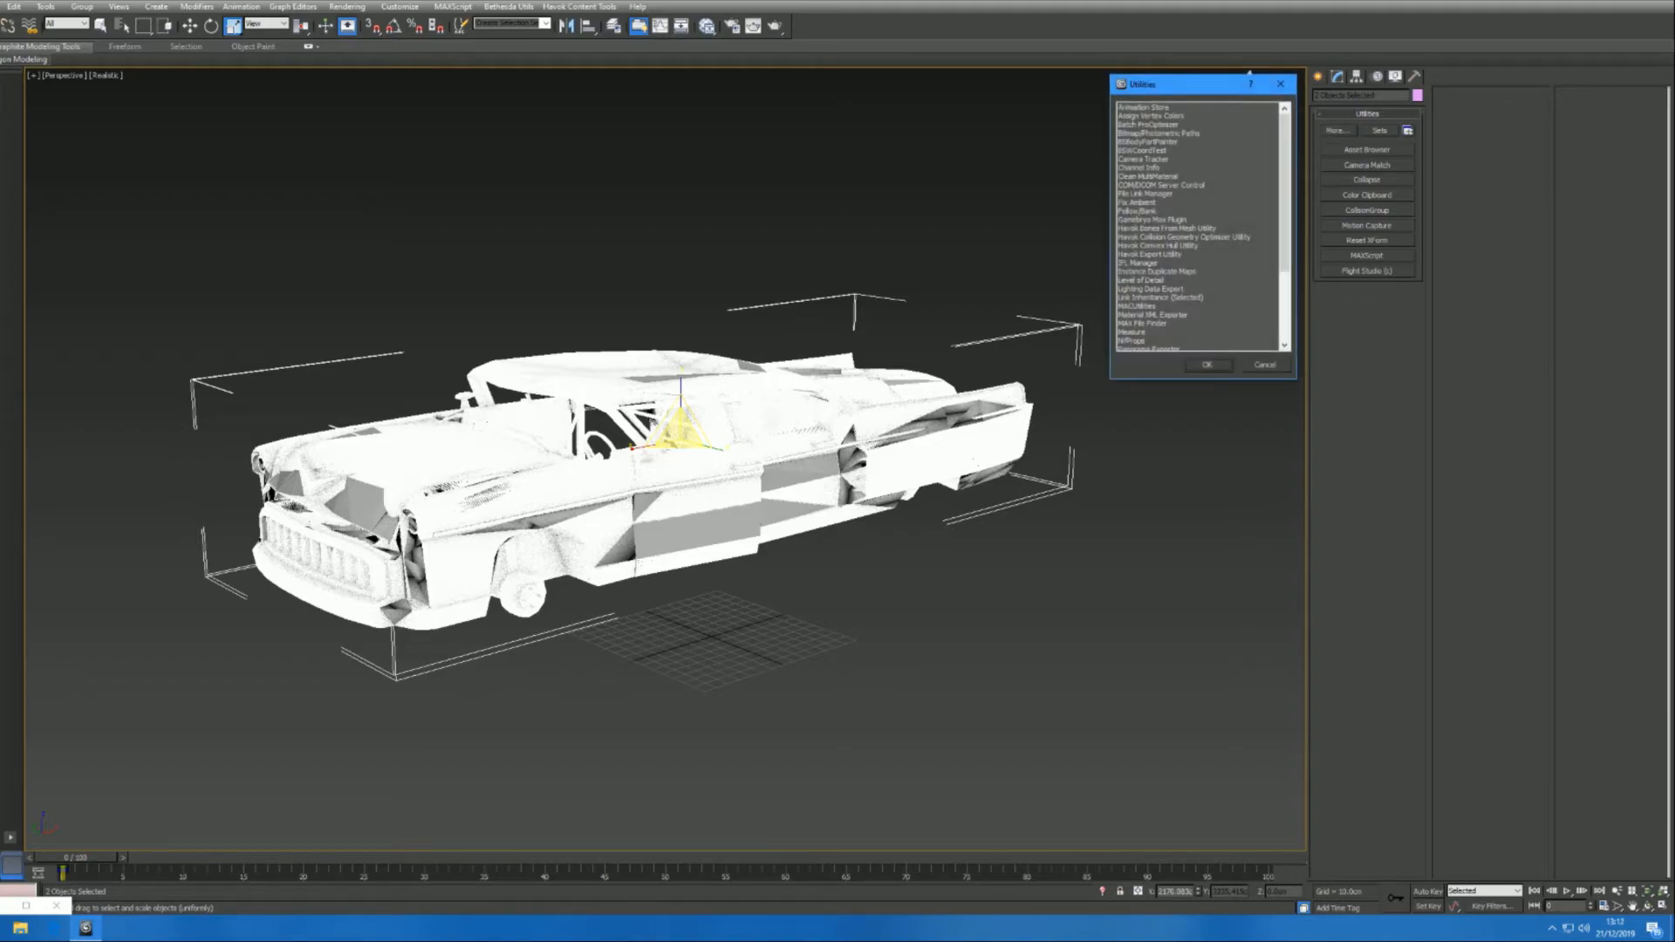
click(1280, 84)
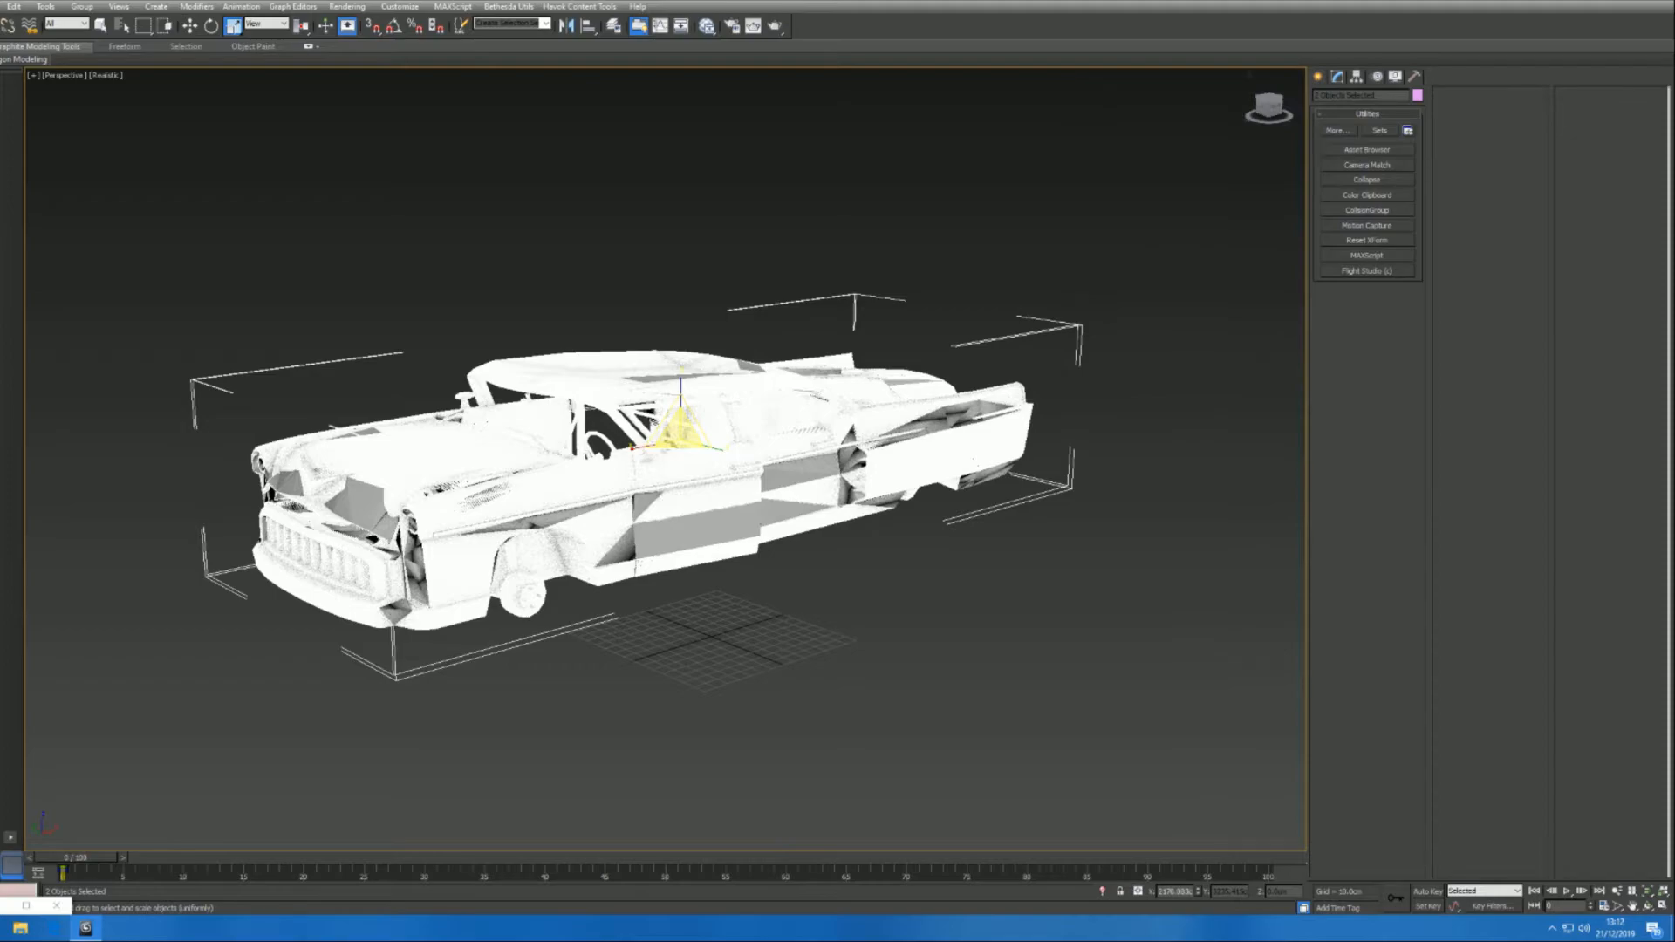
click(1367, 210)
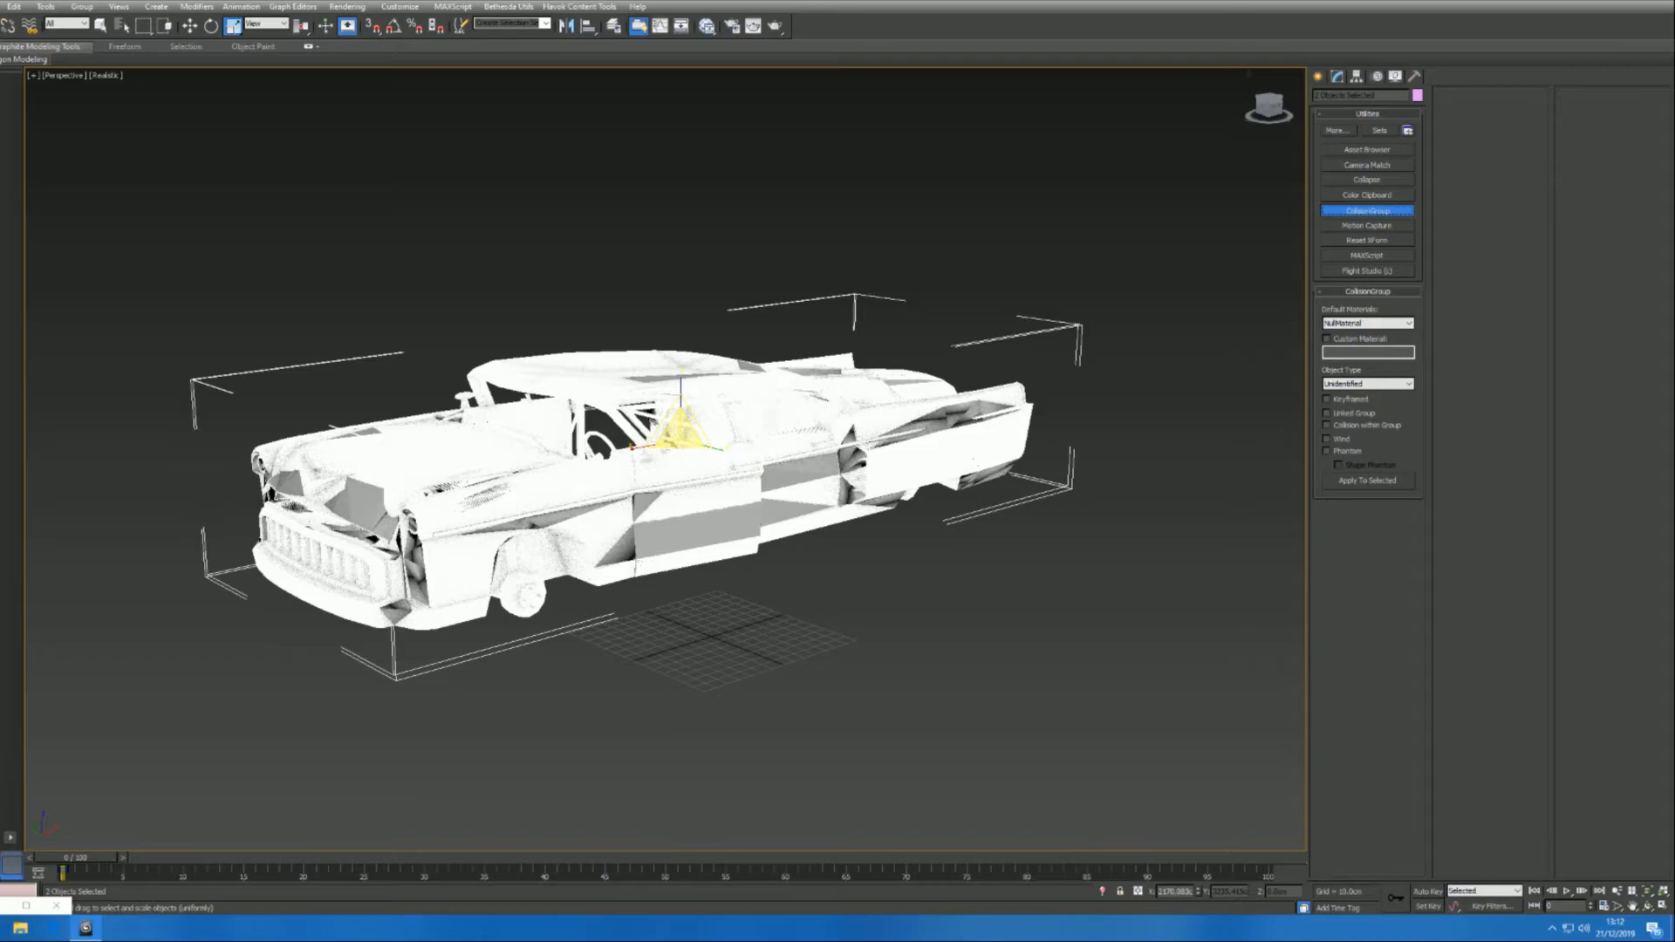
- Set the collision group's default material to Metal and its object type to Static
click(1367, 323)
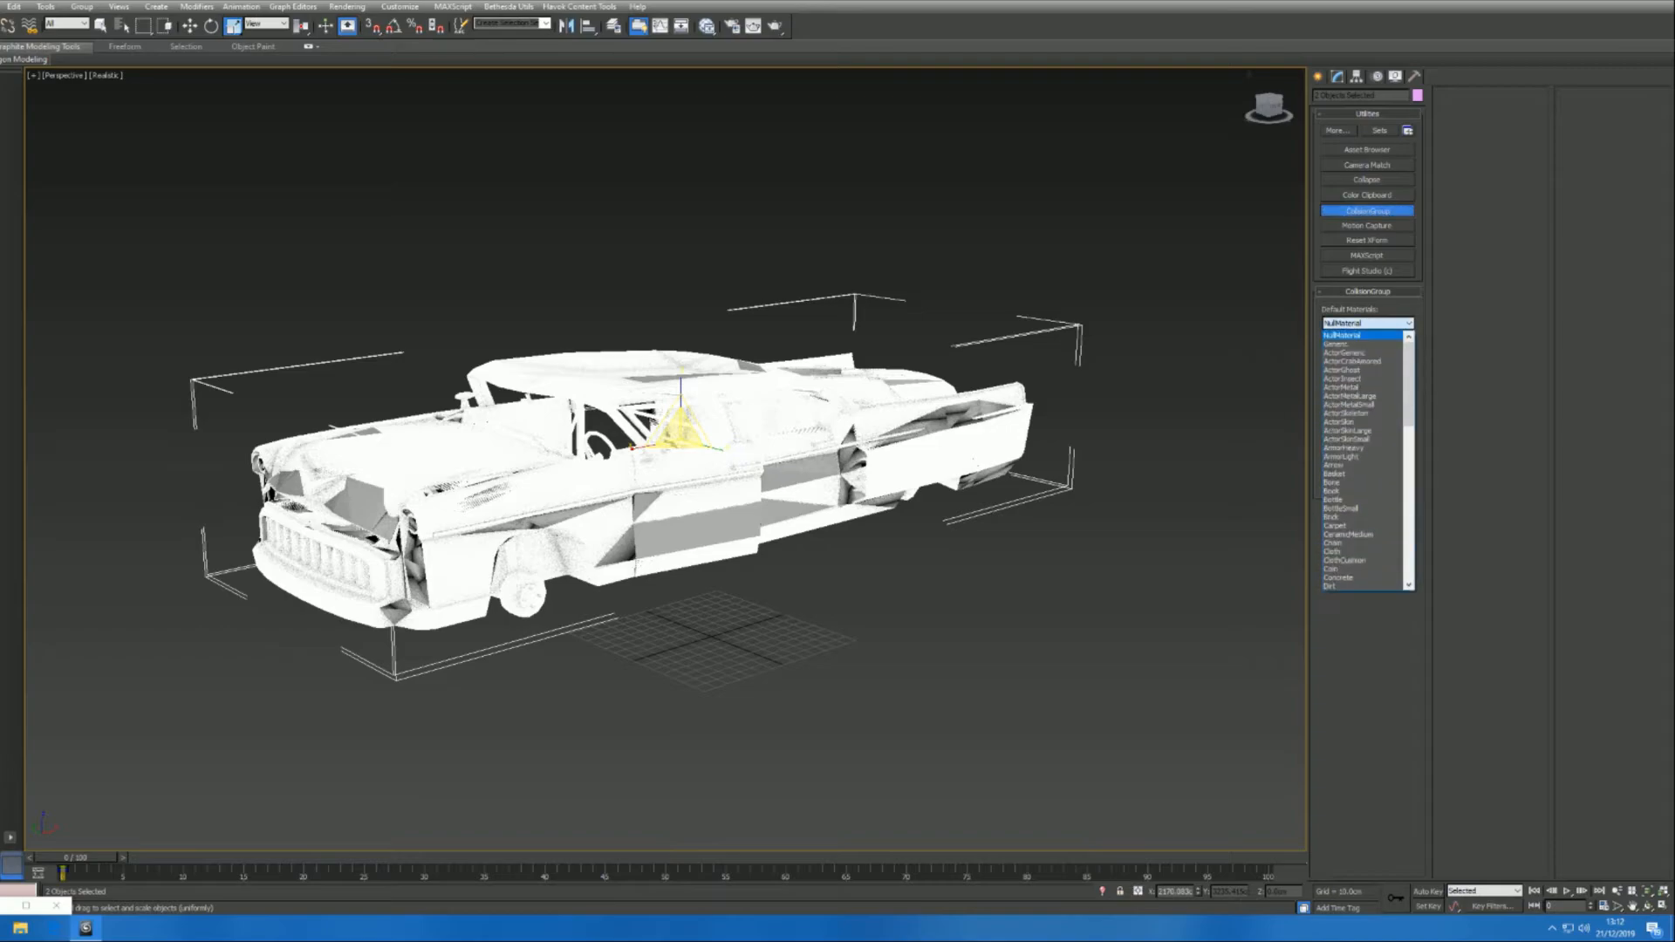
scroll(1363, 380, down, 7)
scroll(1363, 392, down, 6)
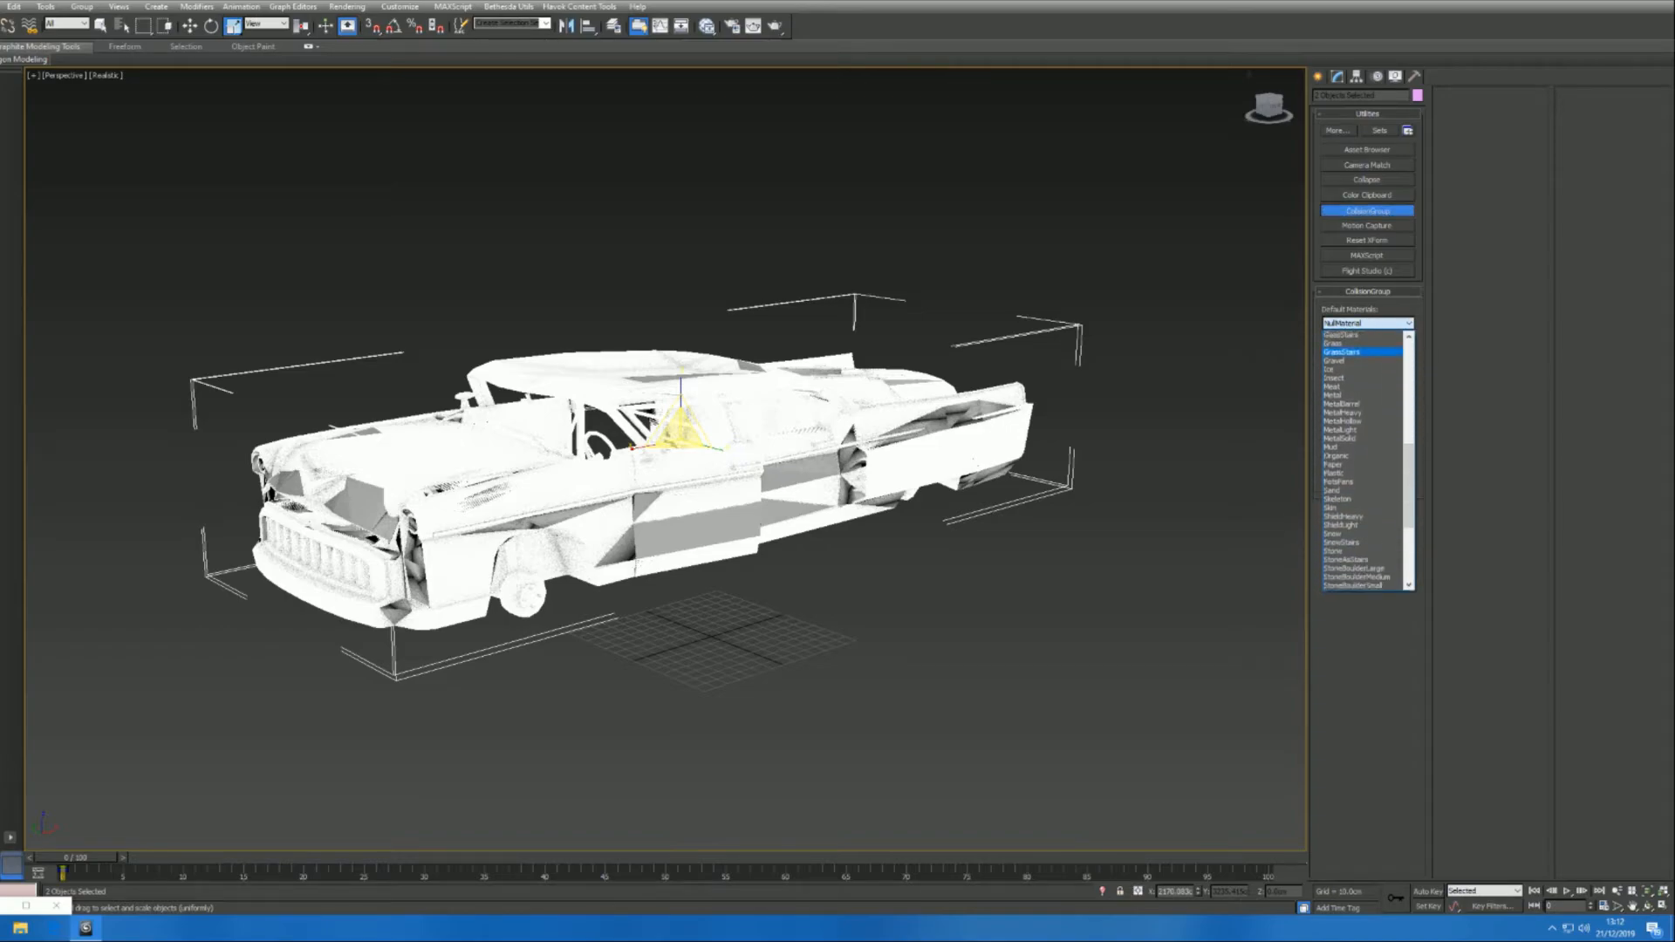
scroll(1363, 419, up, 3)
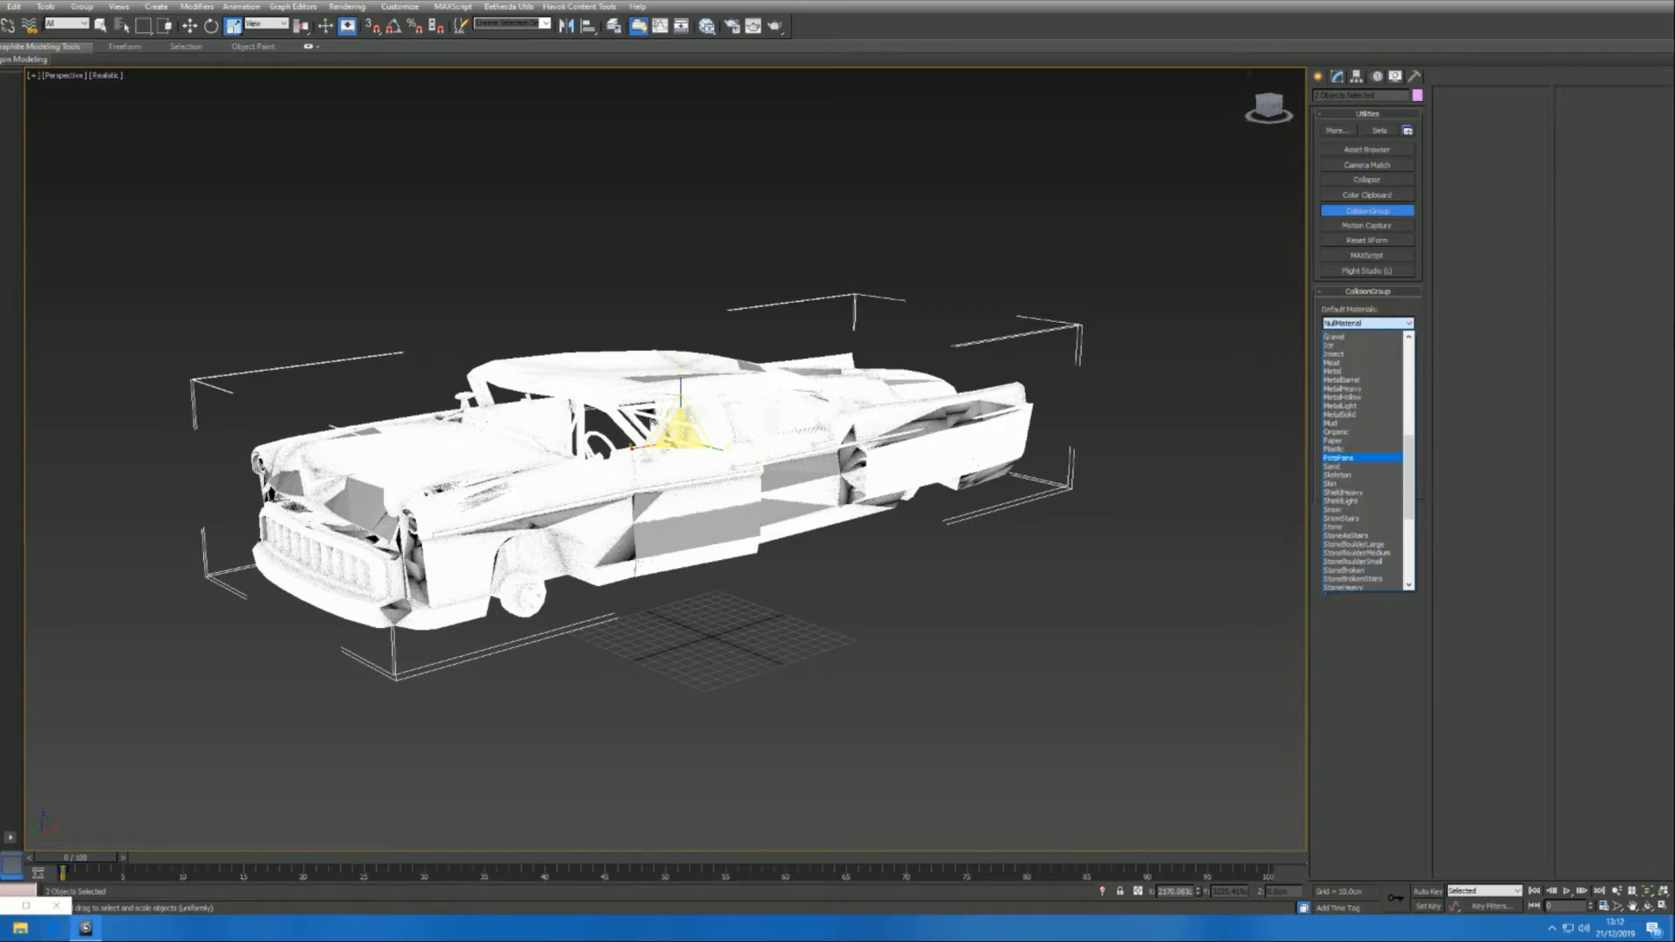
click(1352, 413)
click(1367, 384)
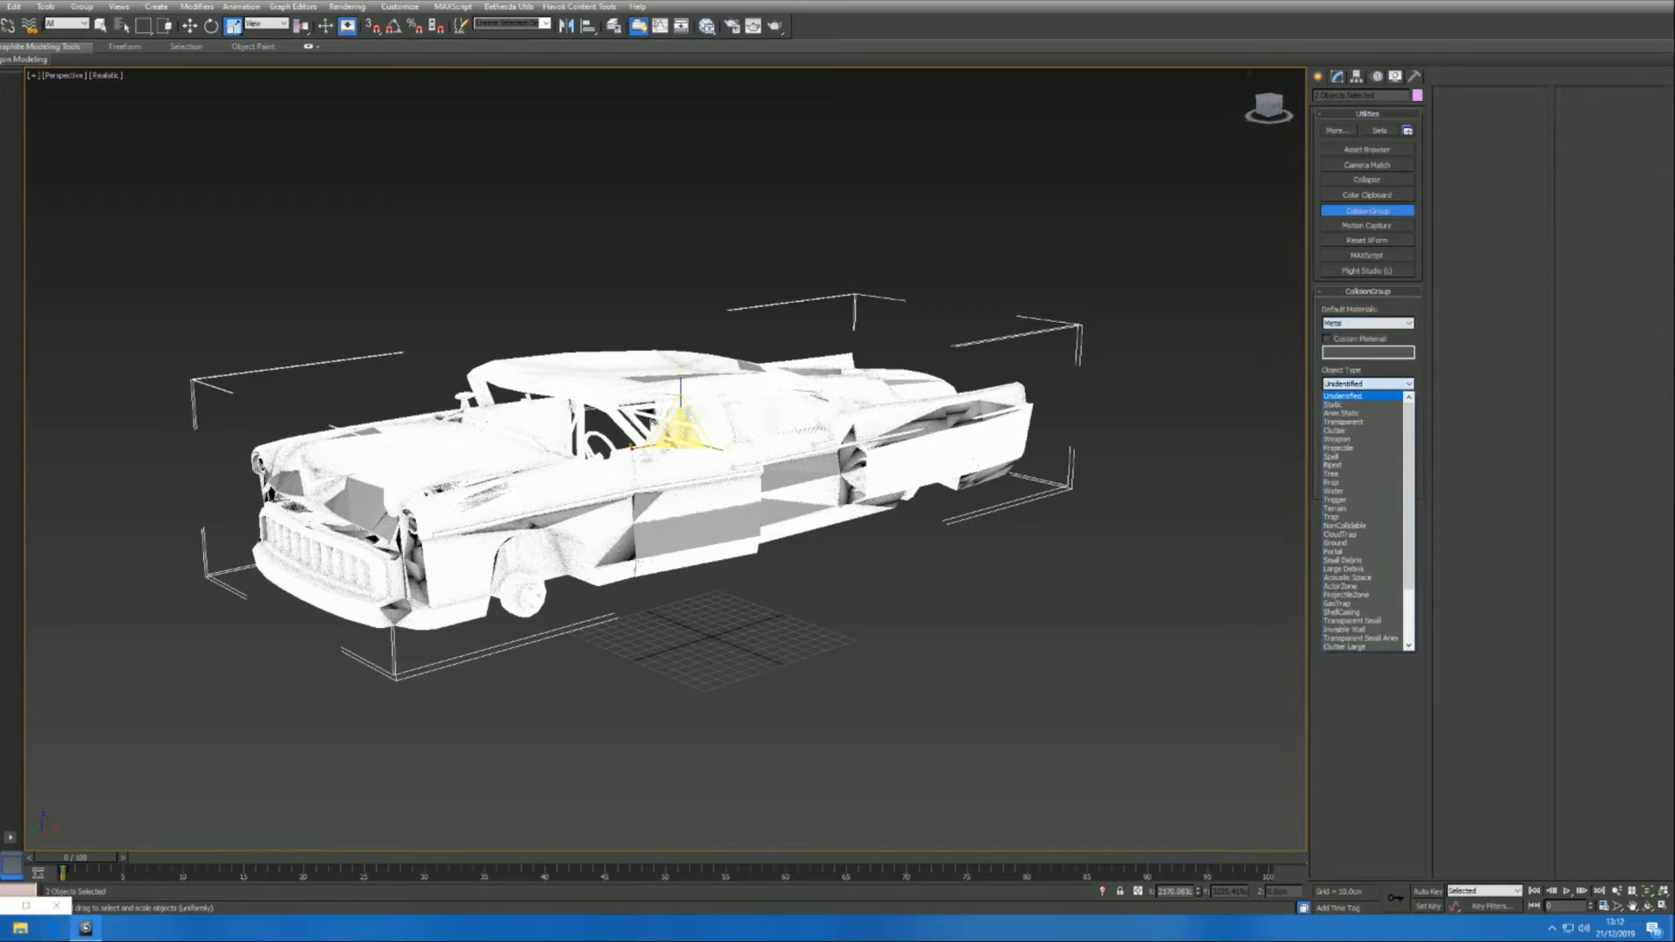
click(1339, 404)
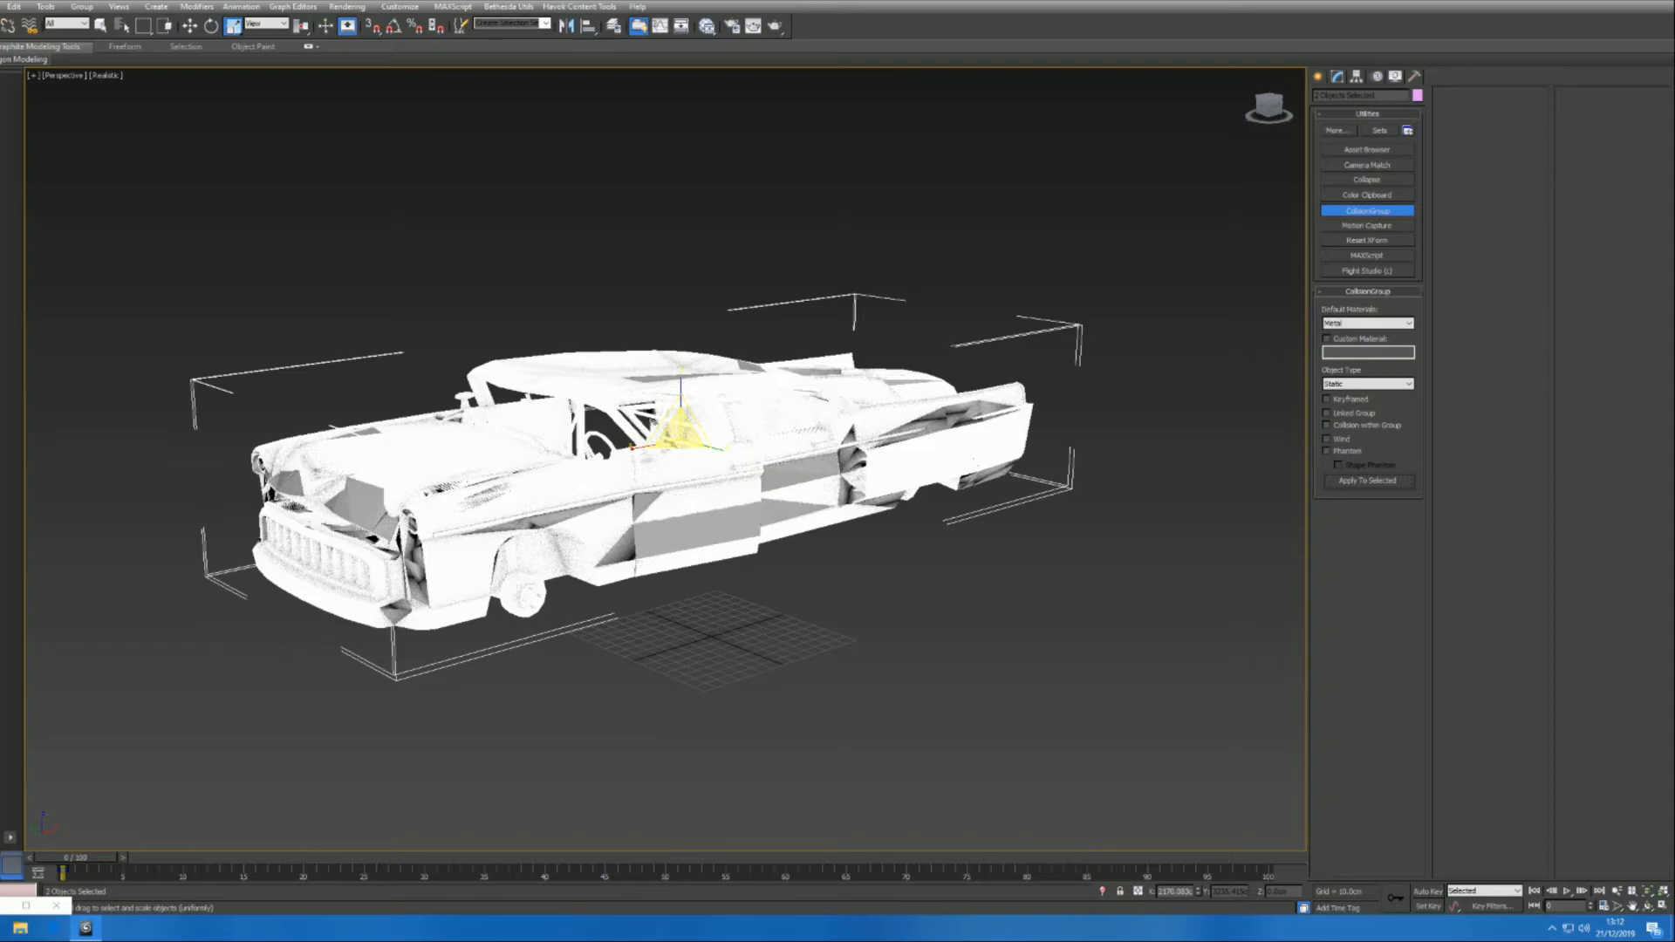
click(1367, 384)
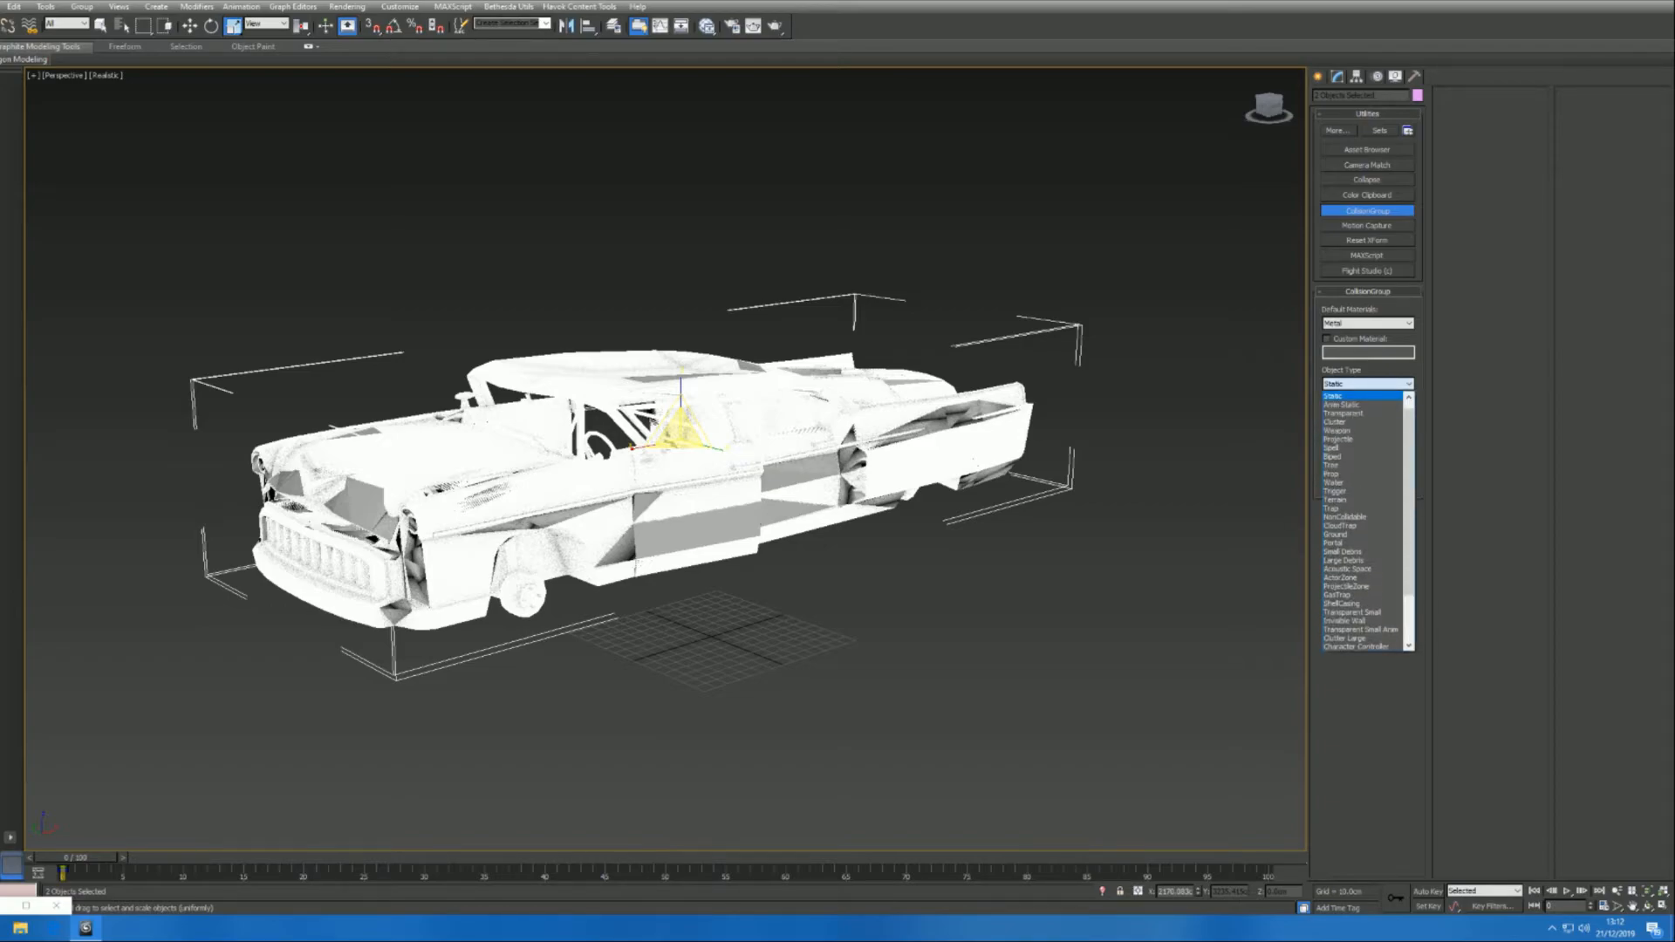
click(1368, 384)
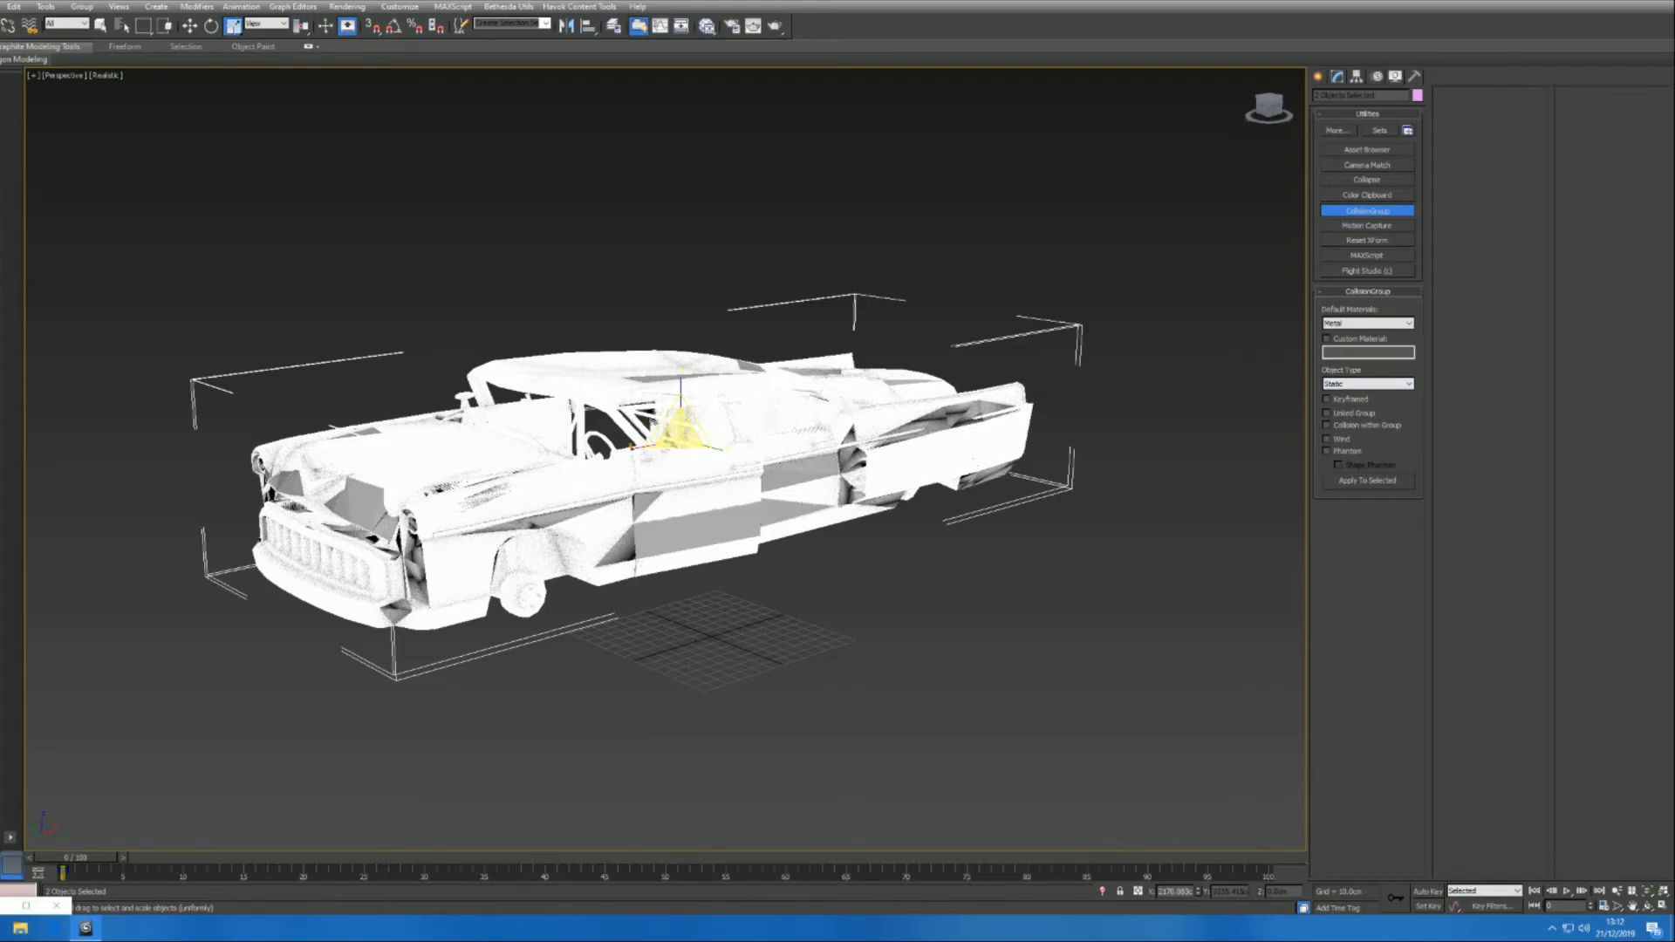
- Deselect everything, start exporting the scene, and set the save location to the Meshes folder under Fallout 4\Data
click(515, 194)
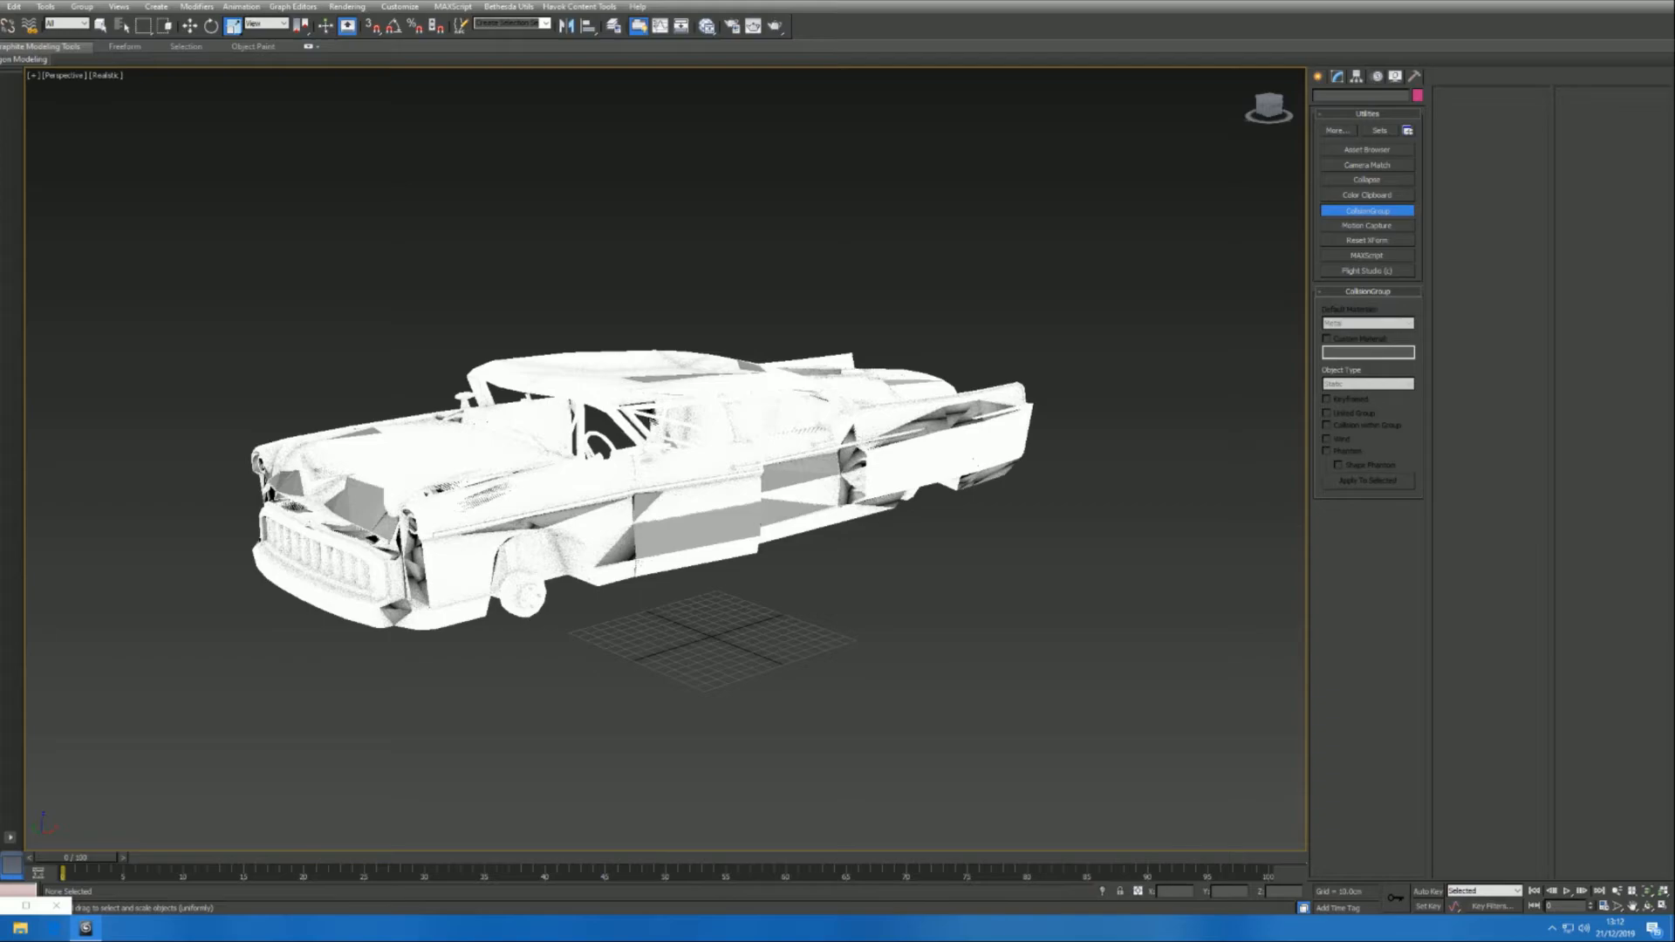
click(3, 4)
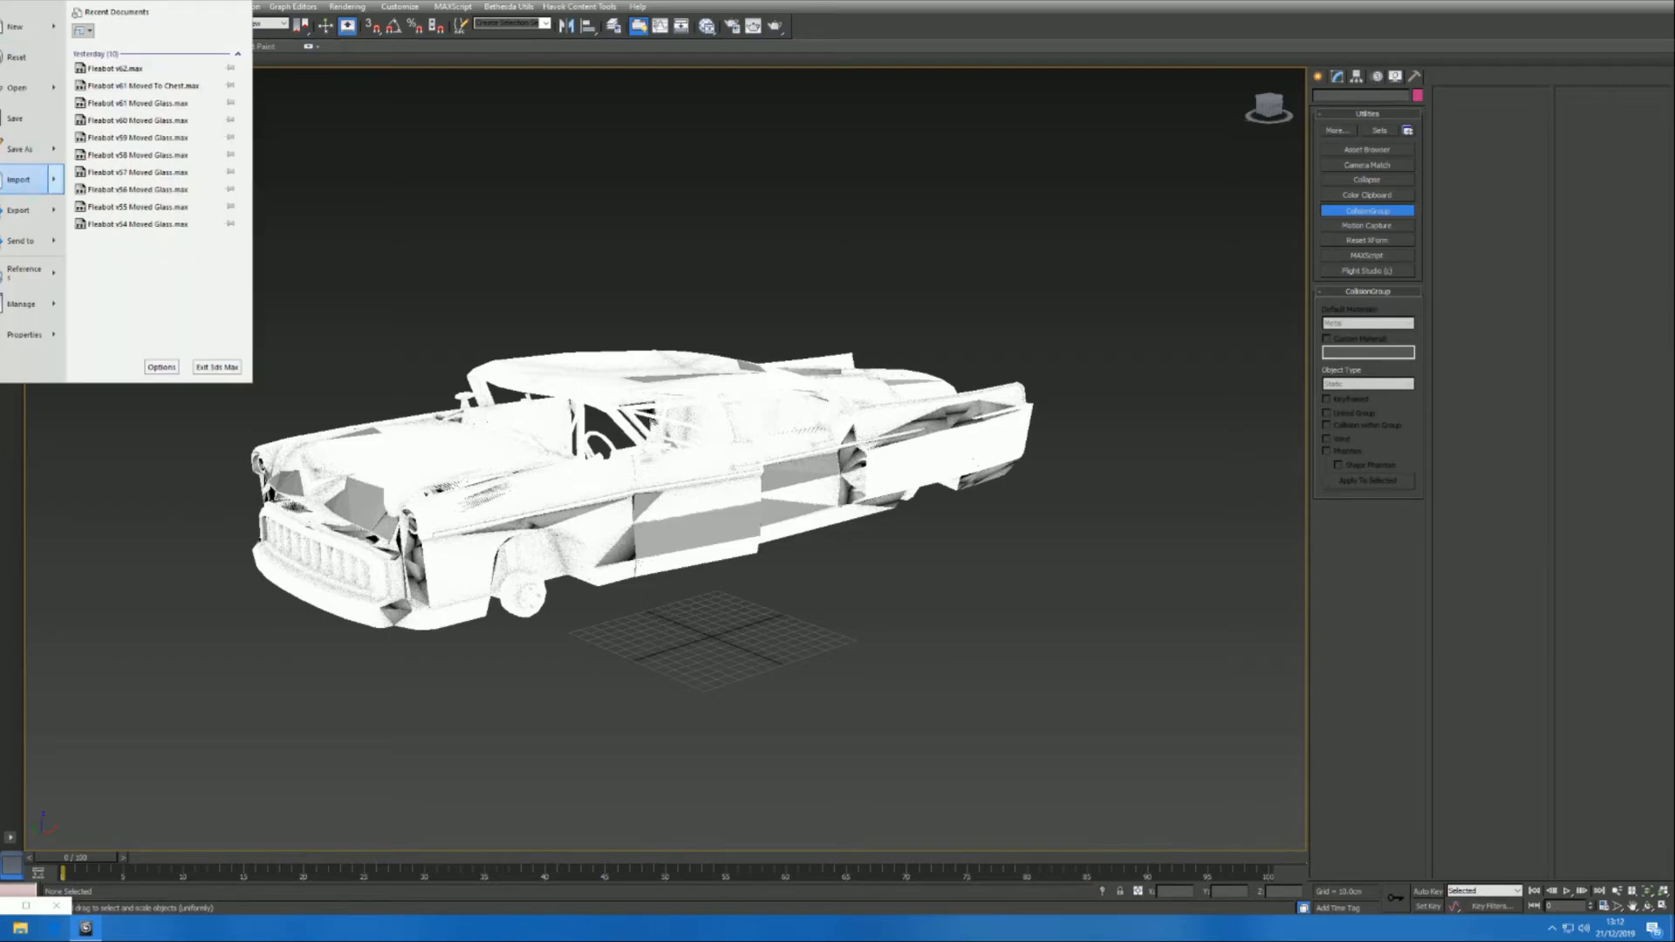
click(26, 209)
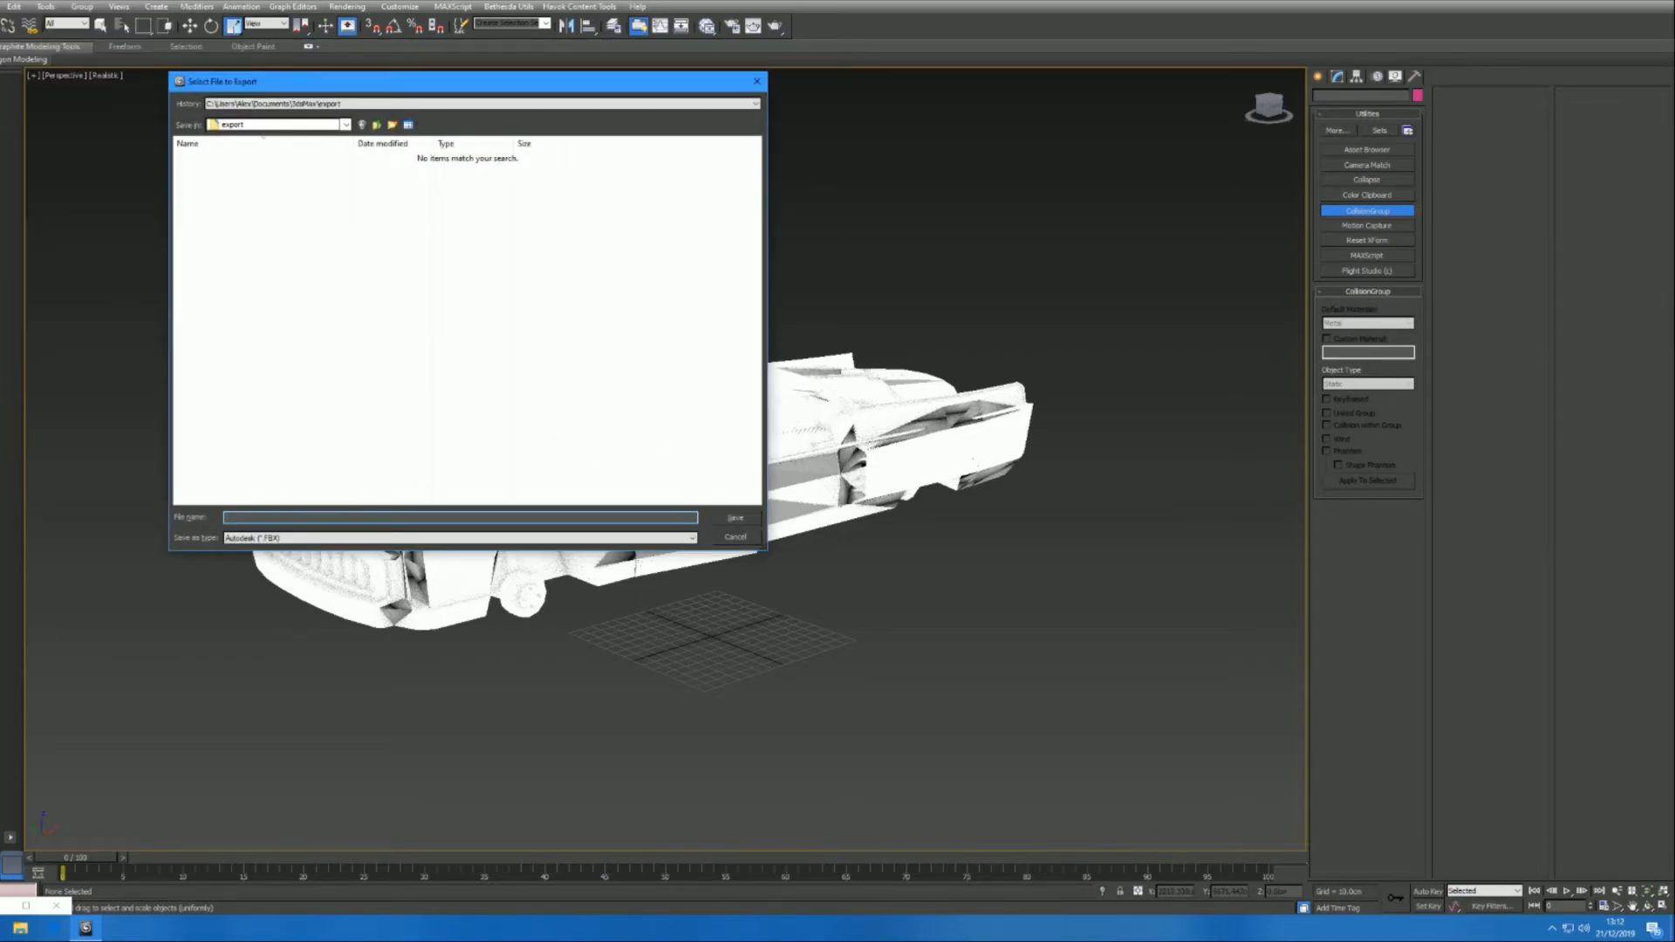
click(345, 124)
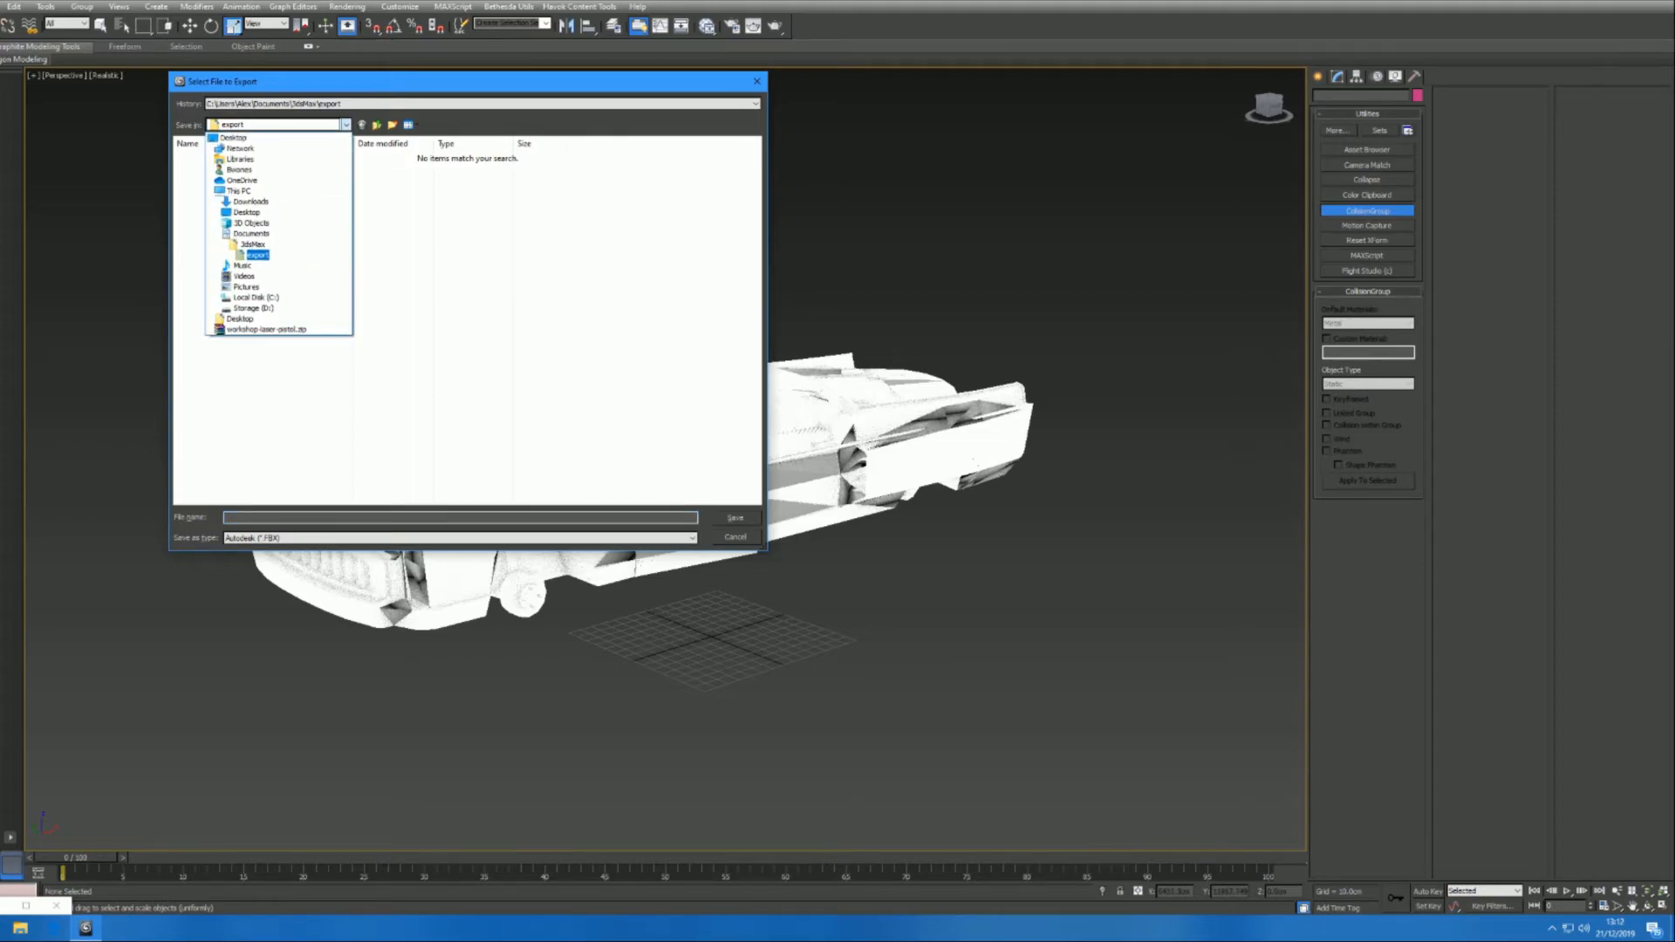
click(247, 213)
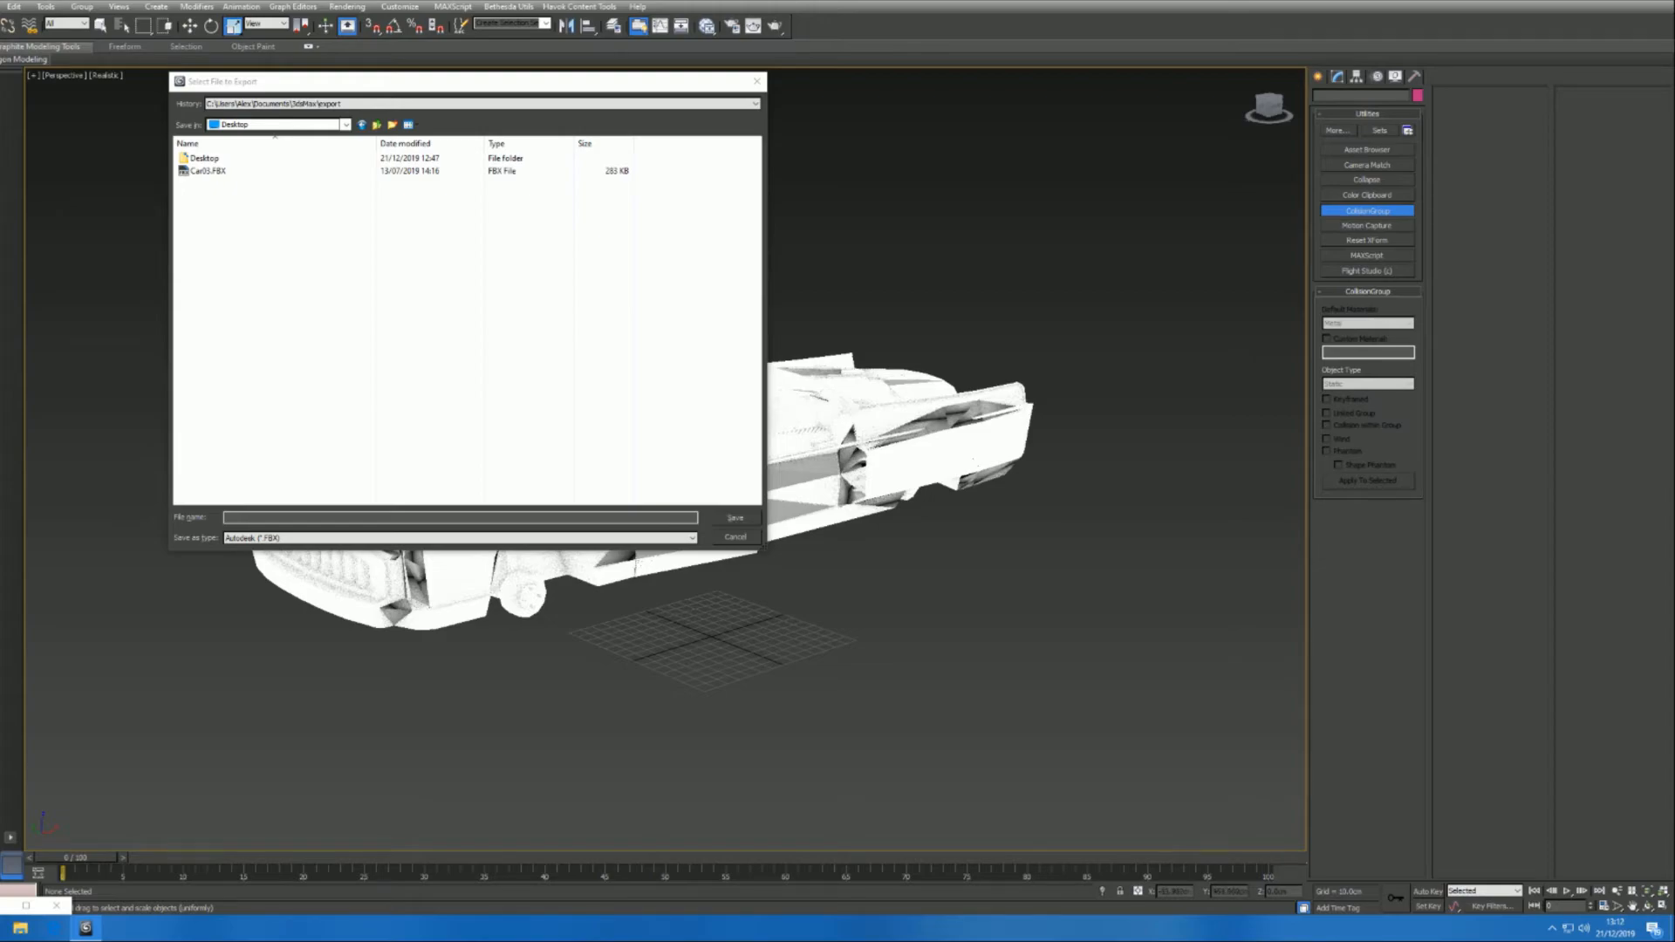
click(460, 518)
text(C:\Program Files (x86)\Steam\steamapps\common\Fallout 4\Data)
key(Return)
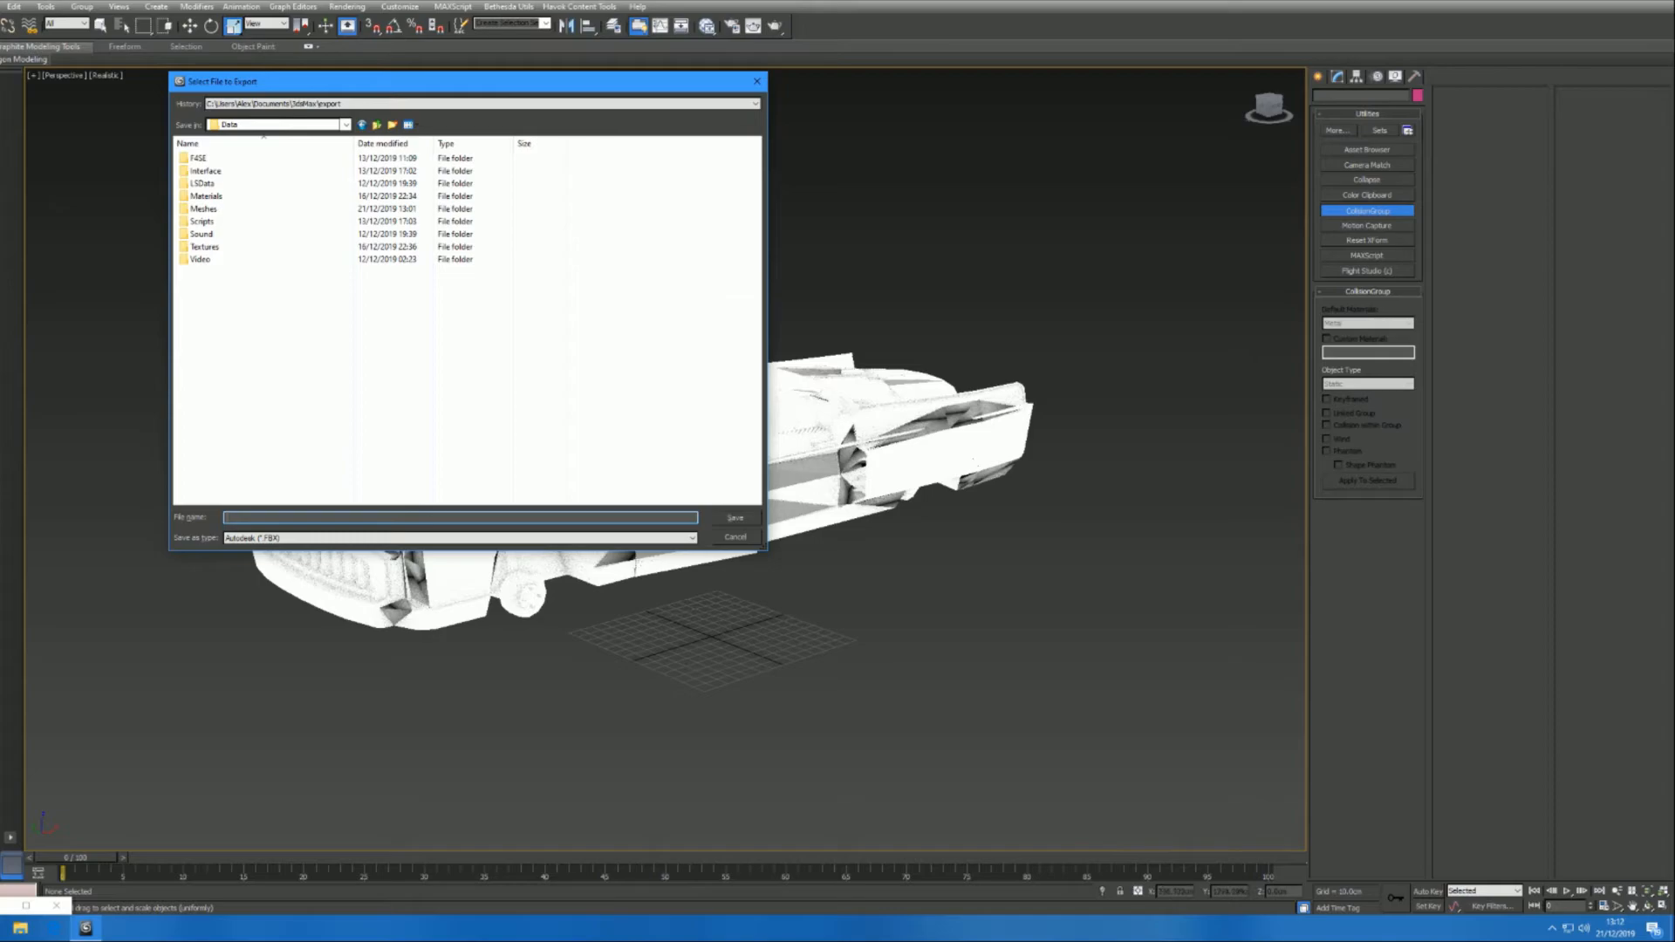
double_click(203, 209)
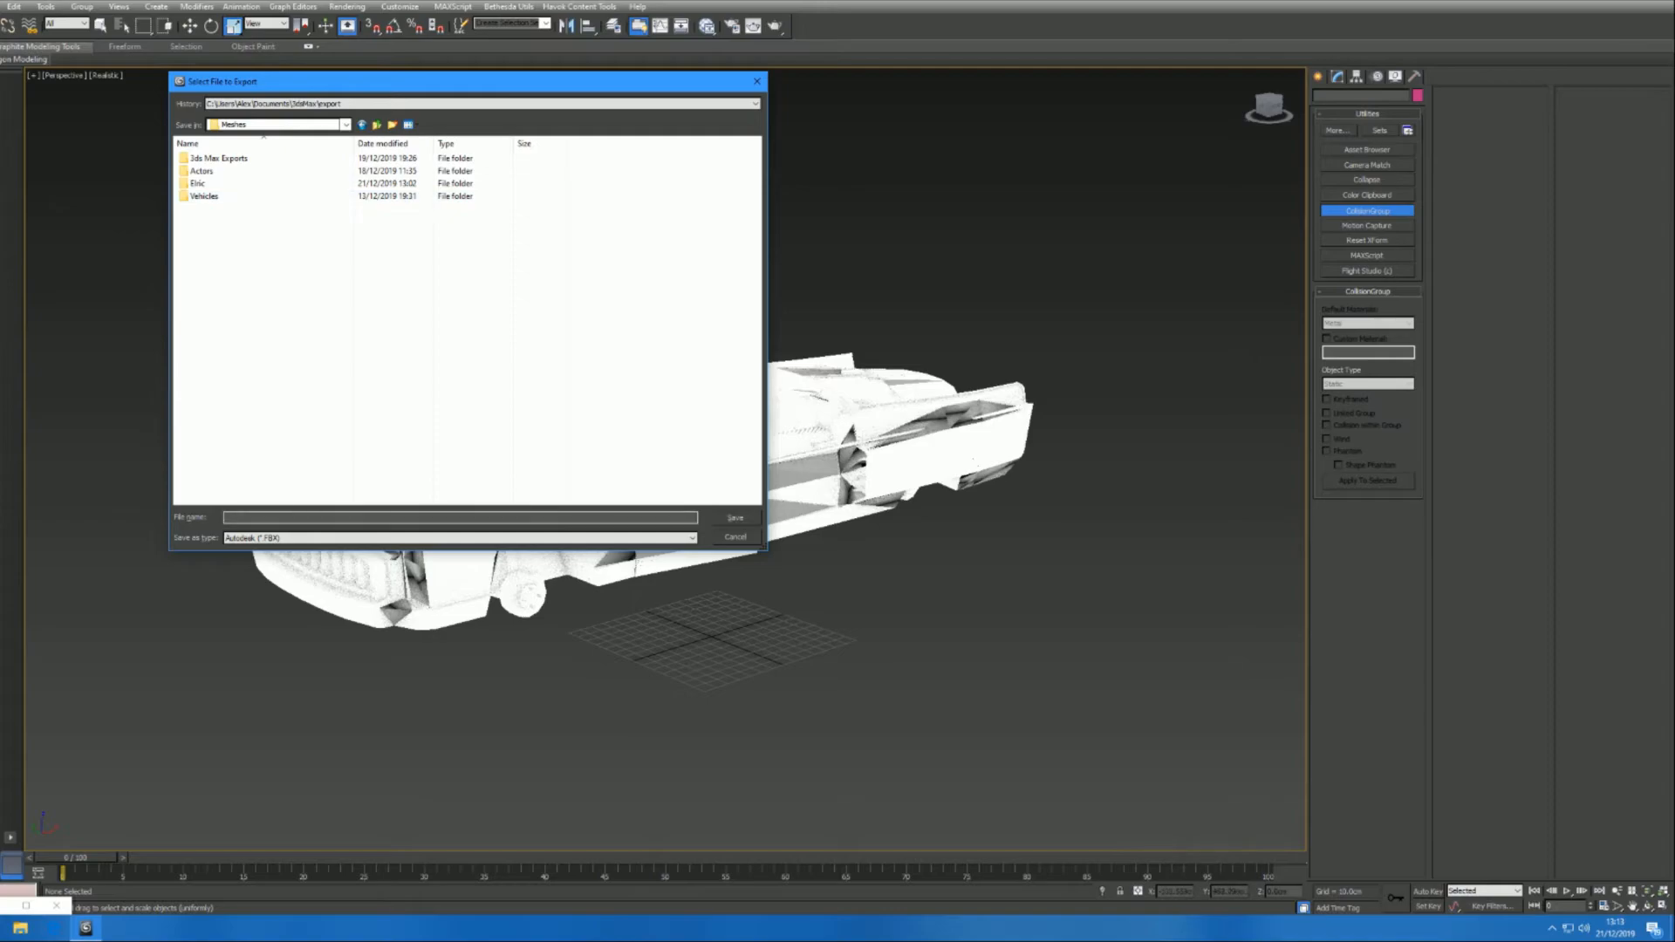
- Save the export as Corvega.nif using the Gamebryo file type
click(461, 538)
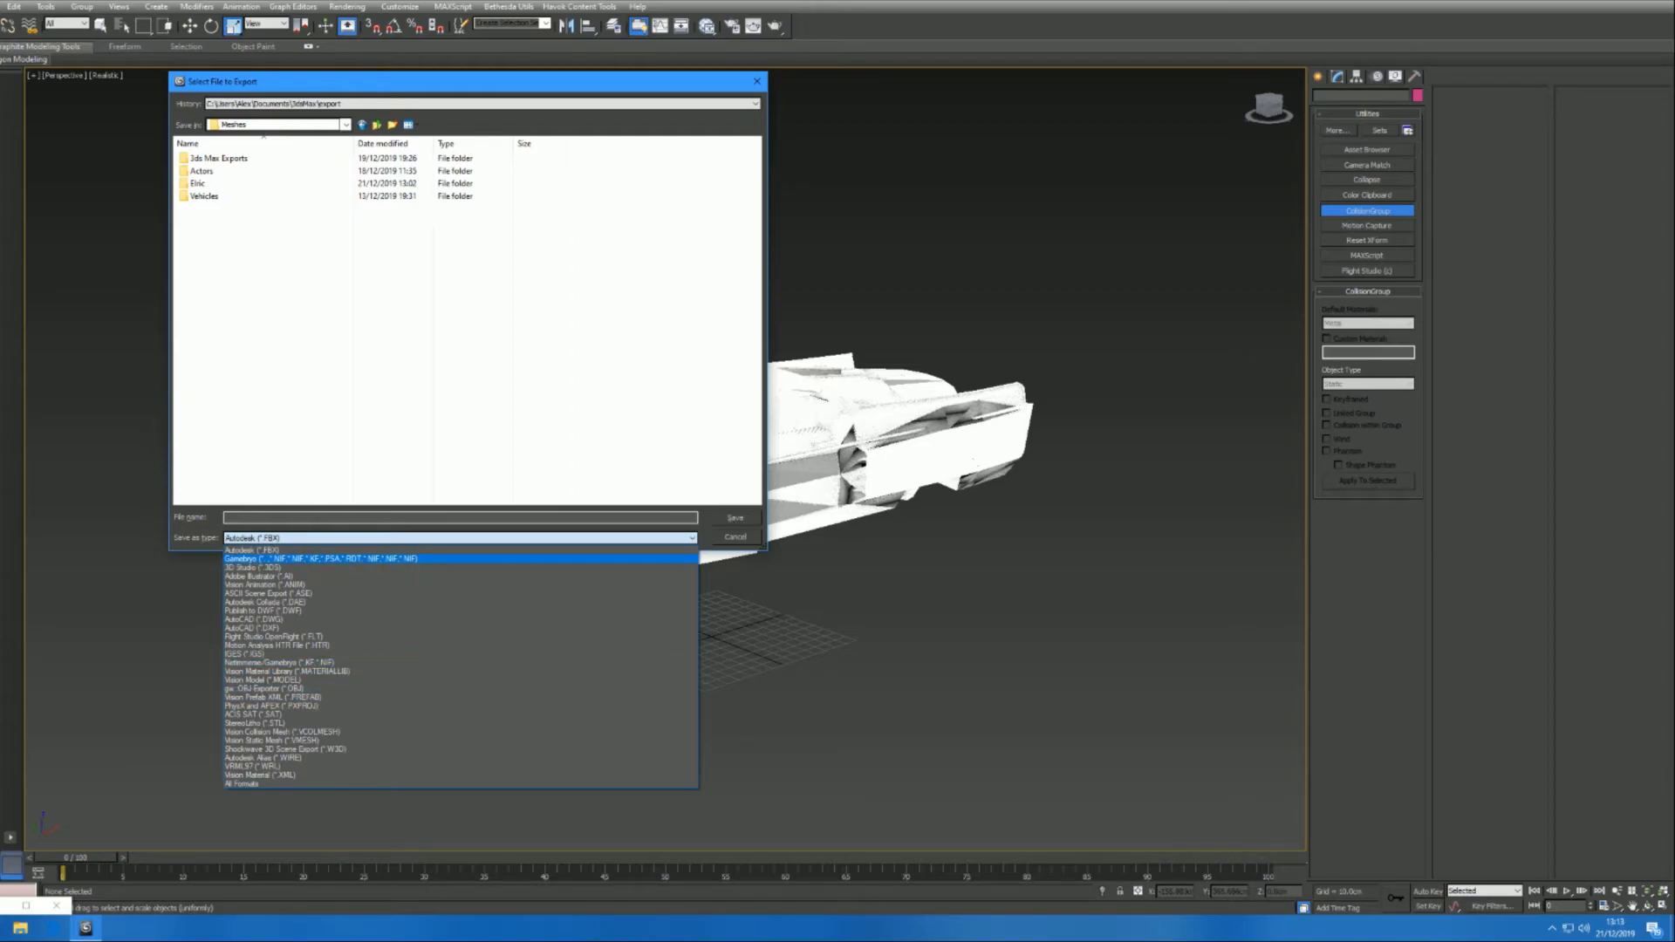
click(320, 558)
click(211, 210)
key(Delete)
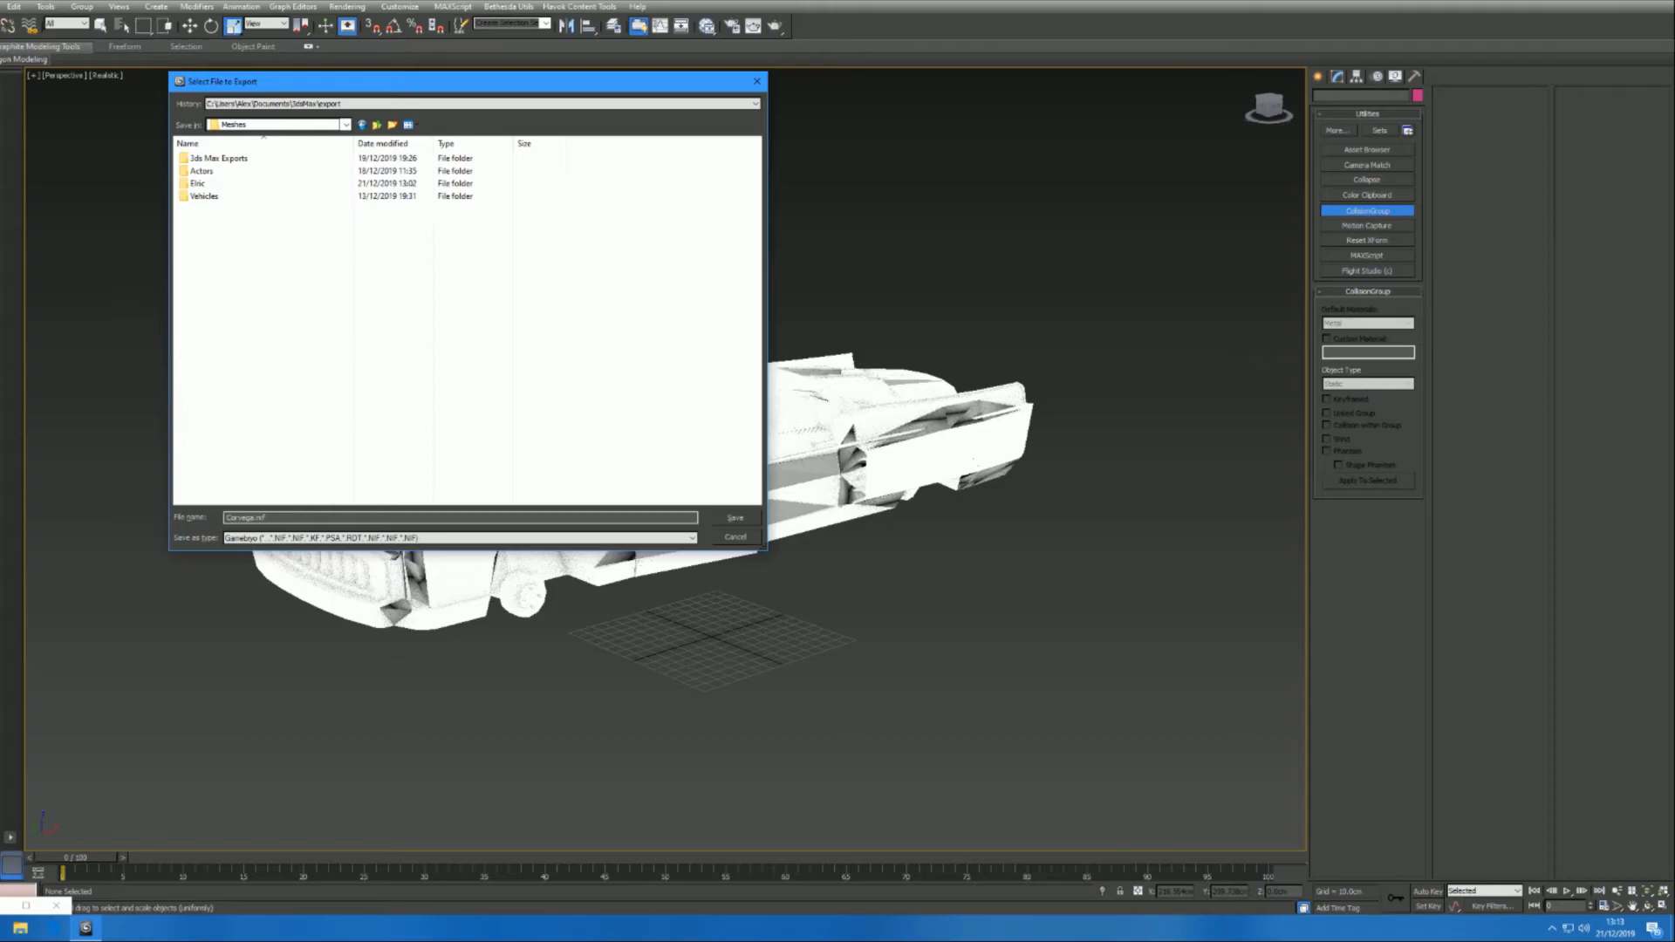
click(735, 517)
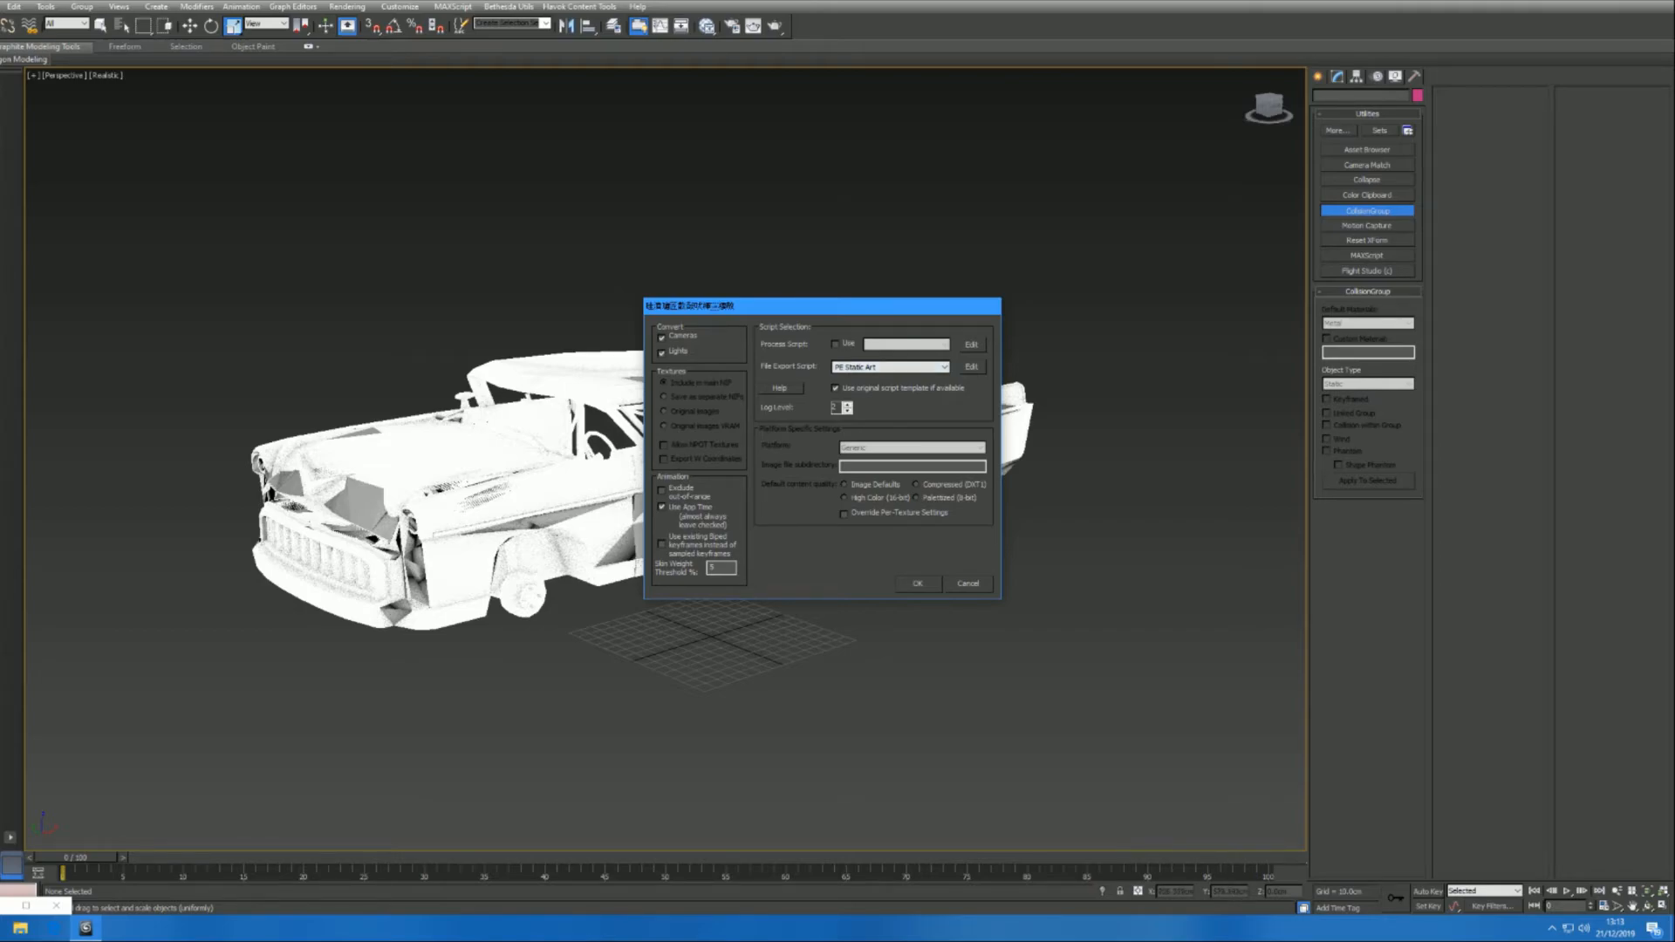
- Choose PE Static Art as the file export script and run the export
click(942, 367)
scroll(886, 502, up, 1)
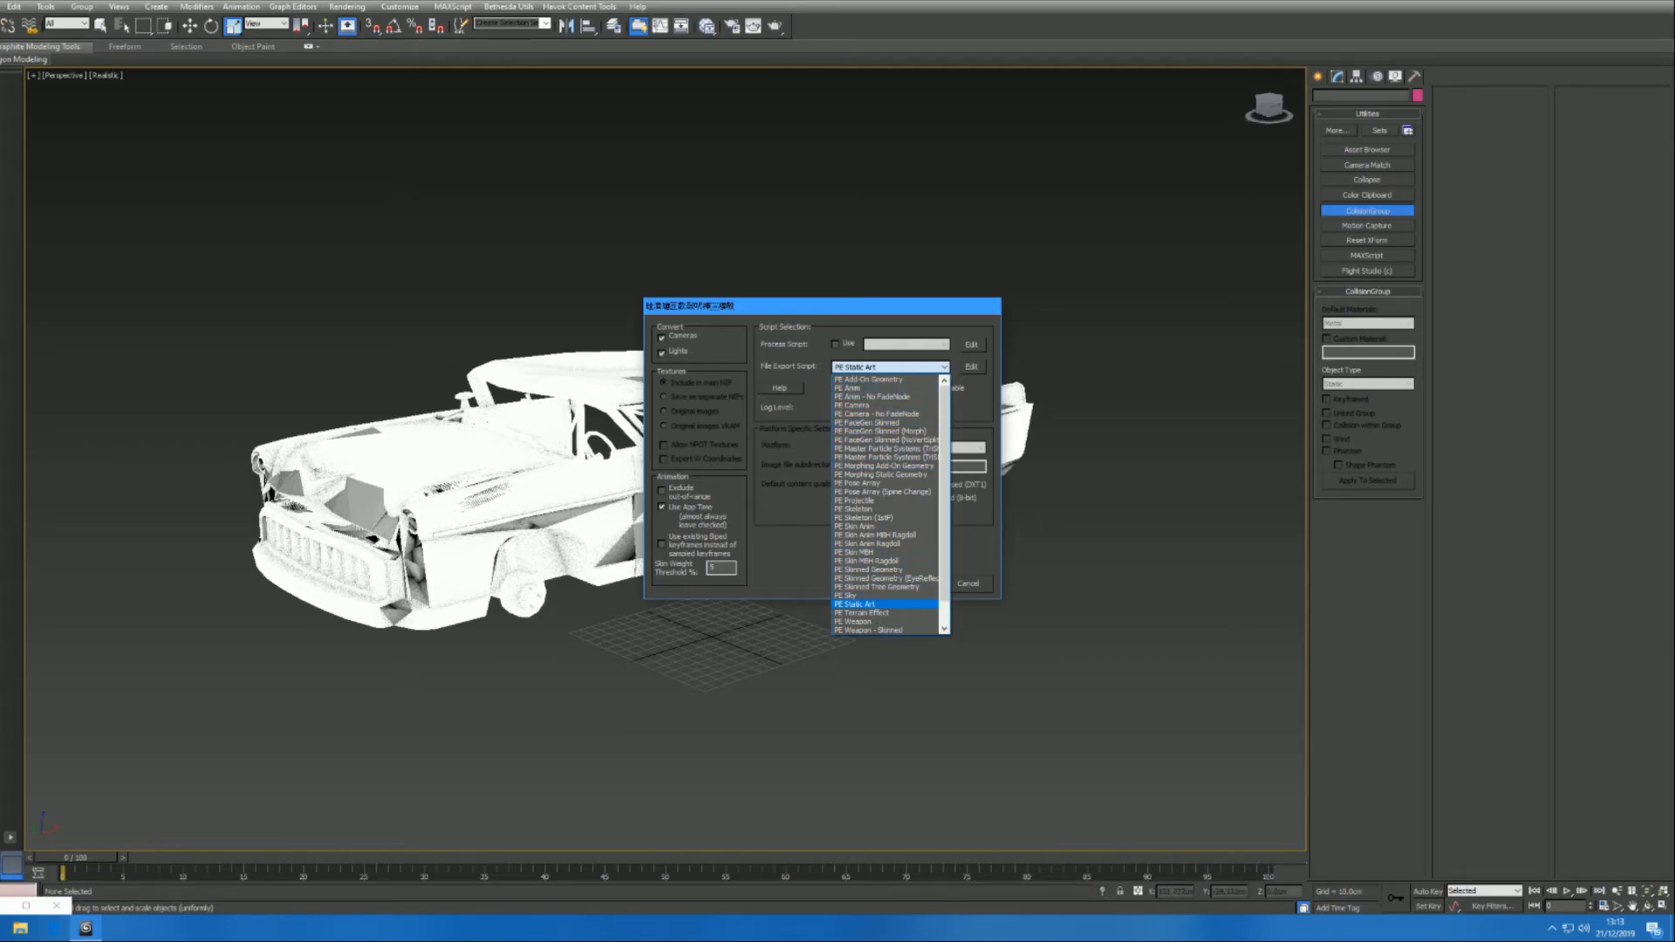
click(859, 604)
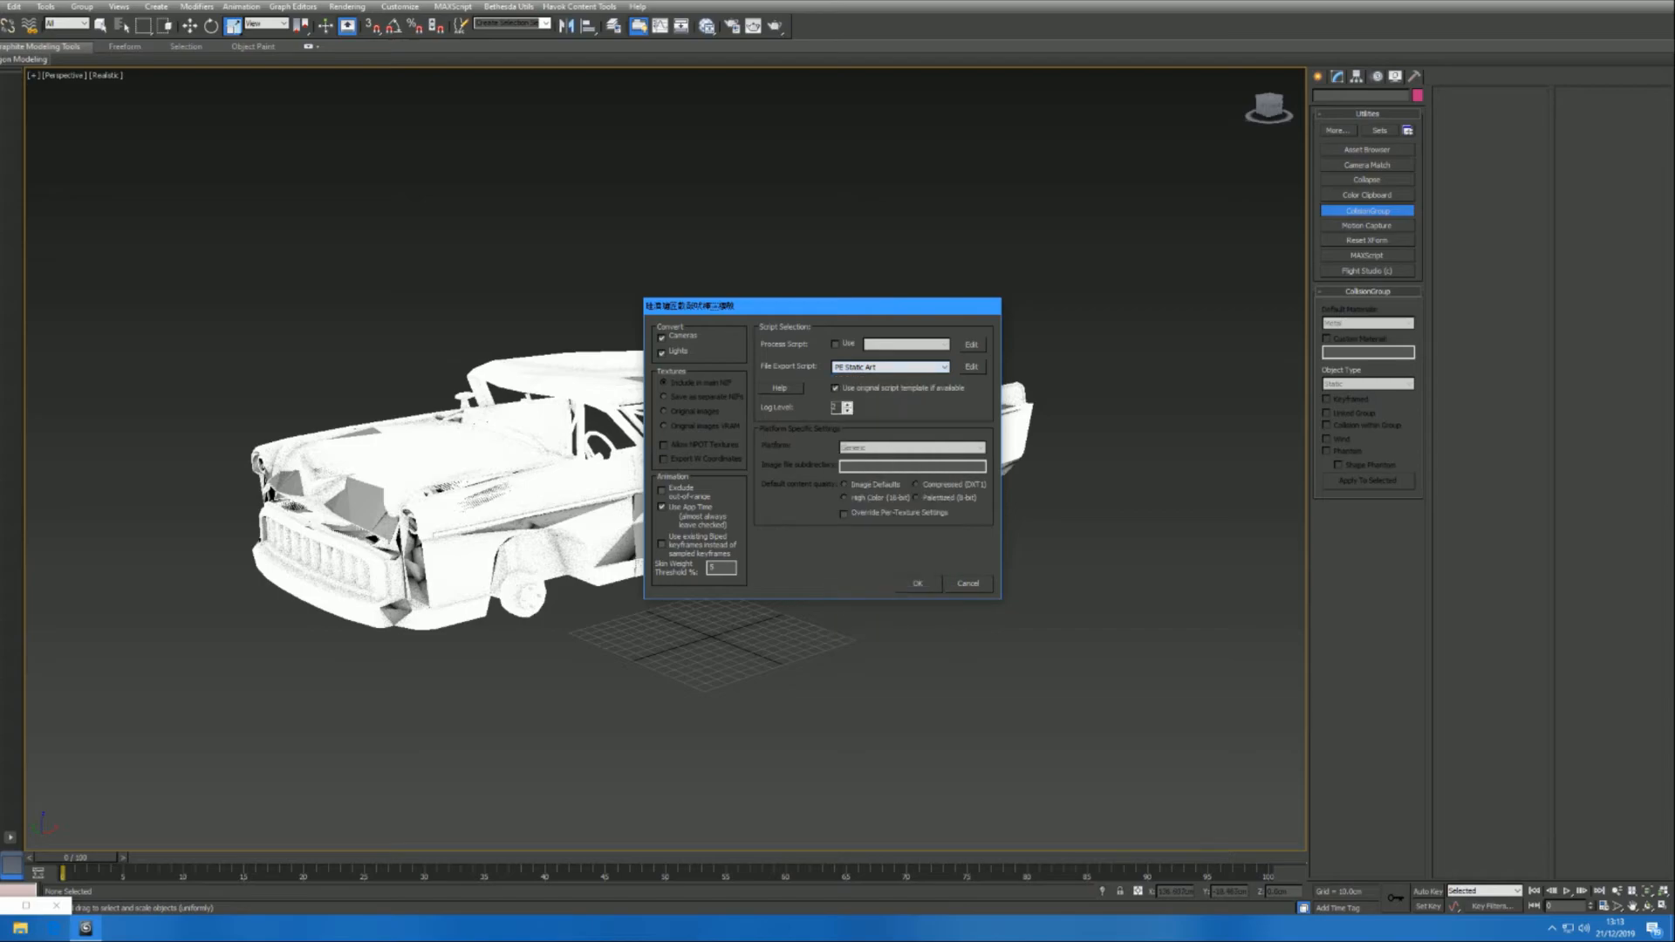
click(918, 584)
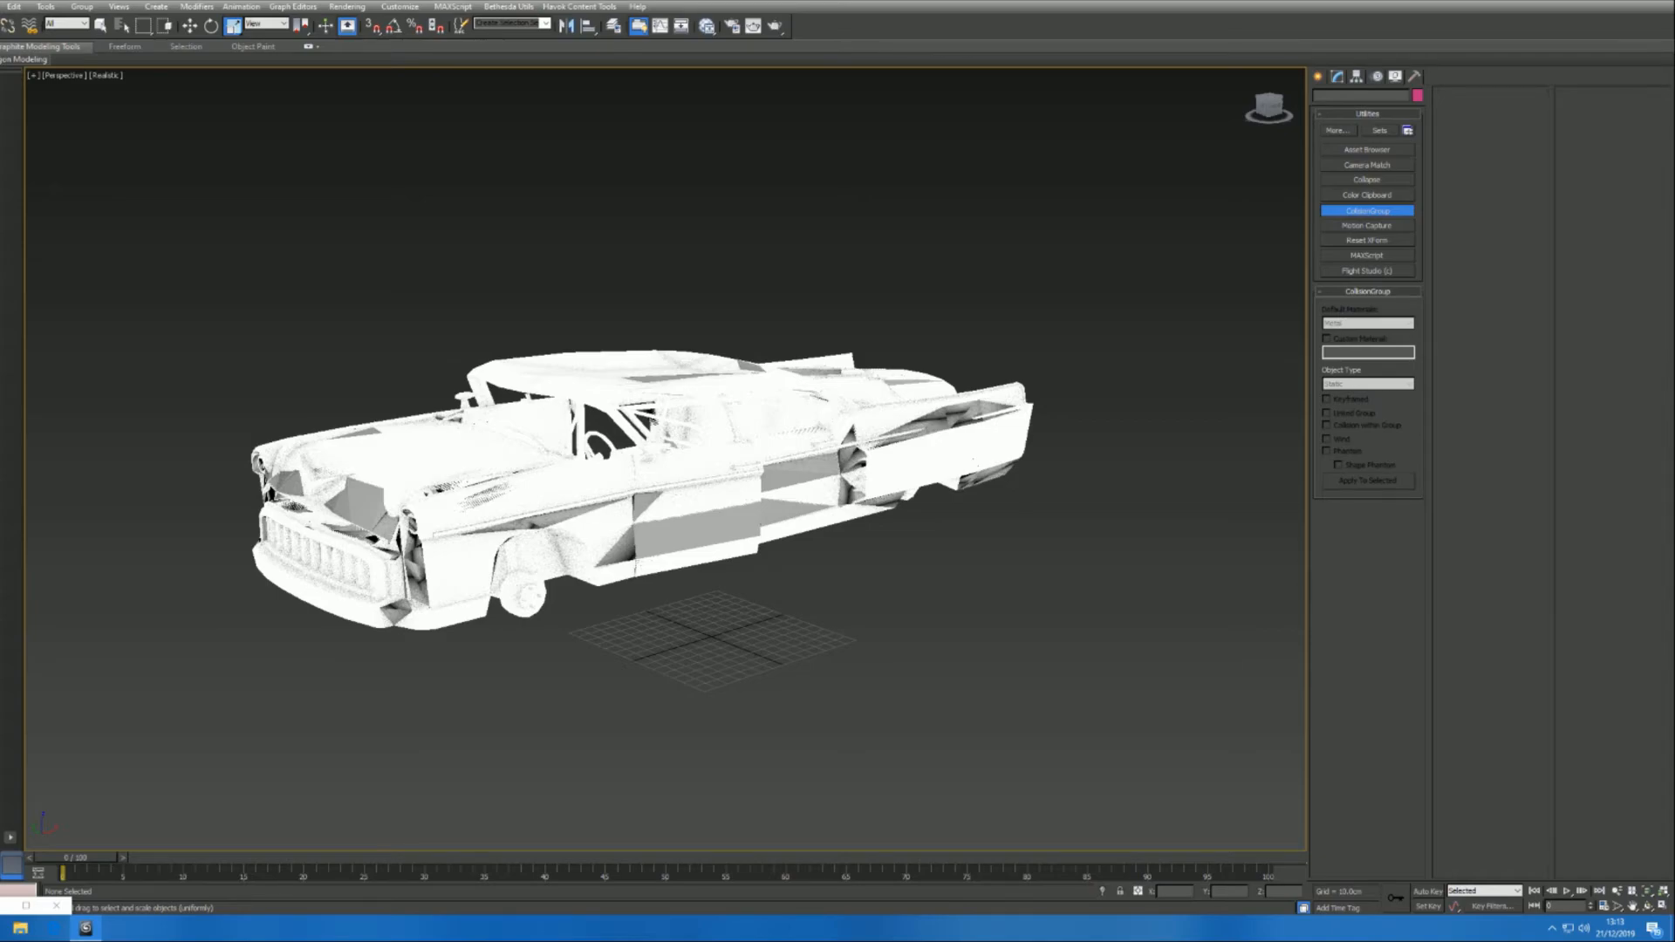
- Open the exported Corvega.nif from the Meshes folder in NifSkope and inspect the car and its node hierarchy
click(20, 929)
drag(240, 245, 787, 124)
click(678, 318)
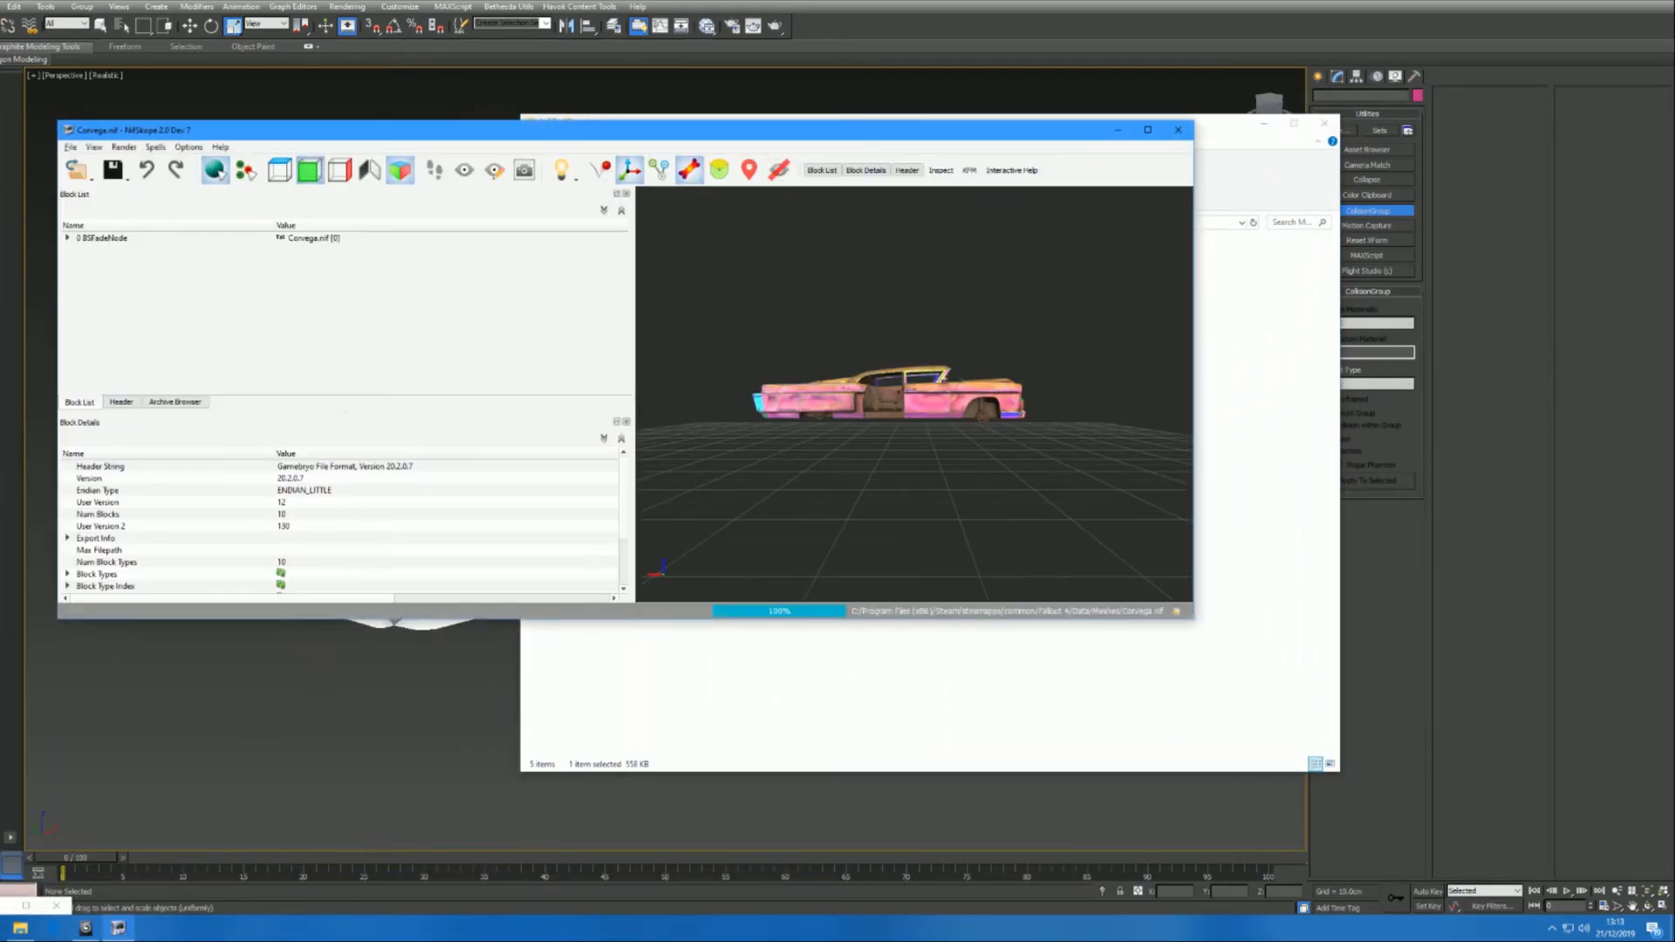
drag(785, 367, 960, 410)
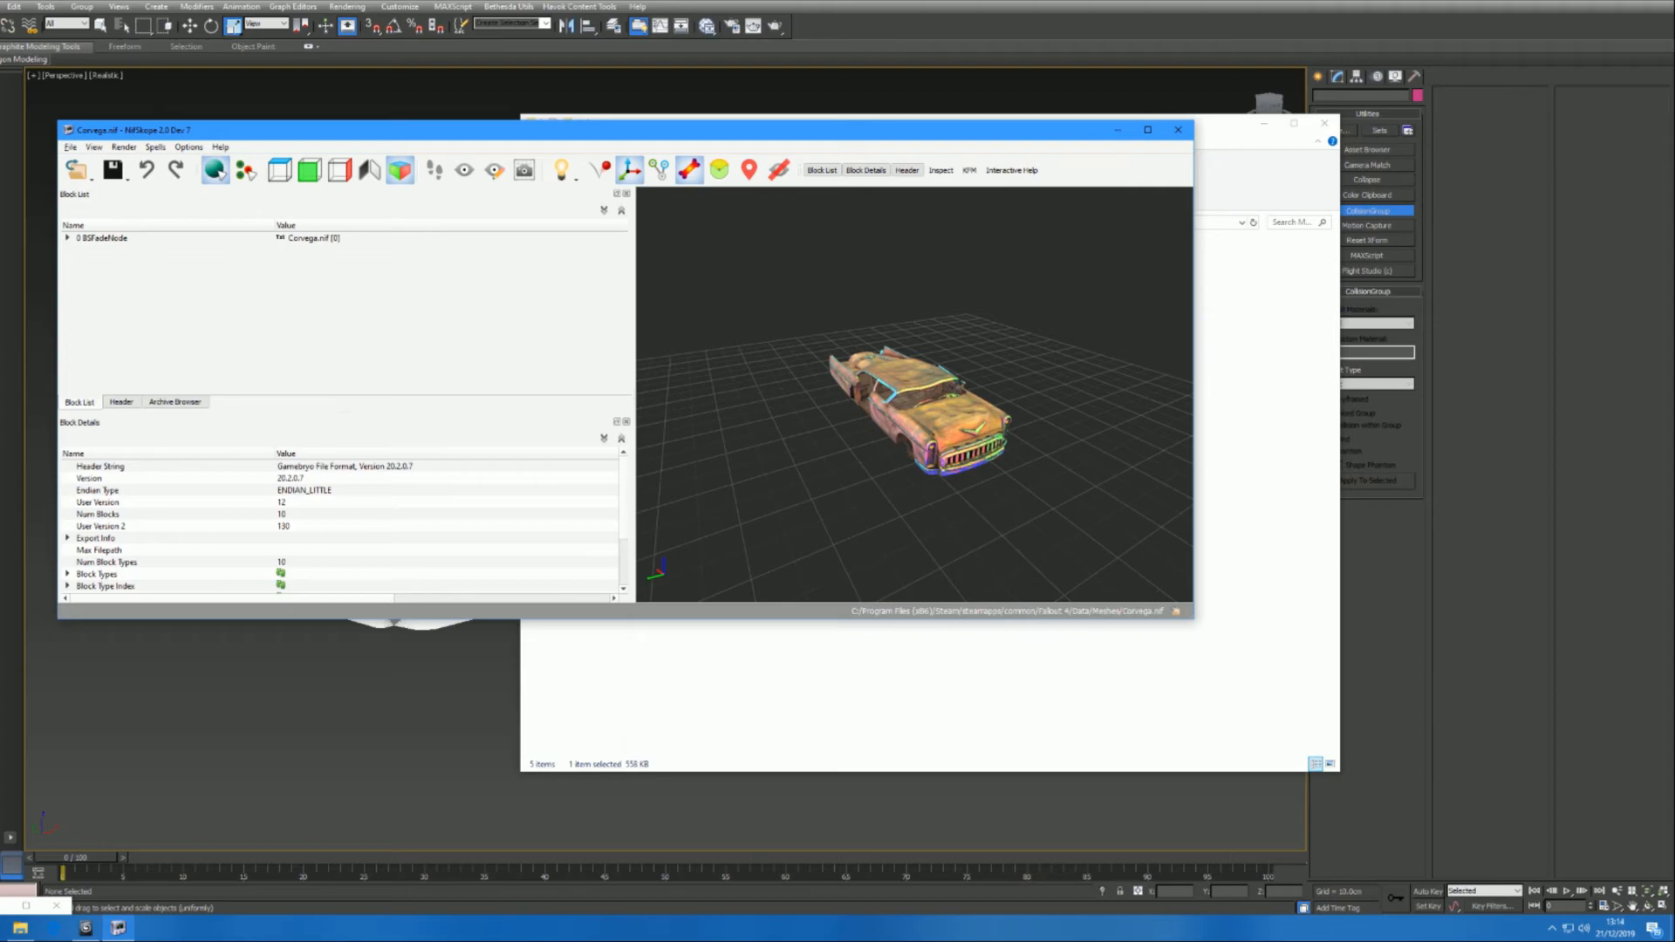
click(67, 238)
click(80, 262)
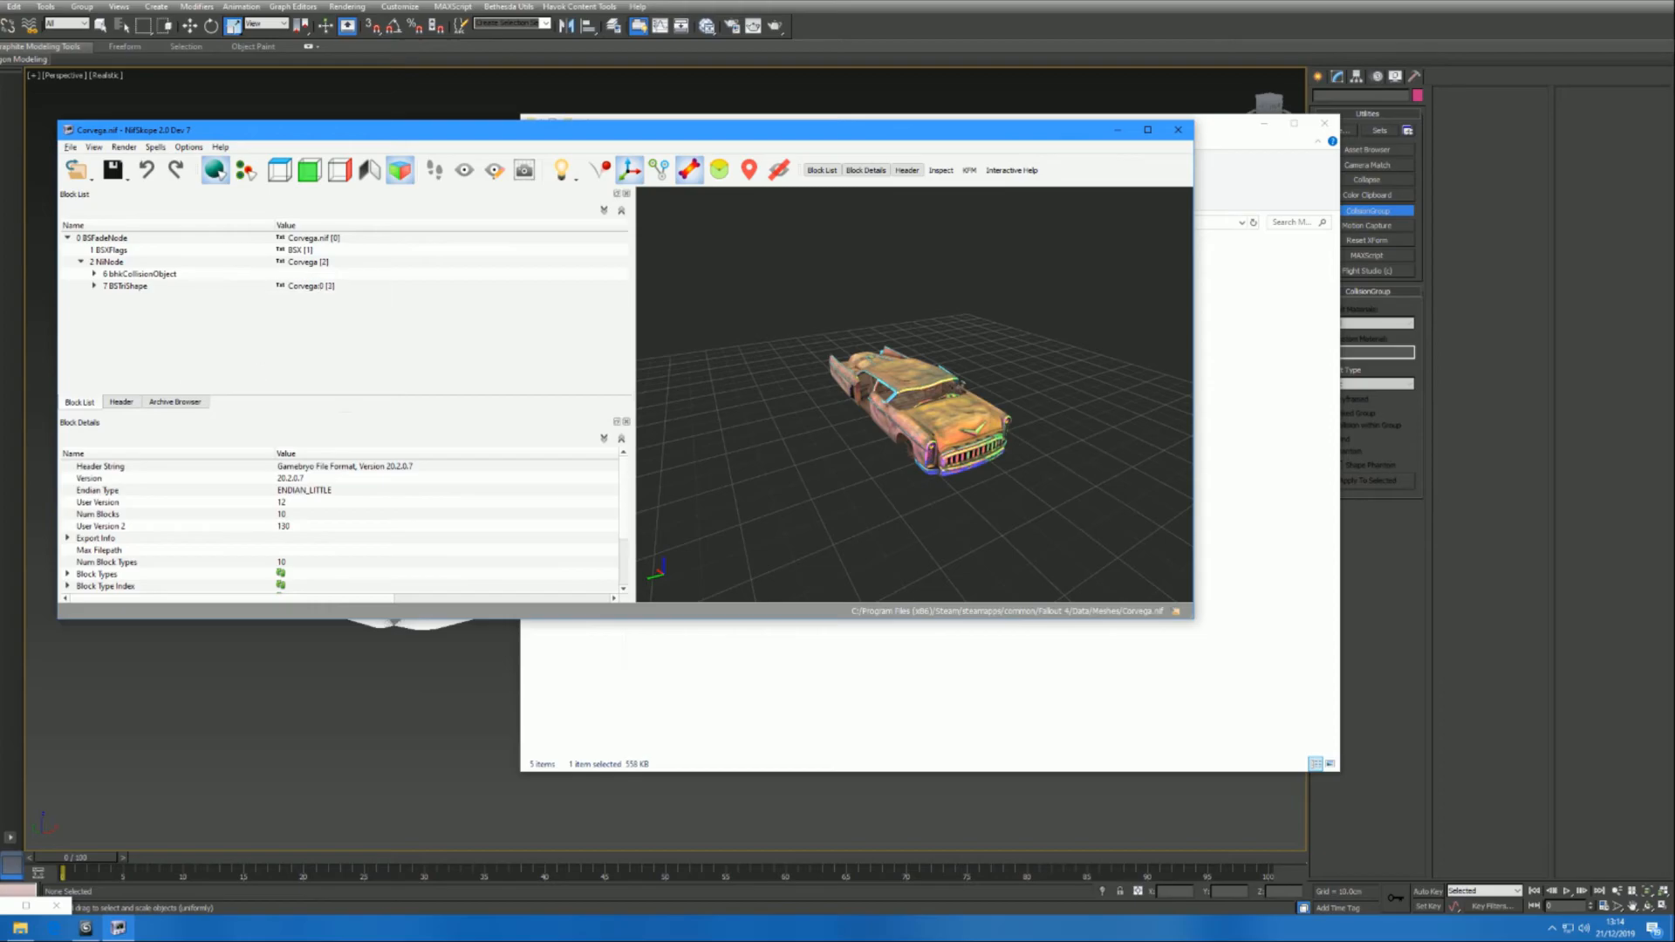
- Close NifSkope and delete the old Corvega file from the Elric folder inside Meshes
click(1178, 129)
key(Up)
key(Up)
key(Return)
click(673, 261)
key(Delete)
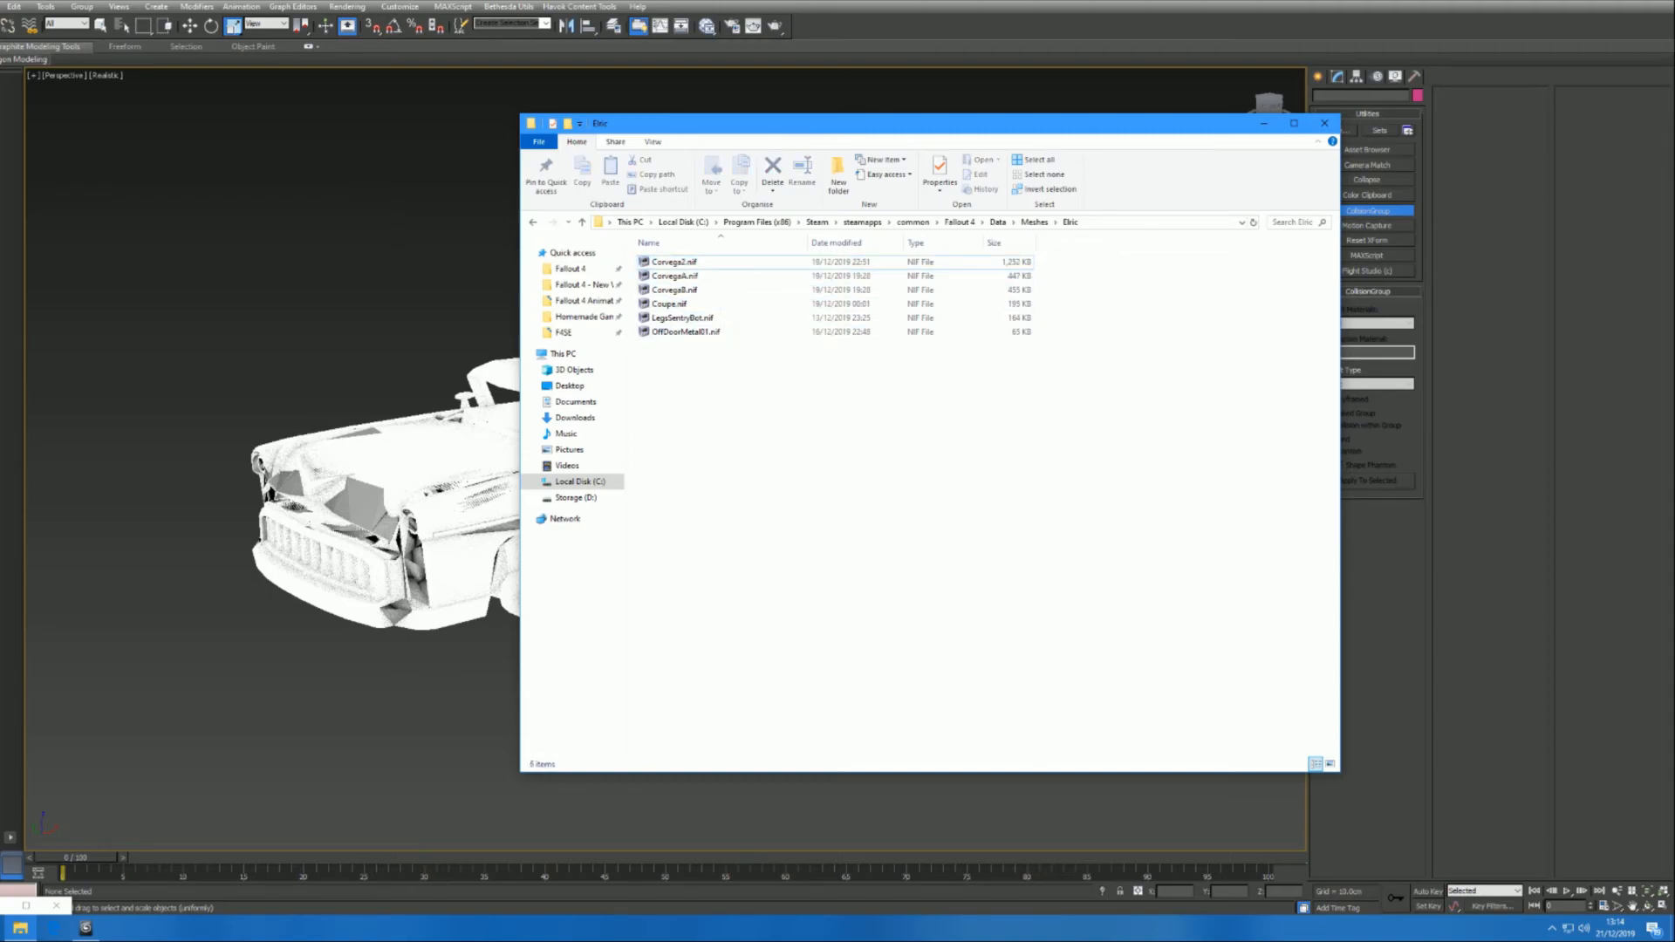
- Launch Elric, check its output directory, and convert Corvega.nif from the Meshes folder
click(1035, 222)
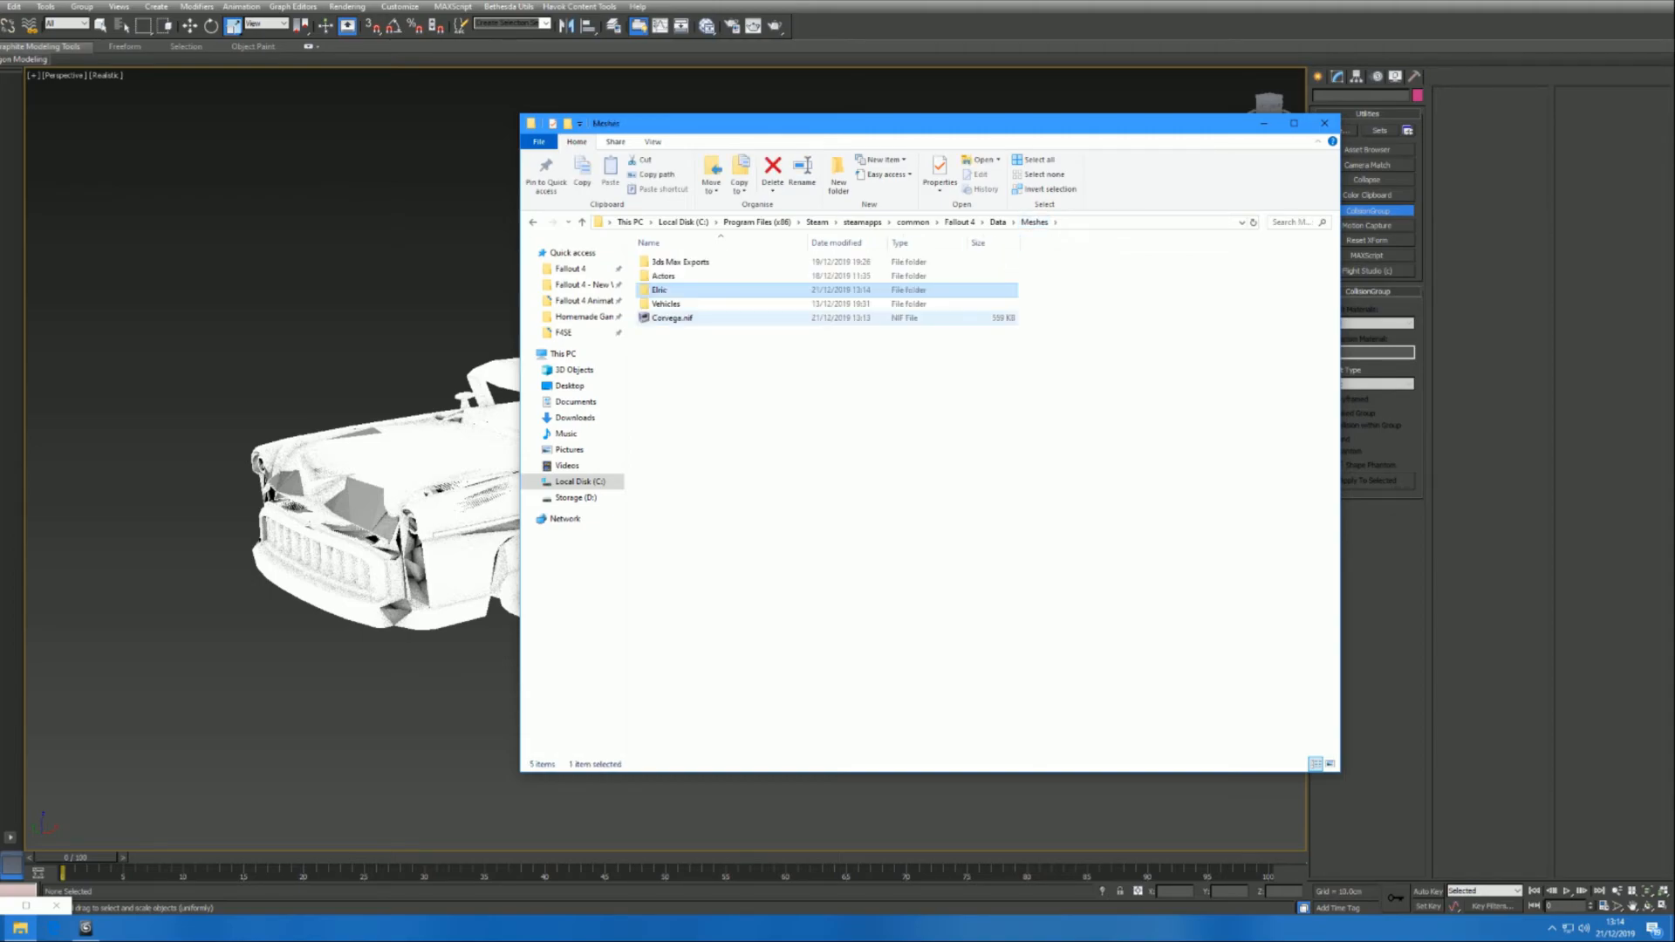
click(673, 318)
click(5, 929)
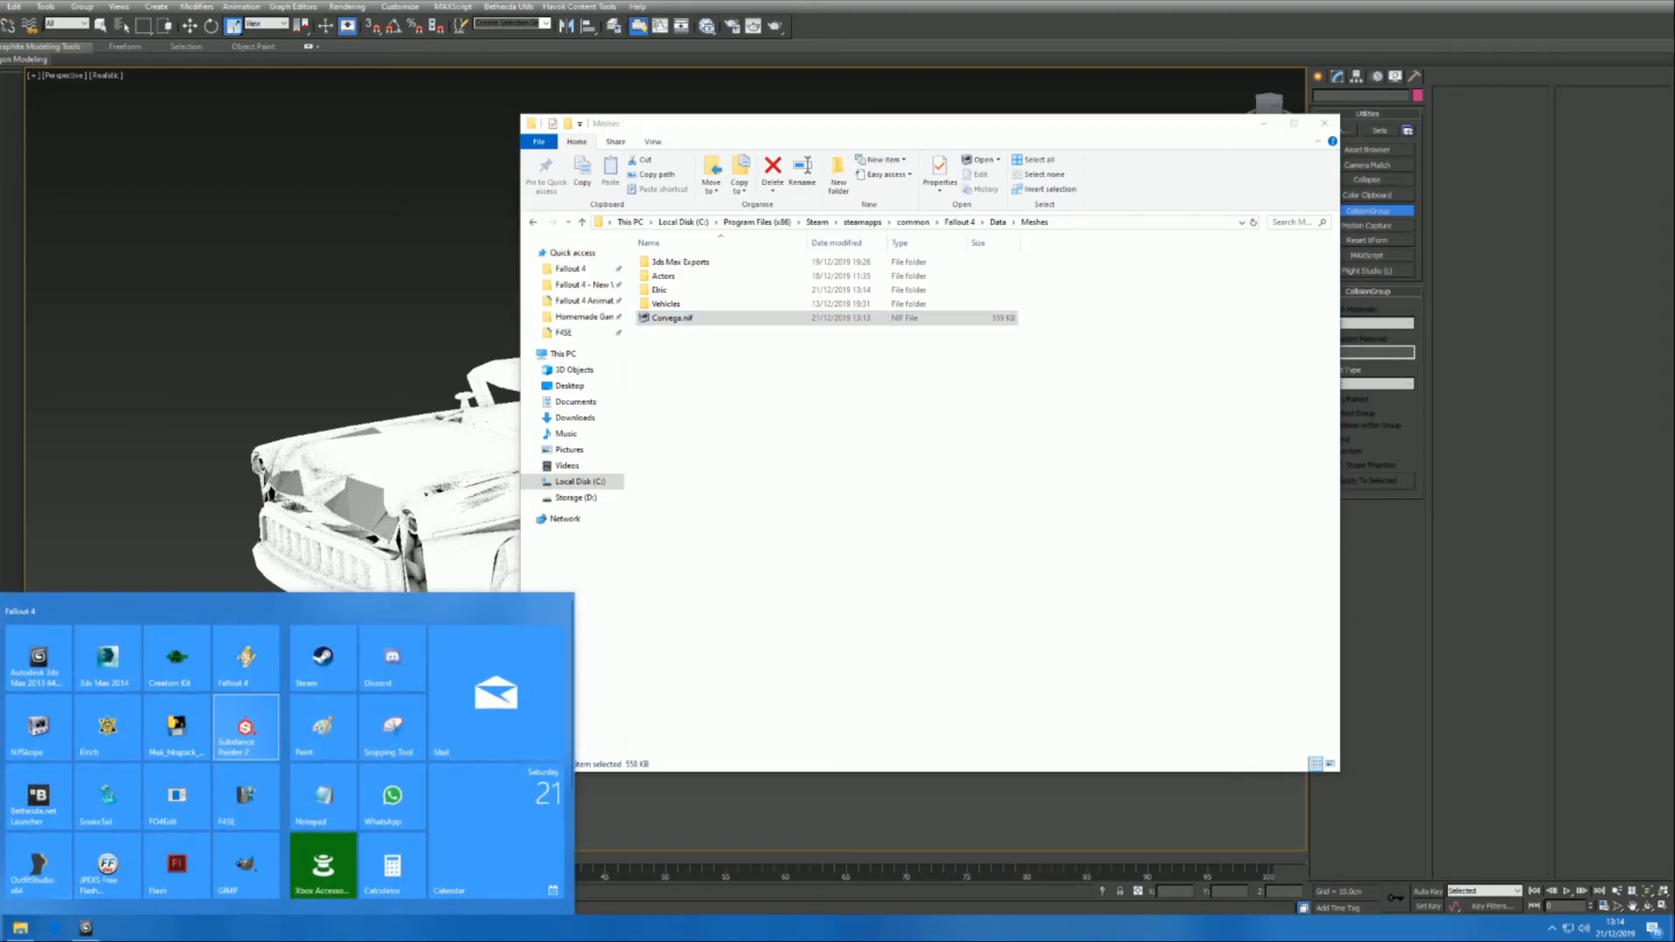
click(106, 727)
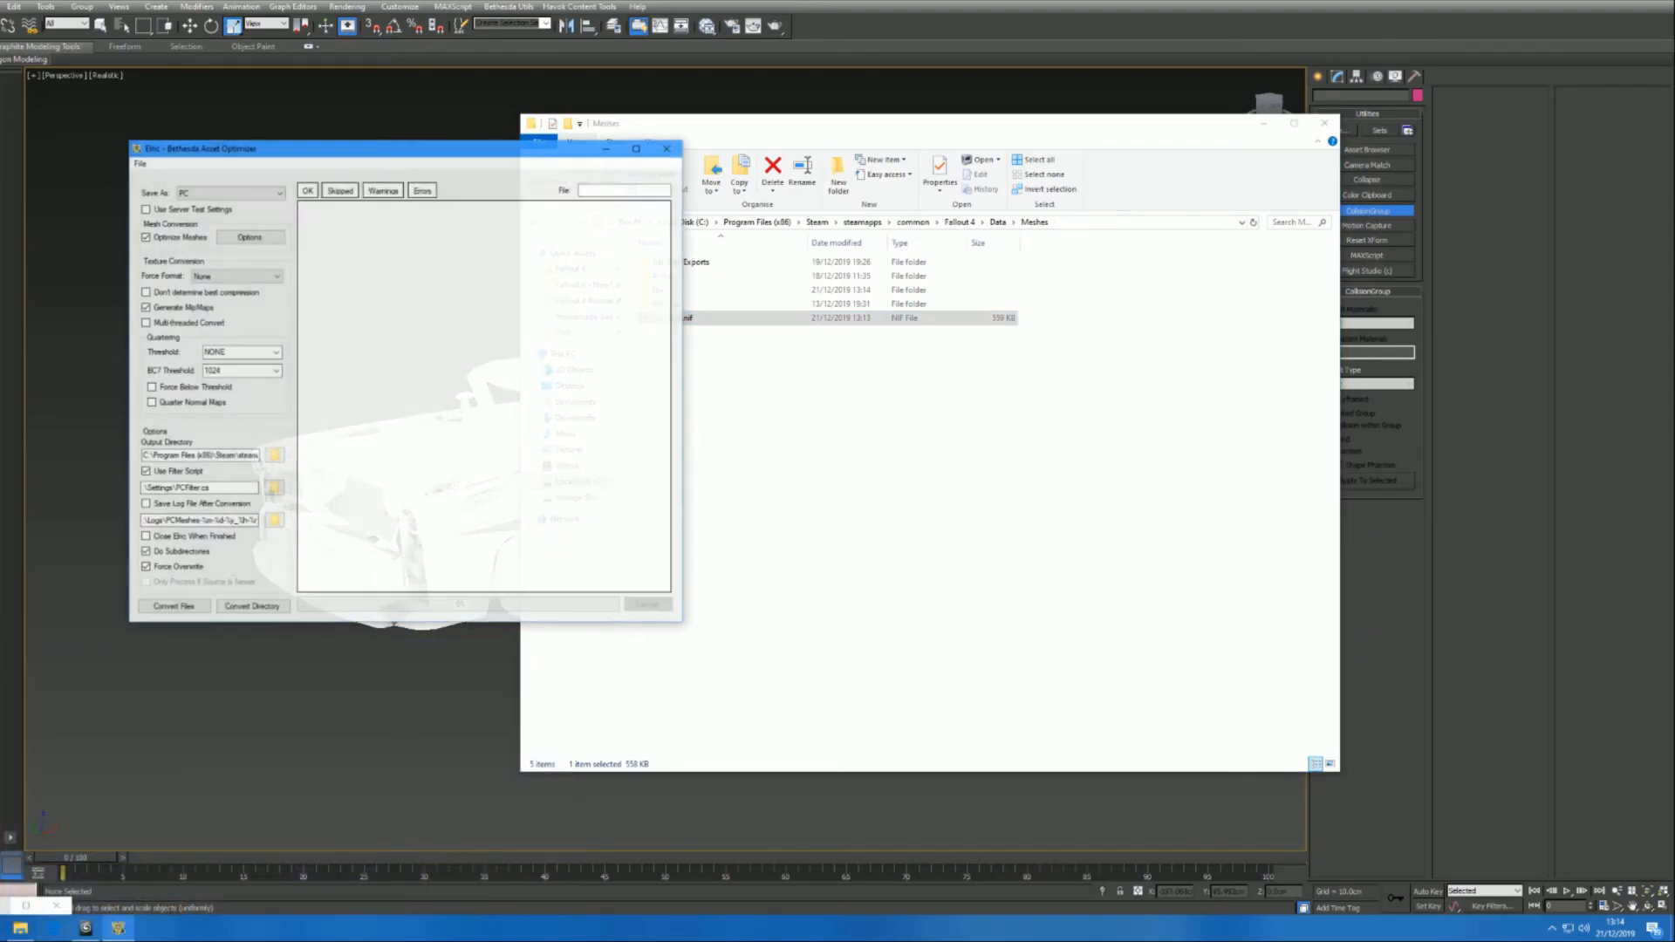
drag(144, 455, 261, 456)
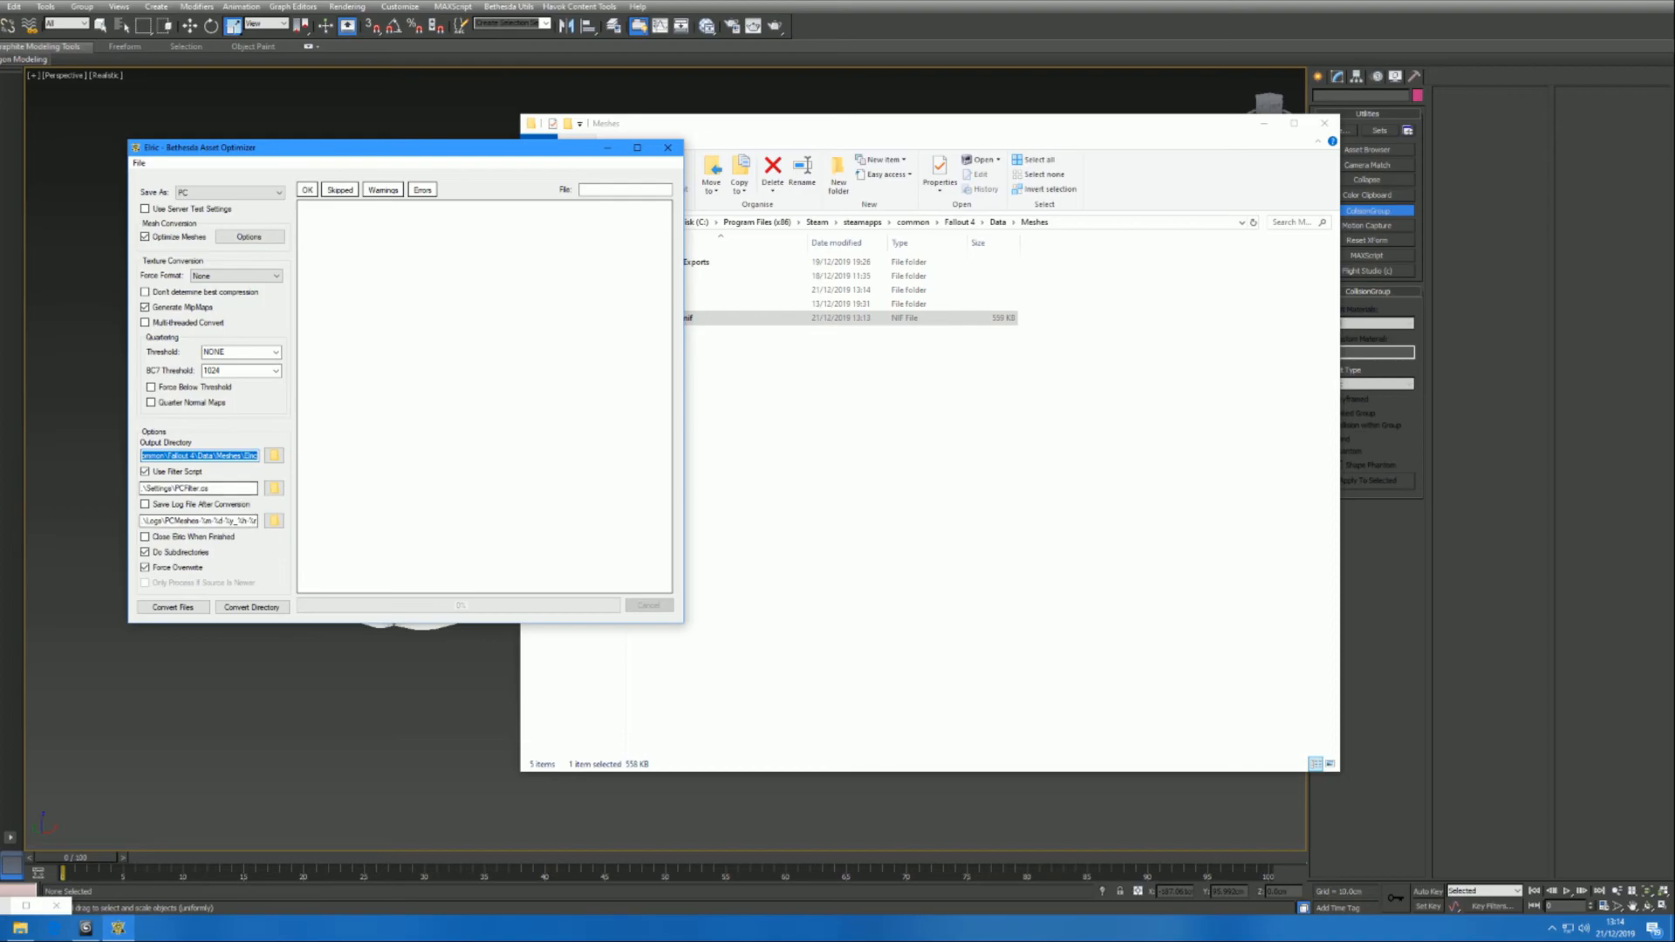
click(172, 607)
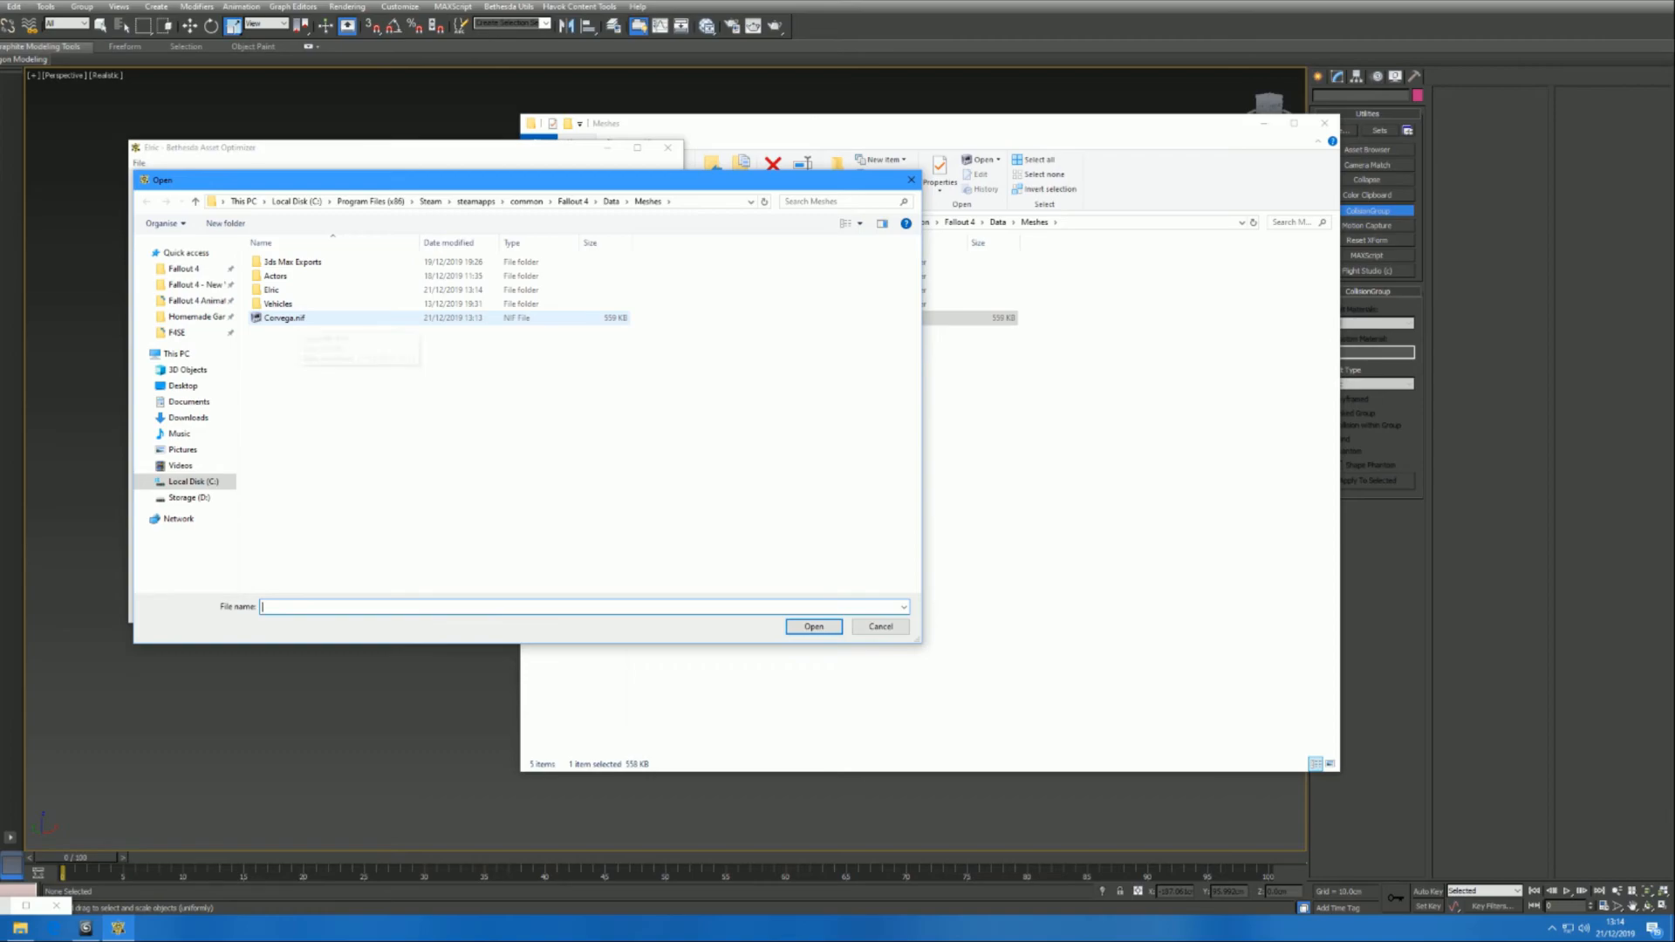
double_click(284, 318)
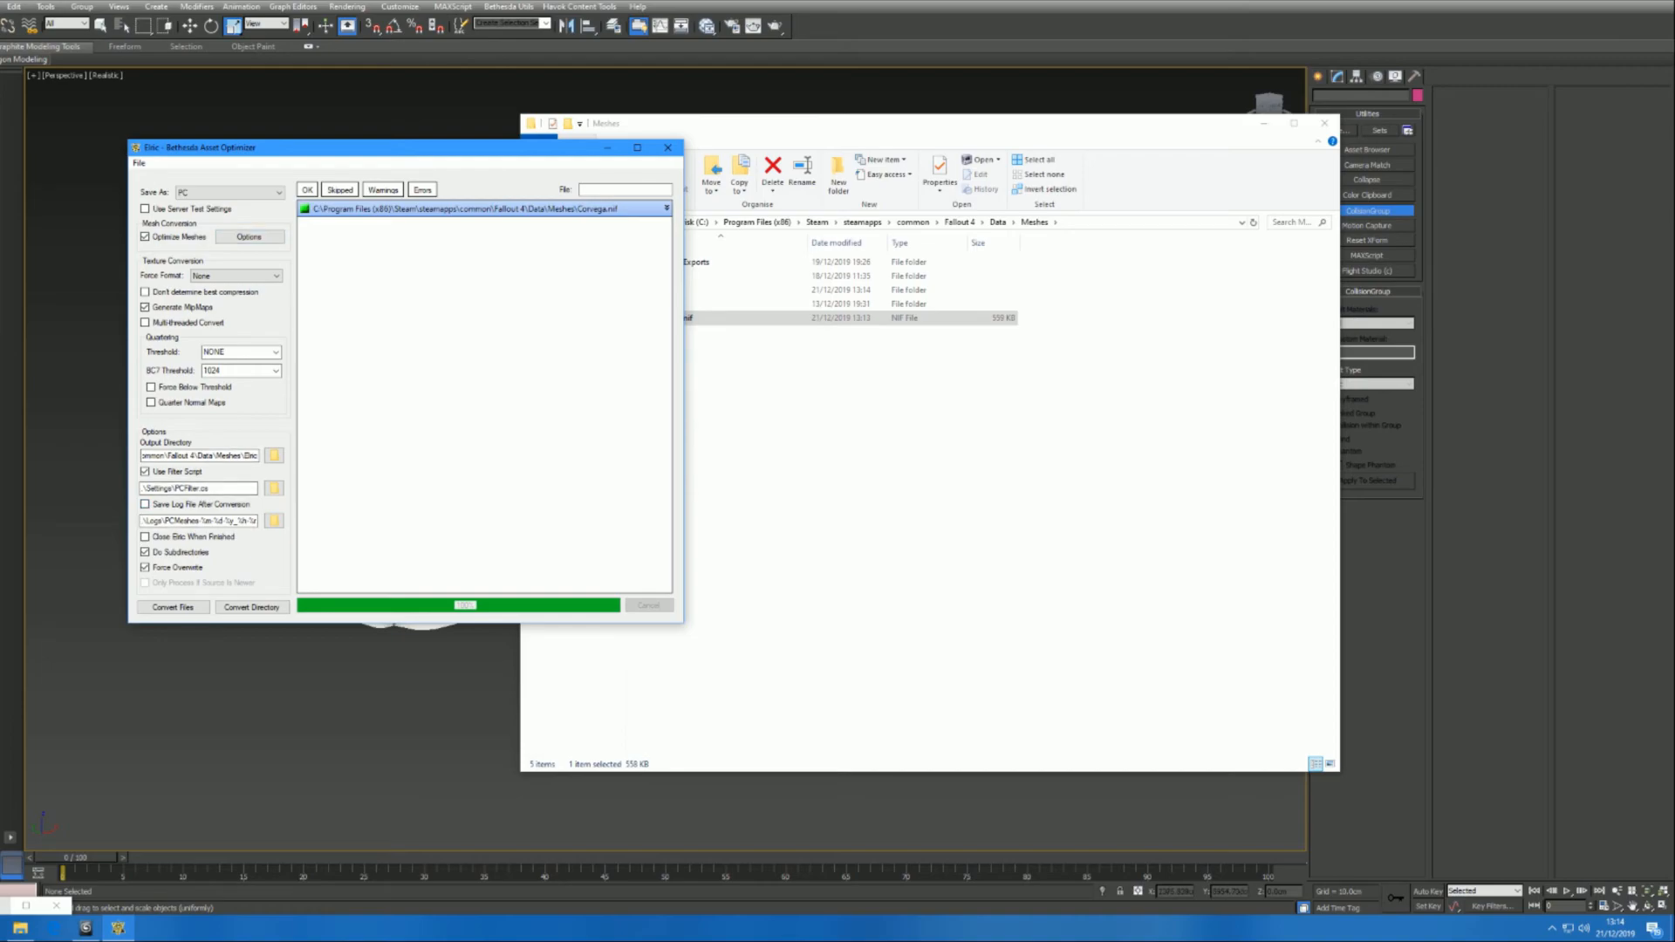
click(140, 163)
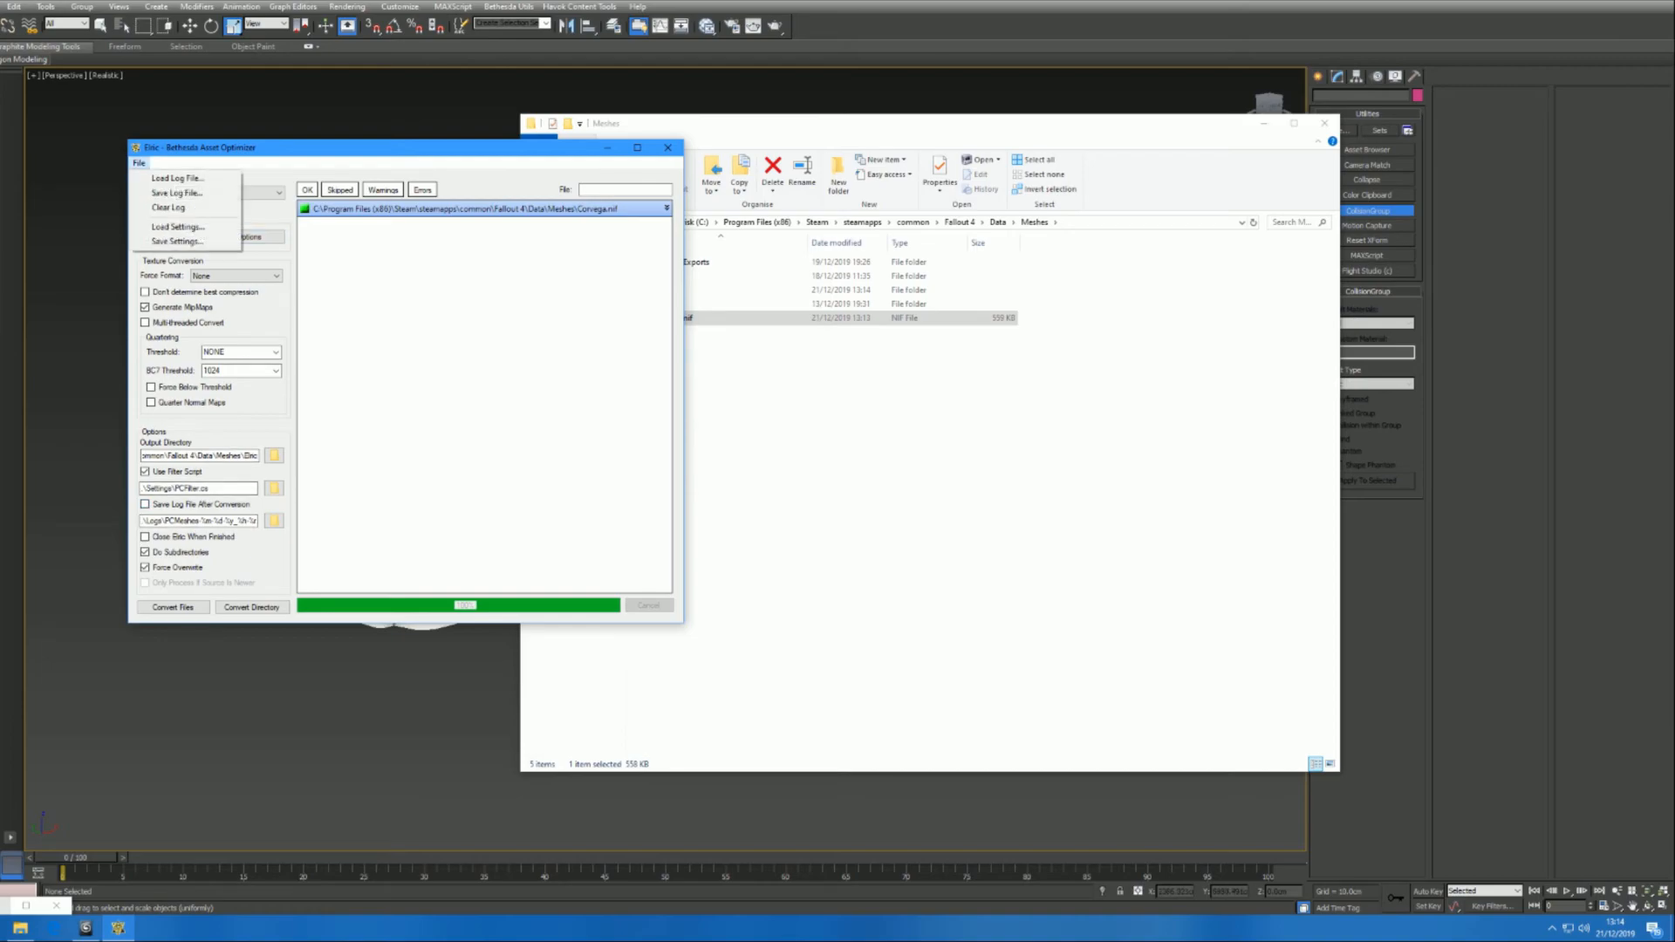
click(139, 163)
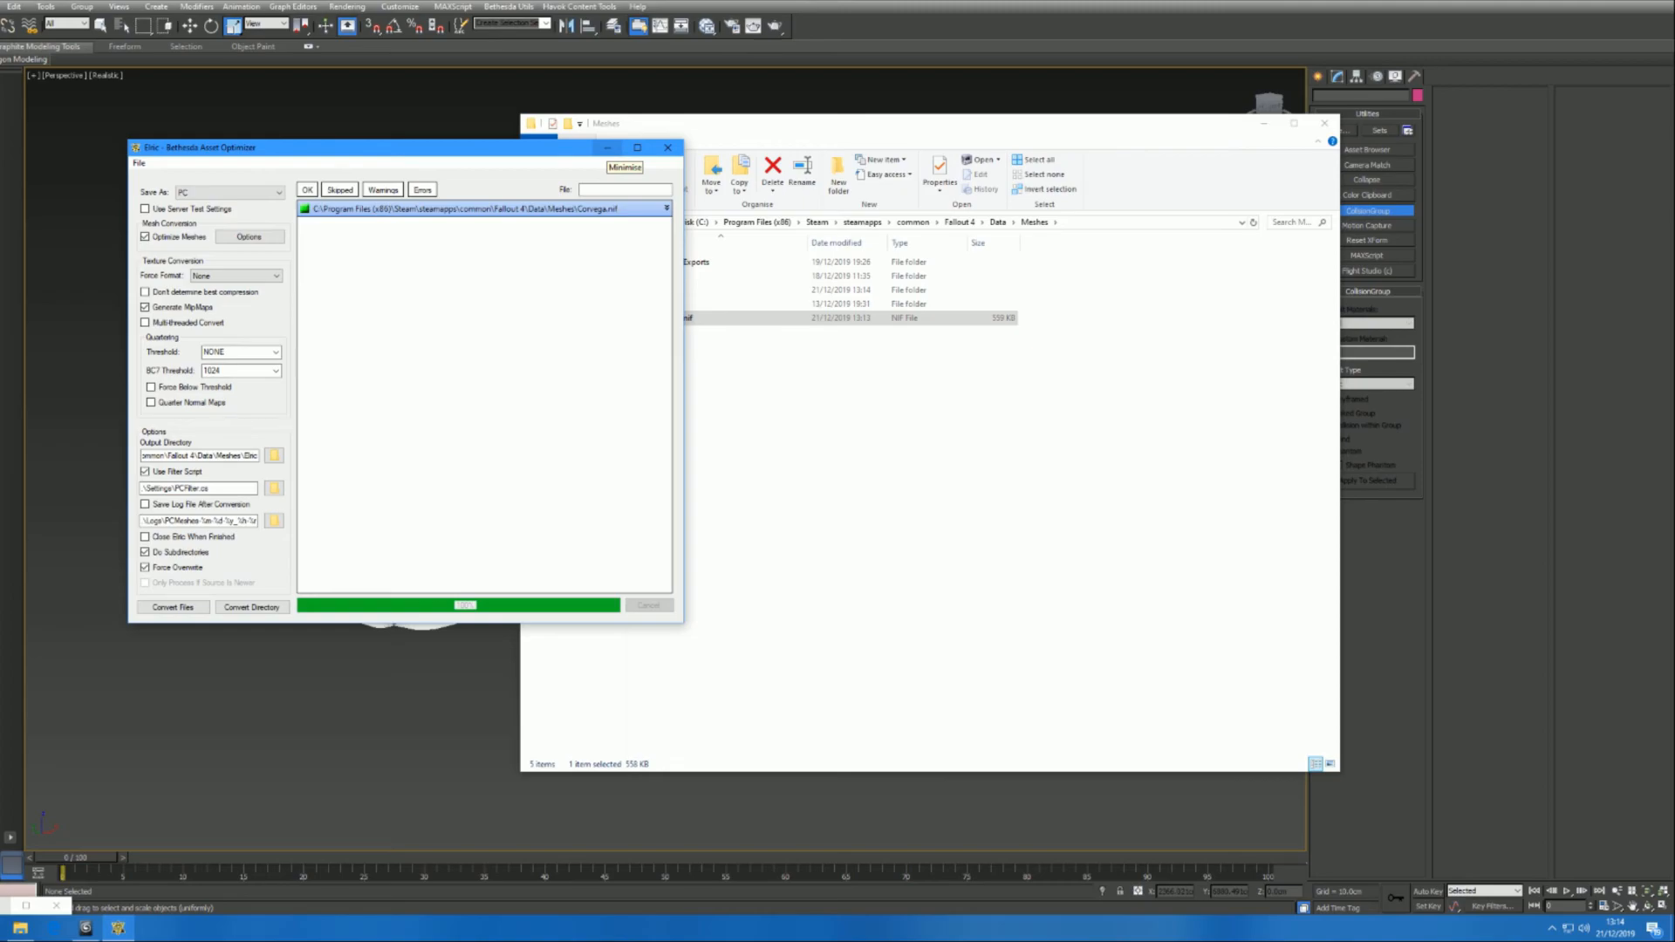
- Minimize Elric, then open the converted Corvega.nif from the Elric folder in NifSkope and look over the car
click(608, 147)
click(811, 472)
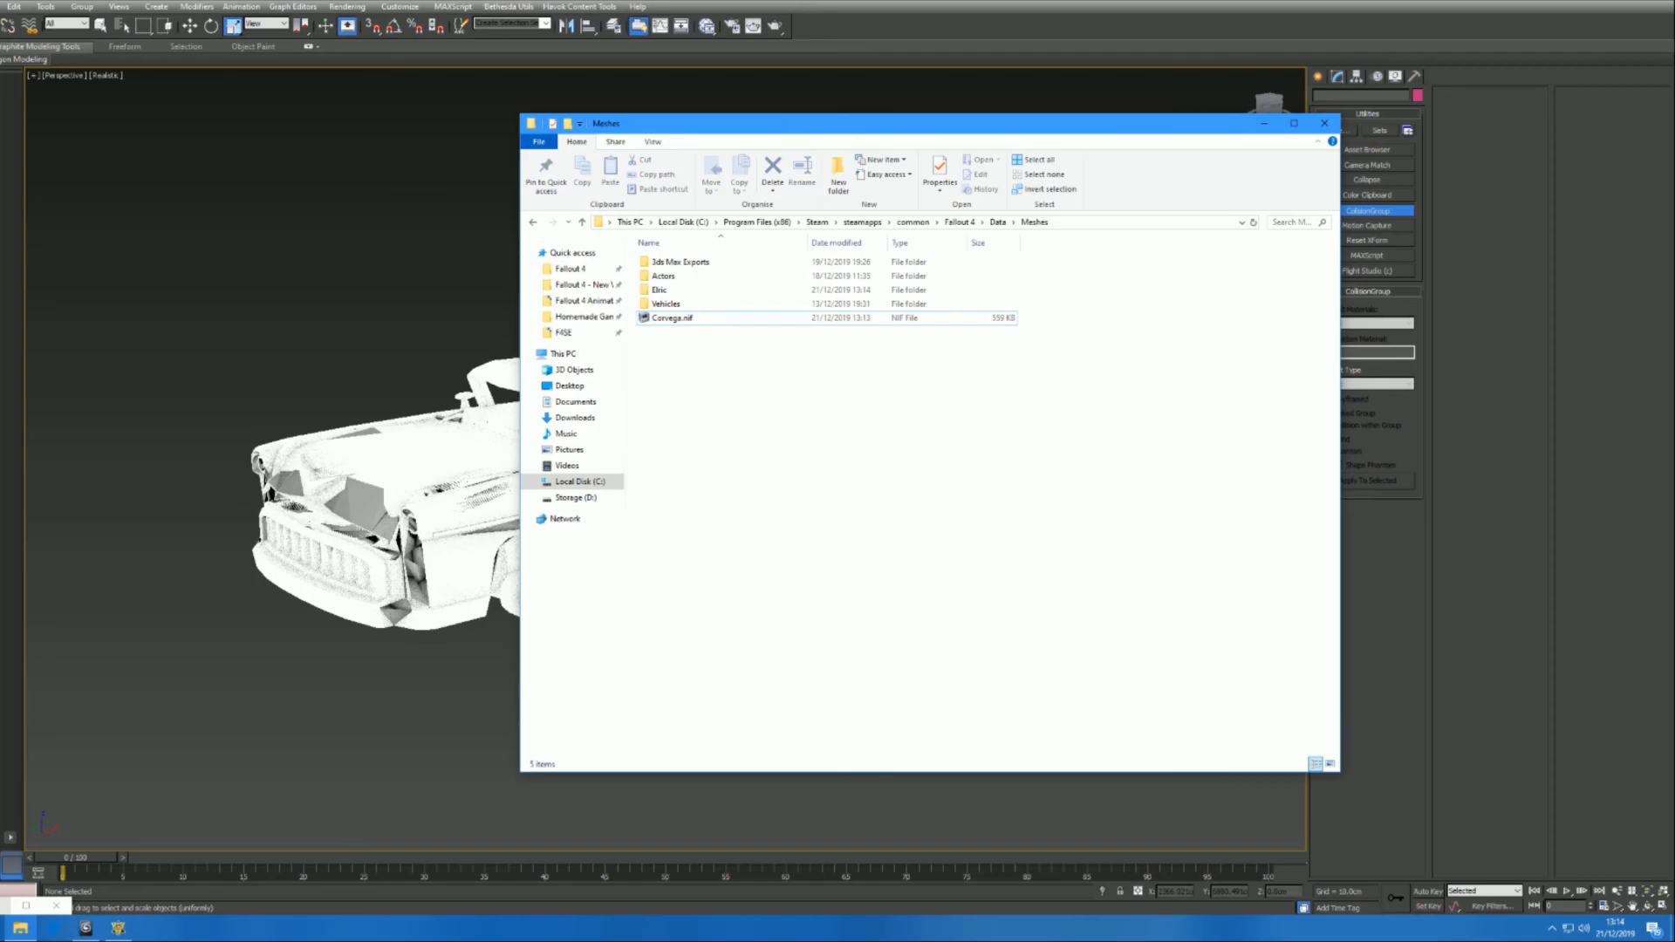
double_click(660, 289)
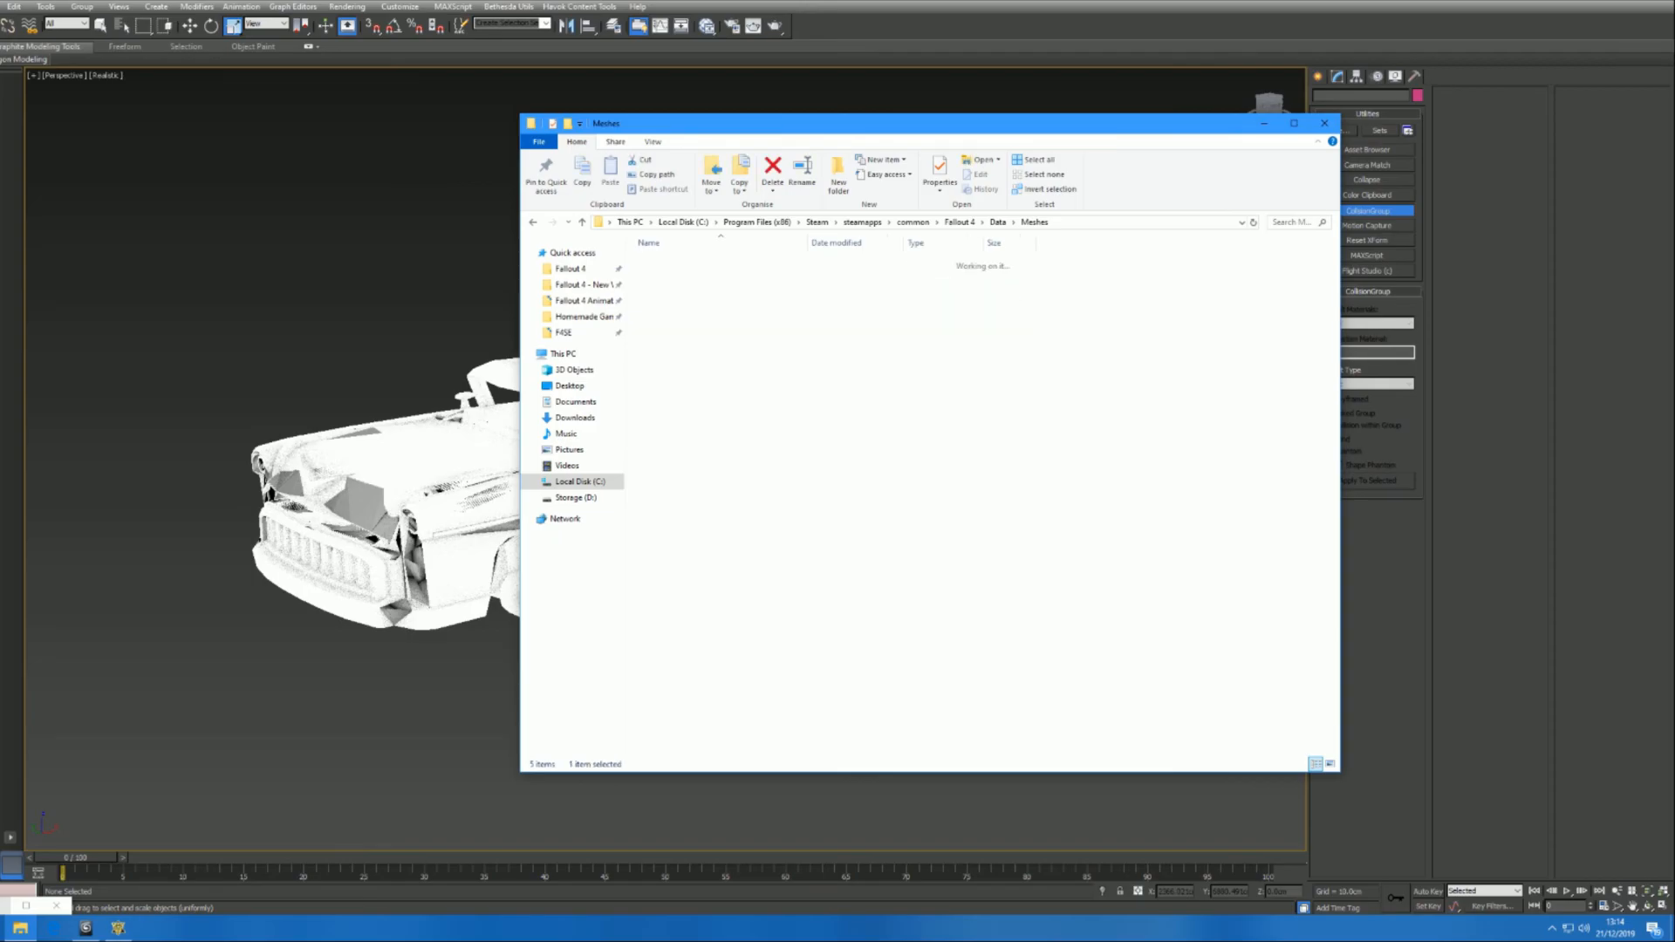
click(673, 263)
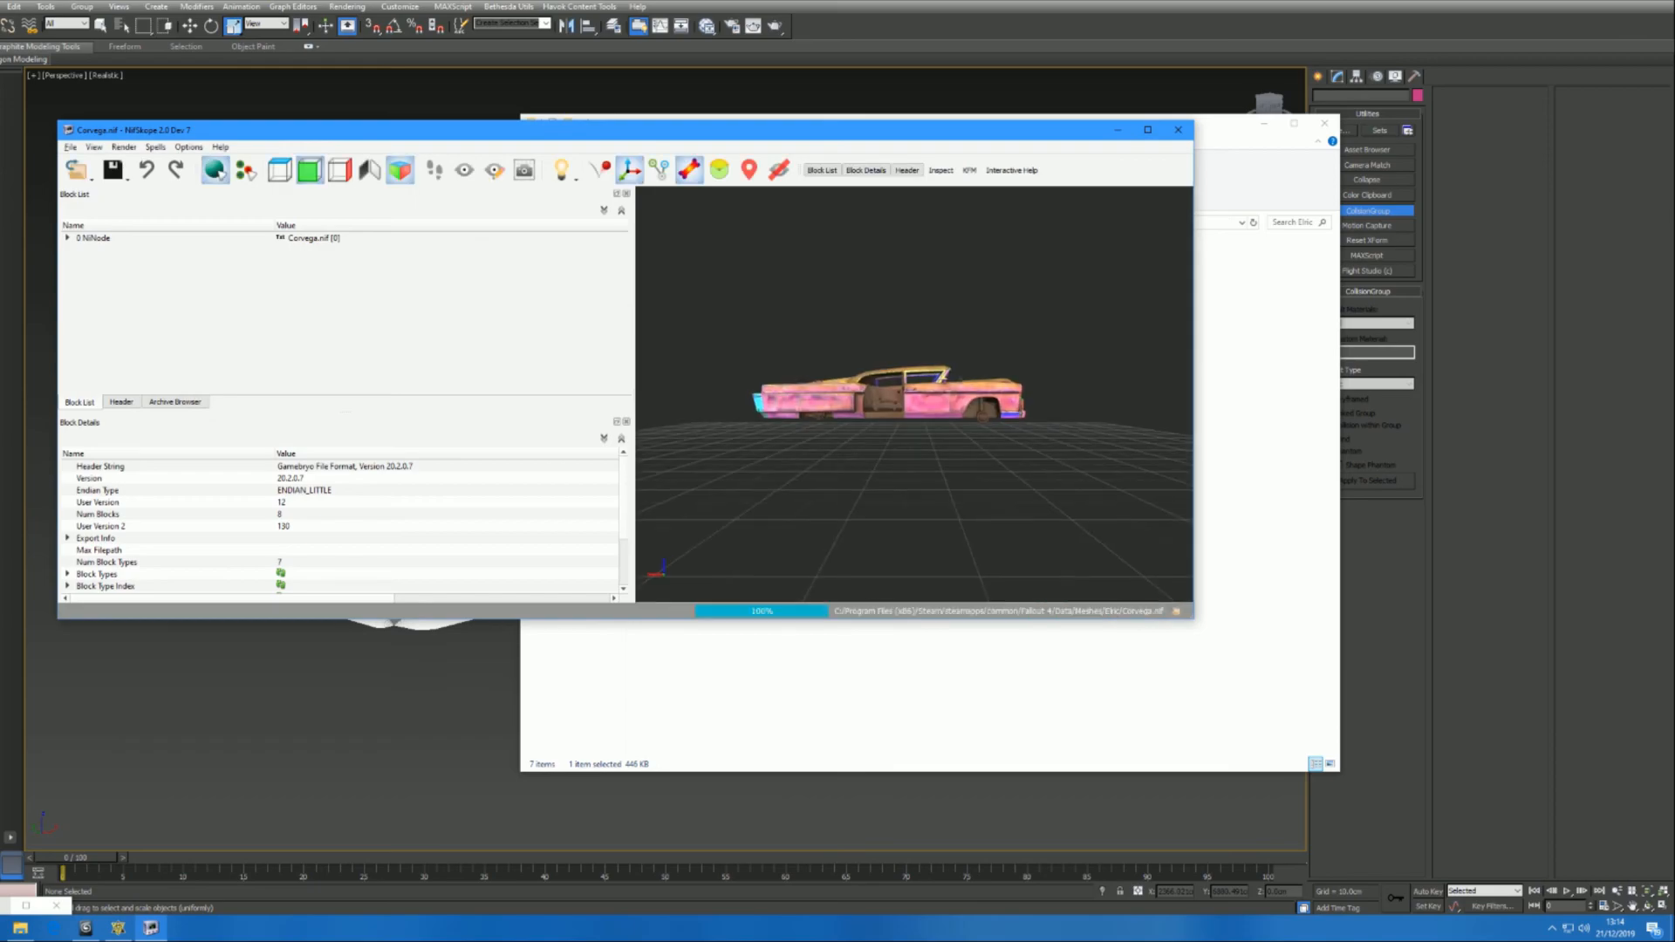
drag(951, 411, 824, 419)
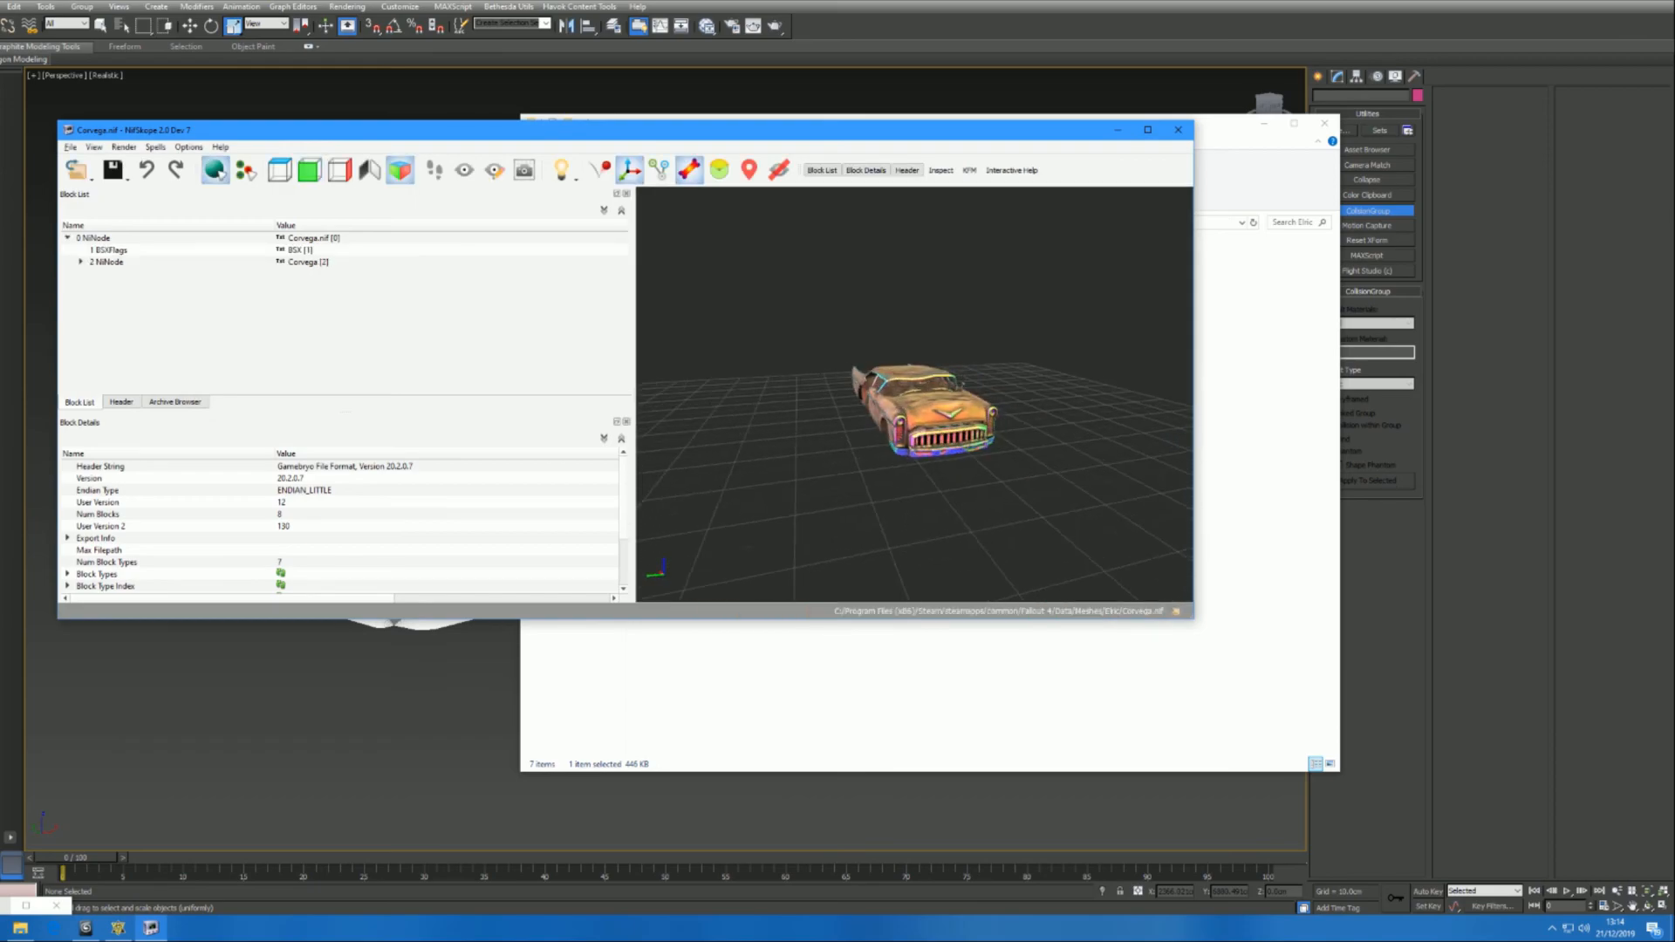
scroll(946, 436, up, 3)
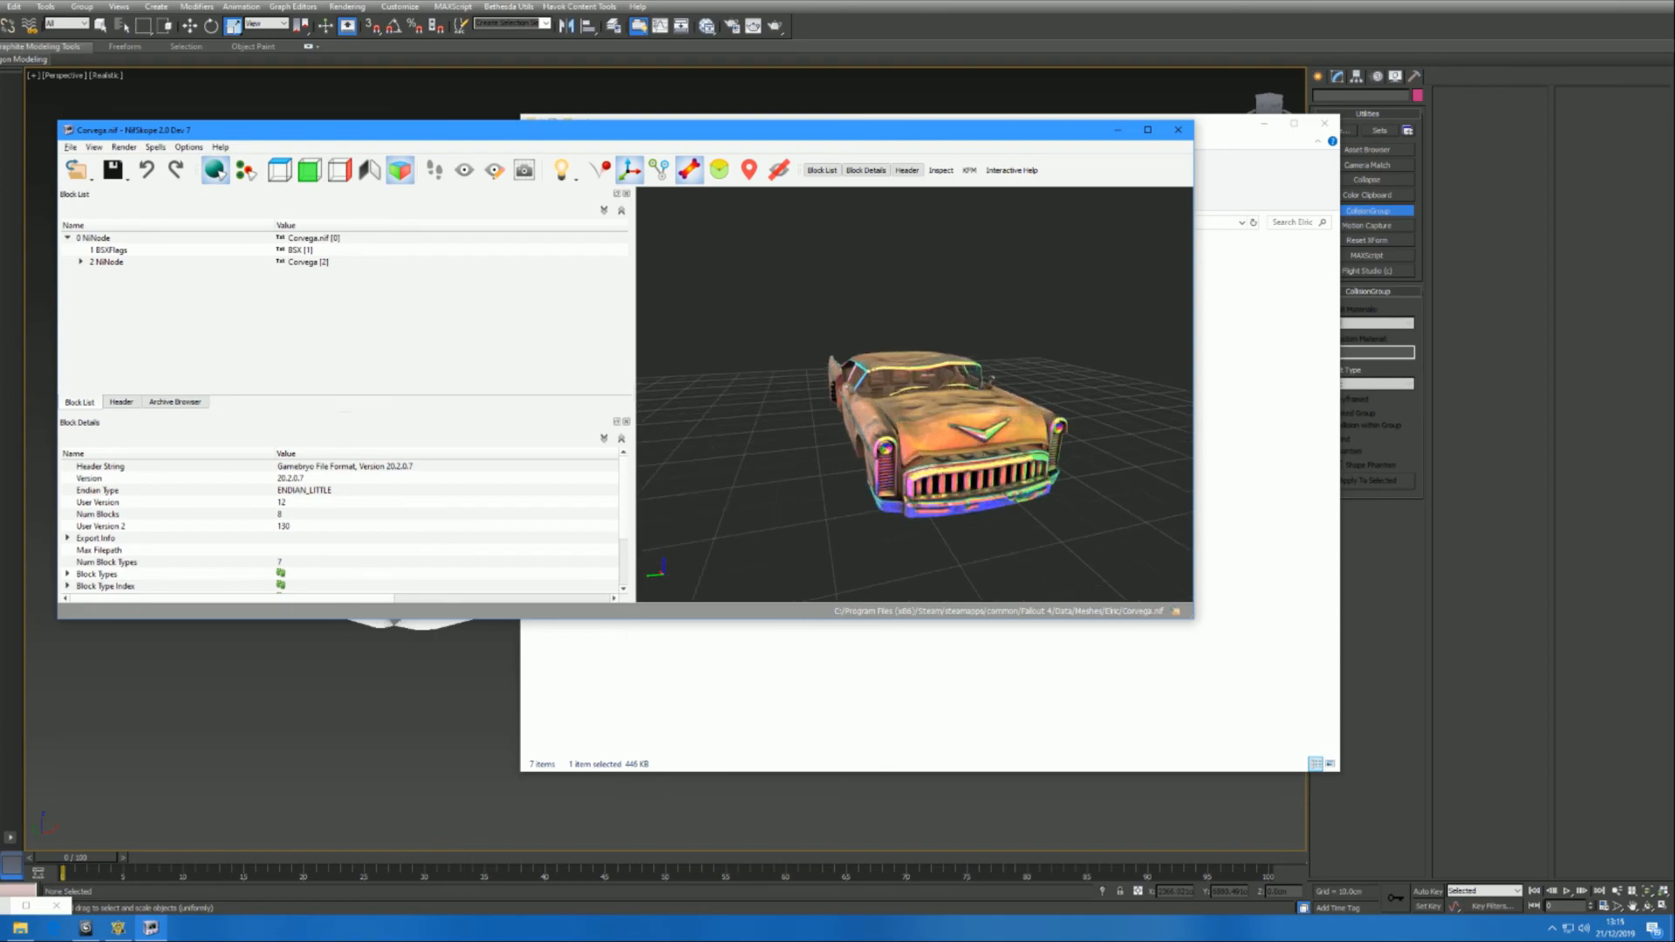
drag(907, 436, 947, 429)
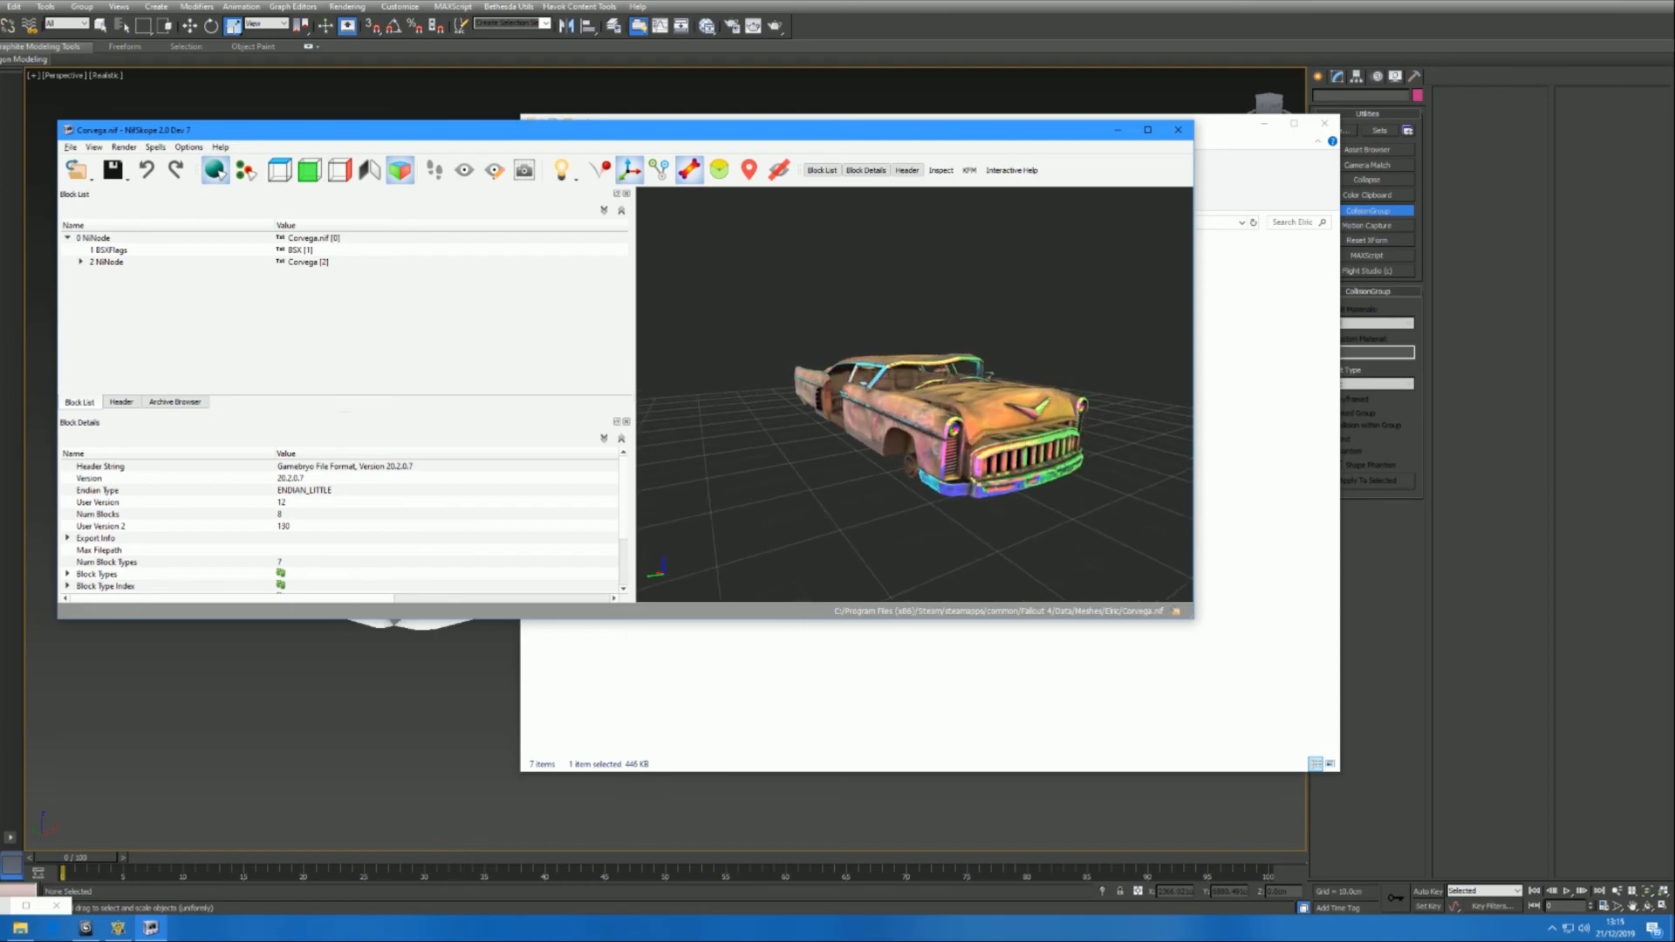
- Disable shading in the NifSkope render and apply Face Normals to the car's BSTriShape mesh
click(124, 147)
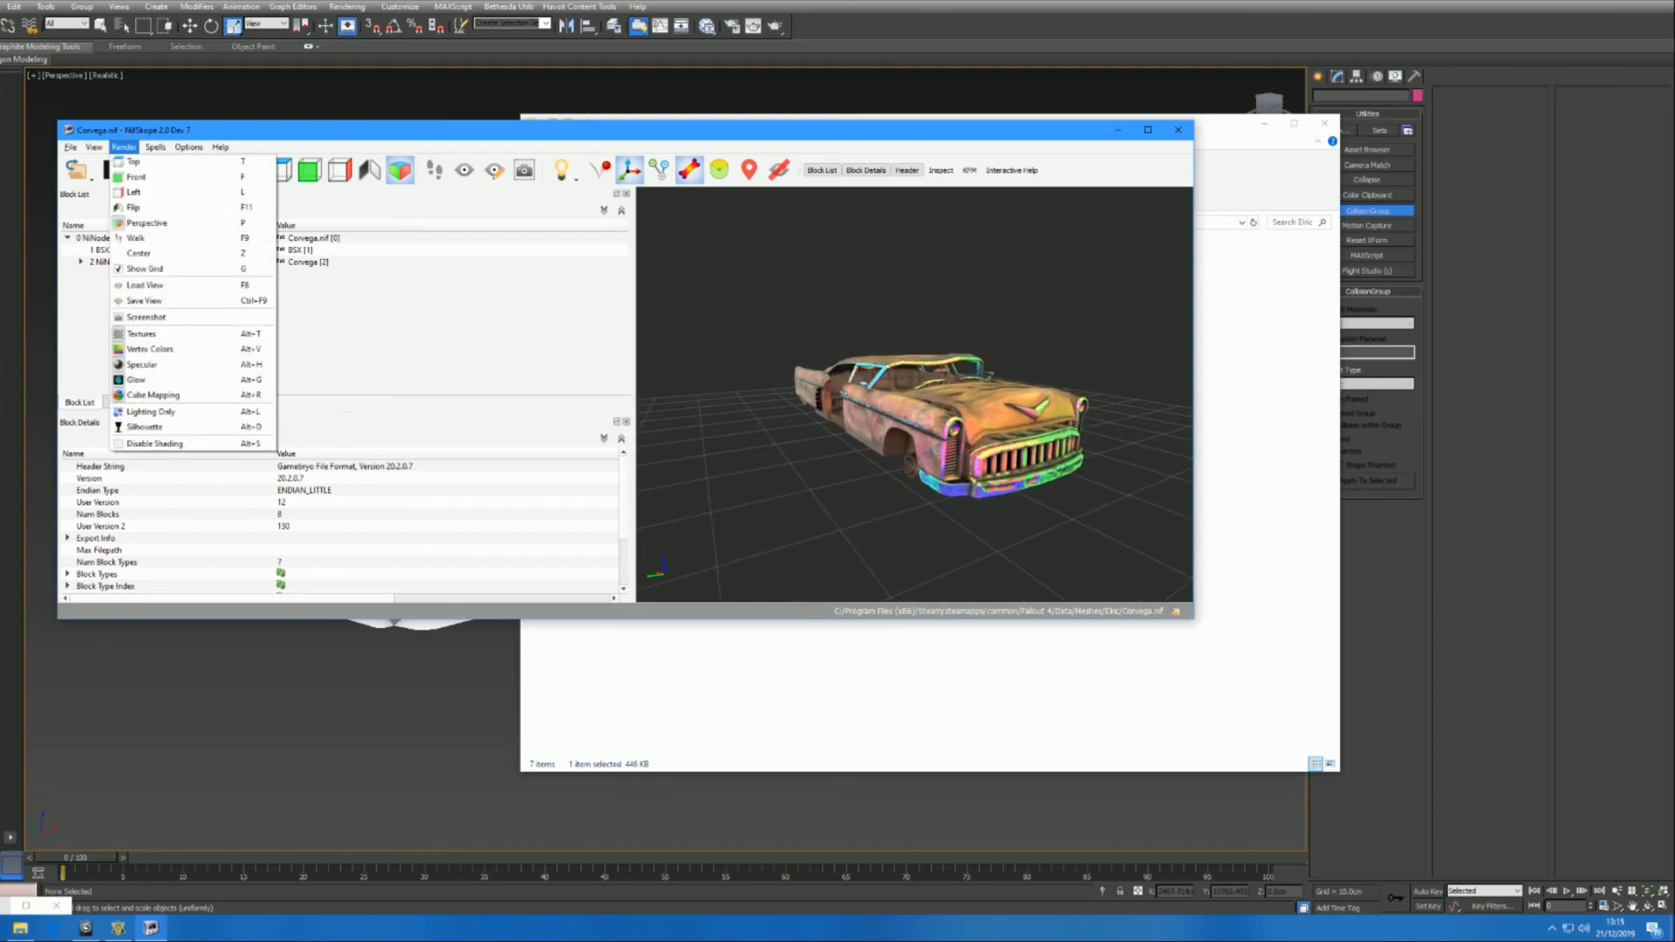
click(155, 443)
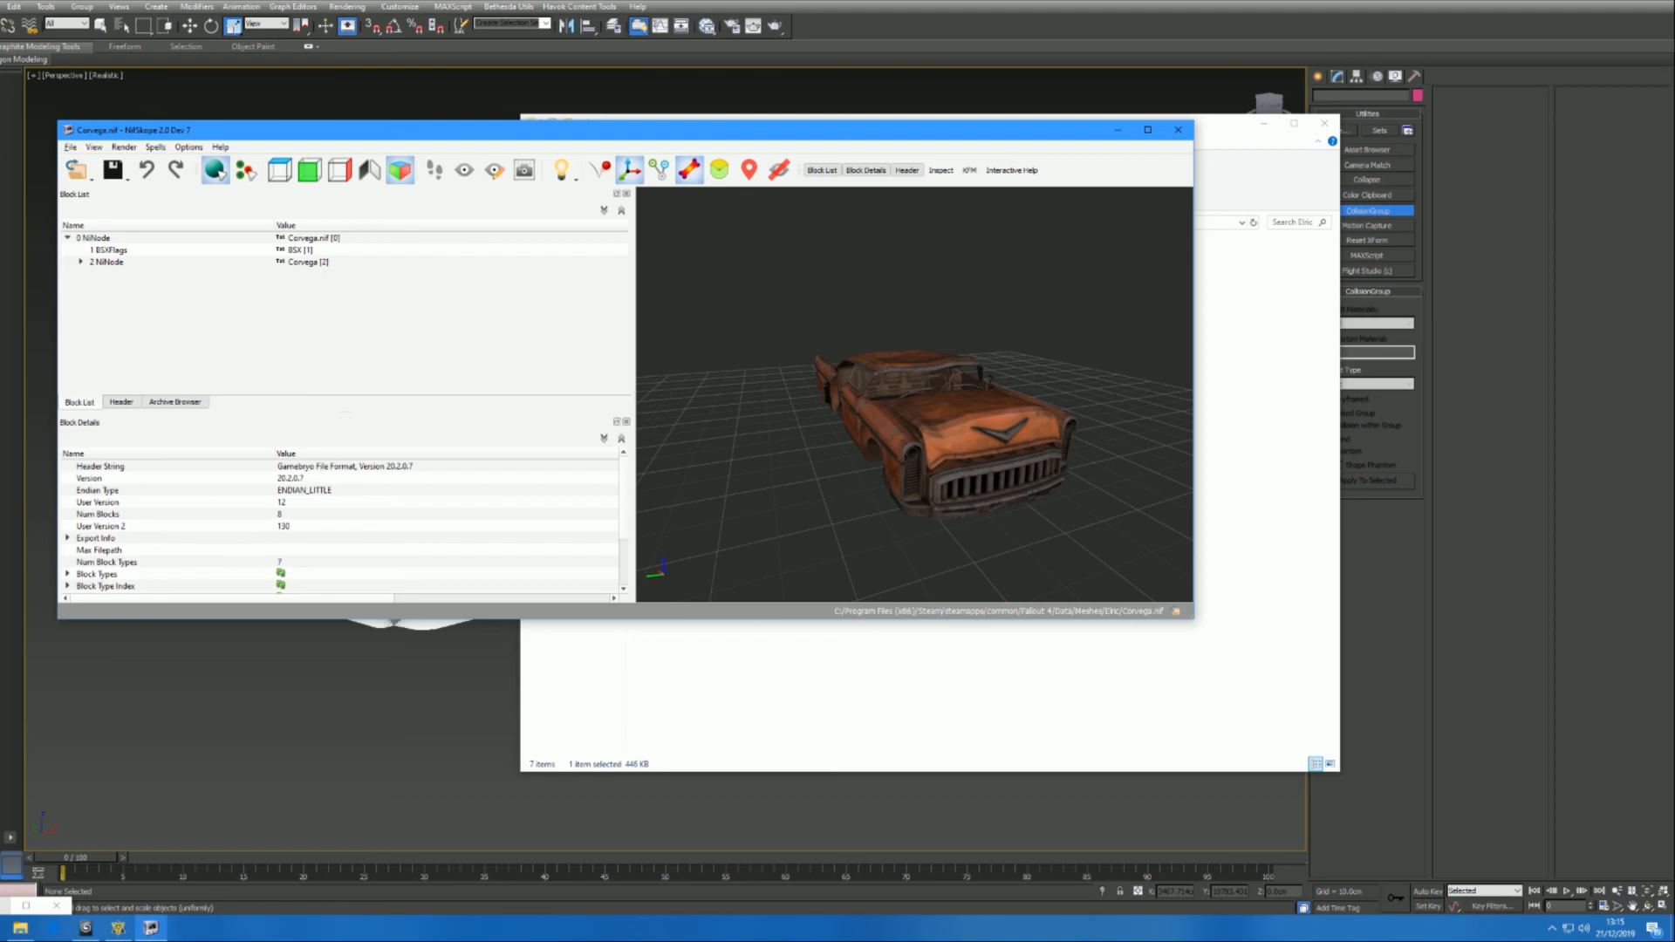
click(960, 427)
right_click(914, 423)
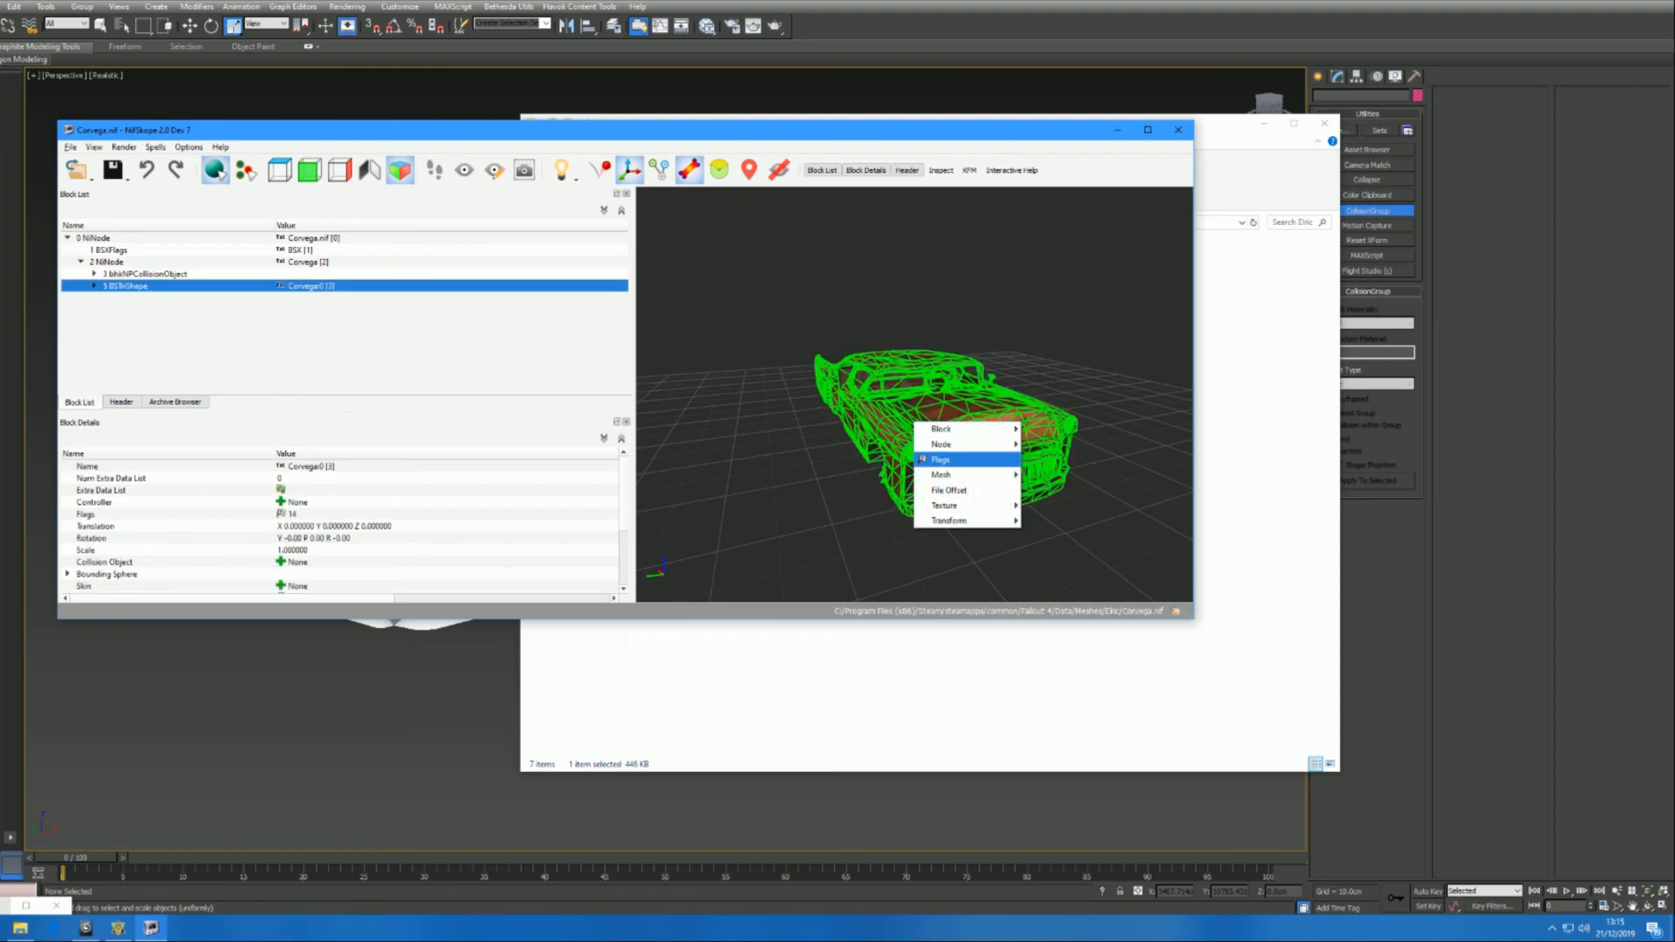
mouse_move(960, 475)
click(1078, 490)
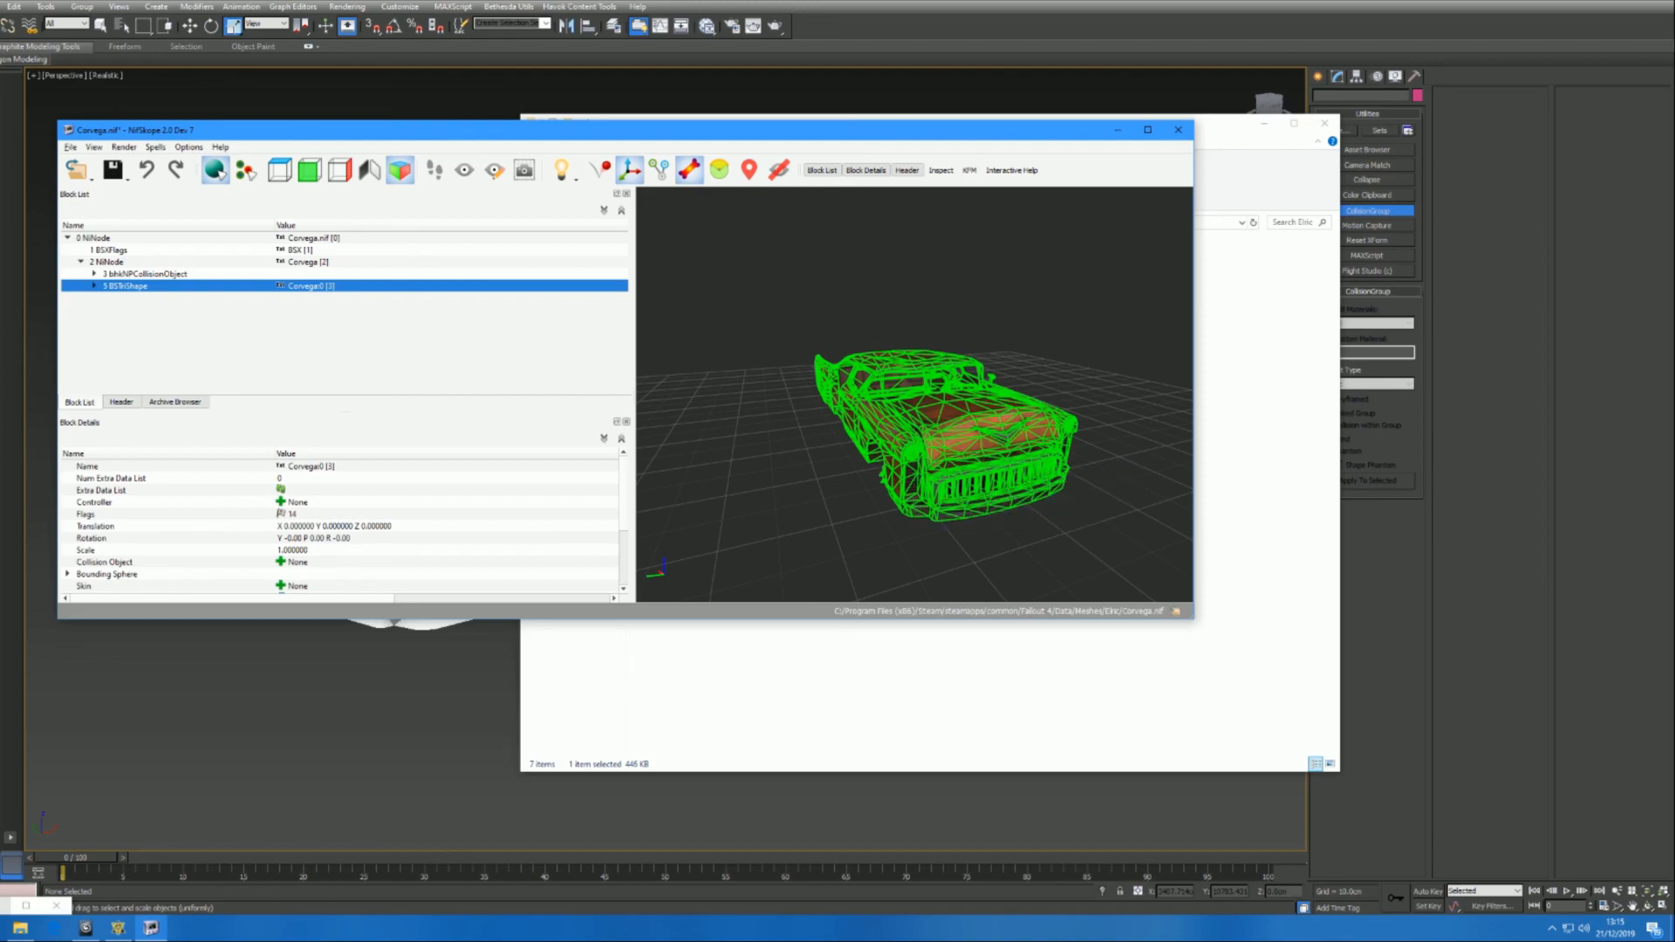
- Apply Smooth Normals to the car mesh with a max smooth angle of 60
right_click(902, 410)
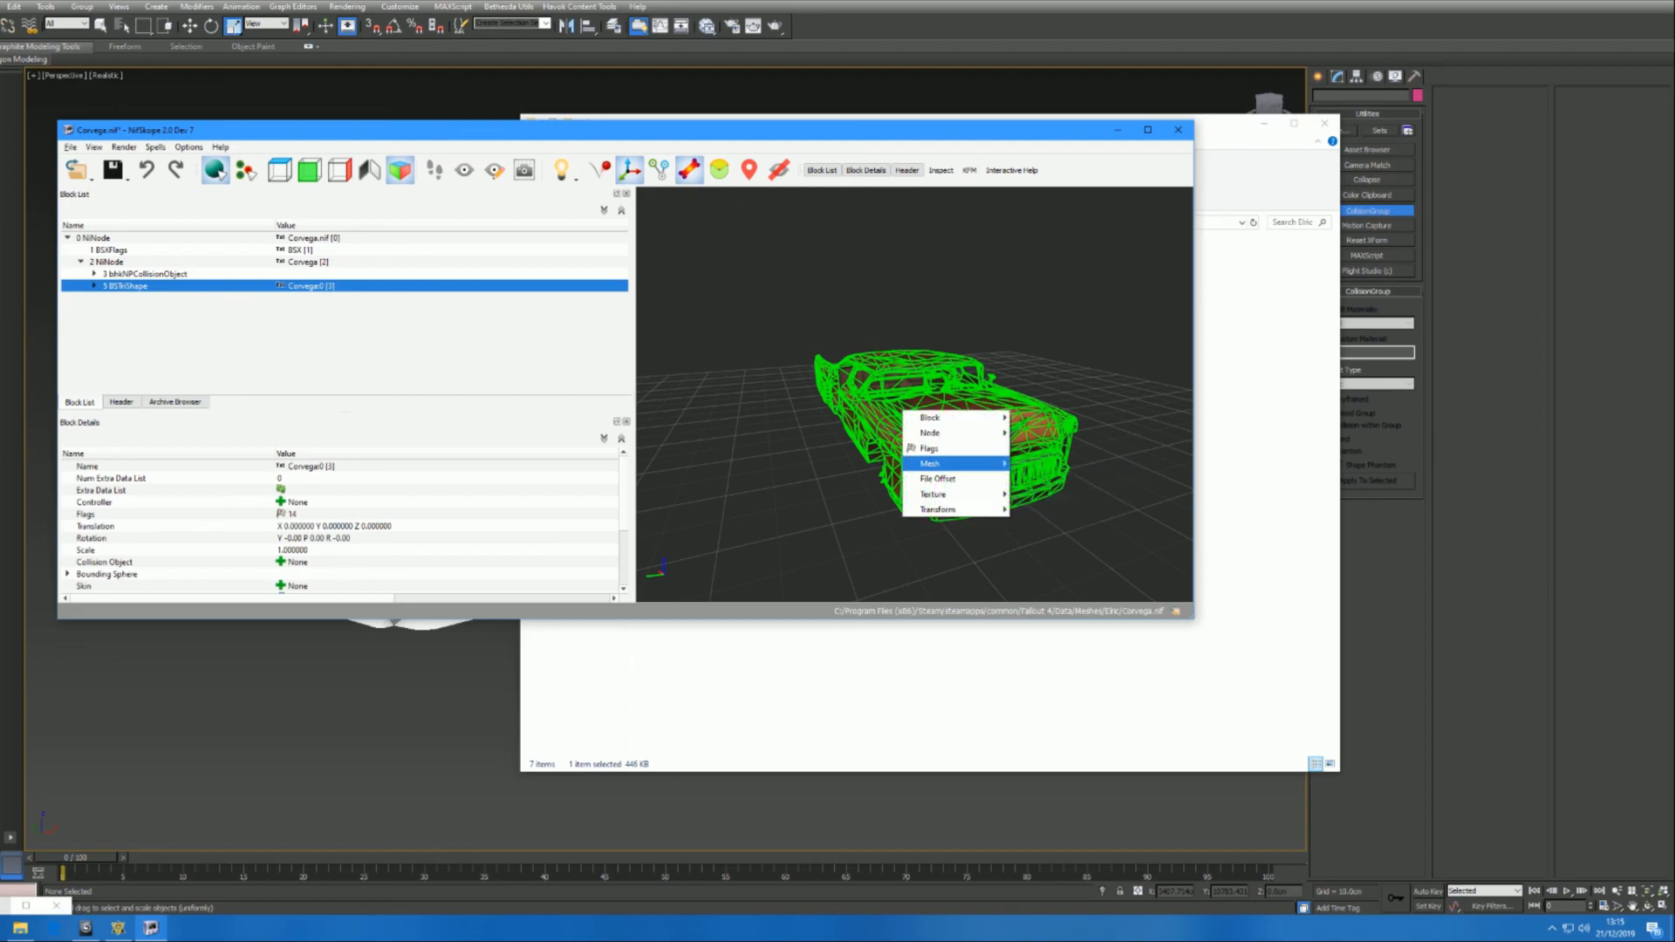
mouse_move(951, 463)
click(1057, 494)
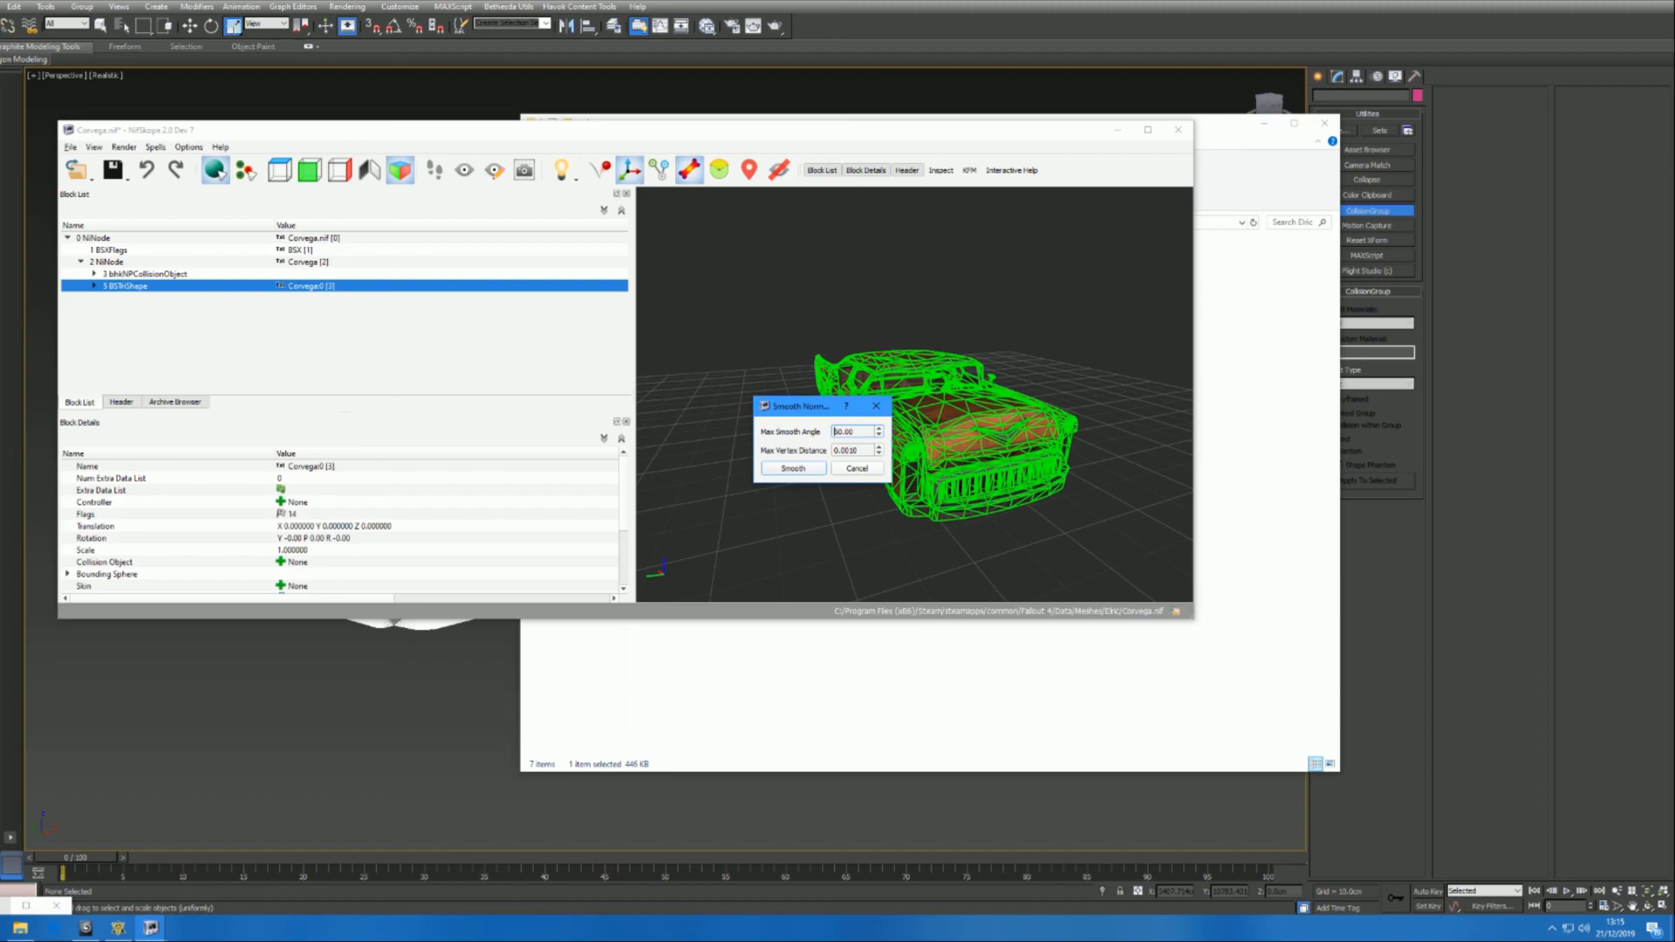
click(793, 468)
- Update the tangent space of the car mesh, deselect it, and check the car from another angle
right_click(915, 411)
mouse_move(951, 464)
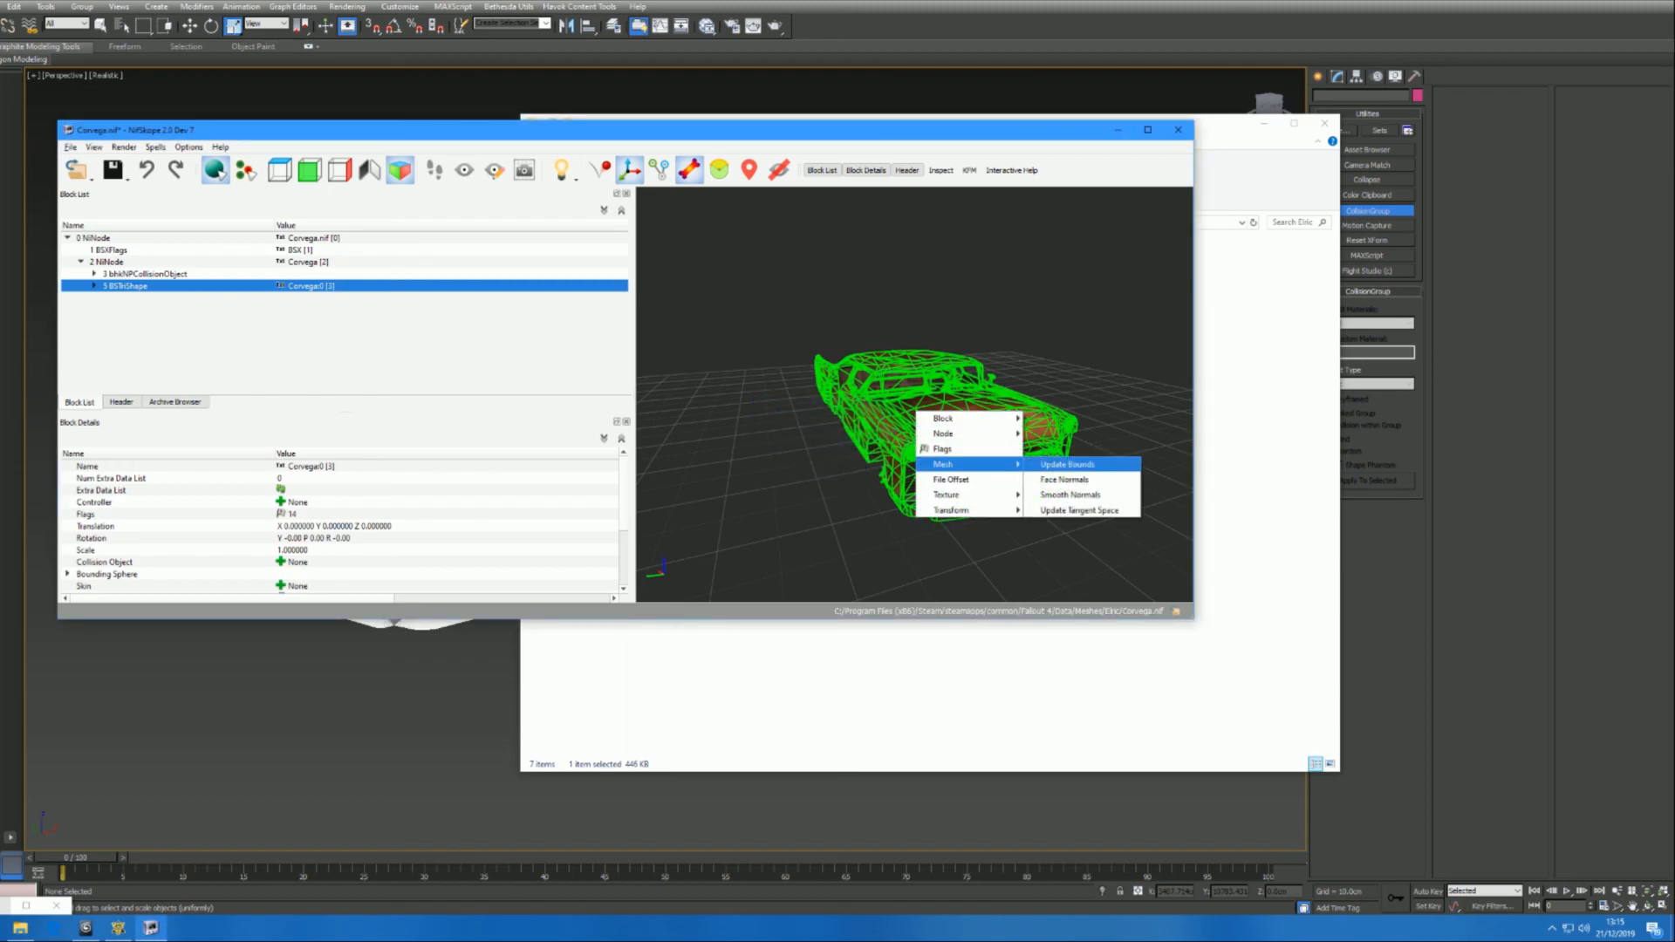
click(1080, 509)
drag(1080, 509, 925, 523)
click(925, 524)
mouse_move(916, 454)
mouse_down()
mouse_move(1003, 490)
mouse_move(930, 475)
mouse_up()
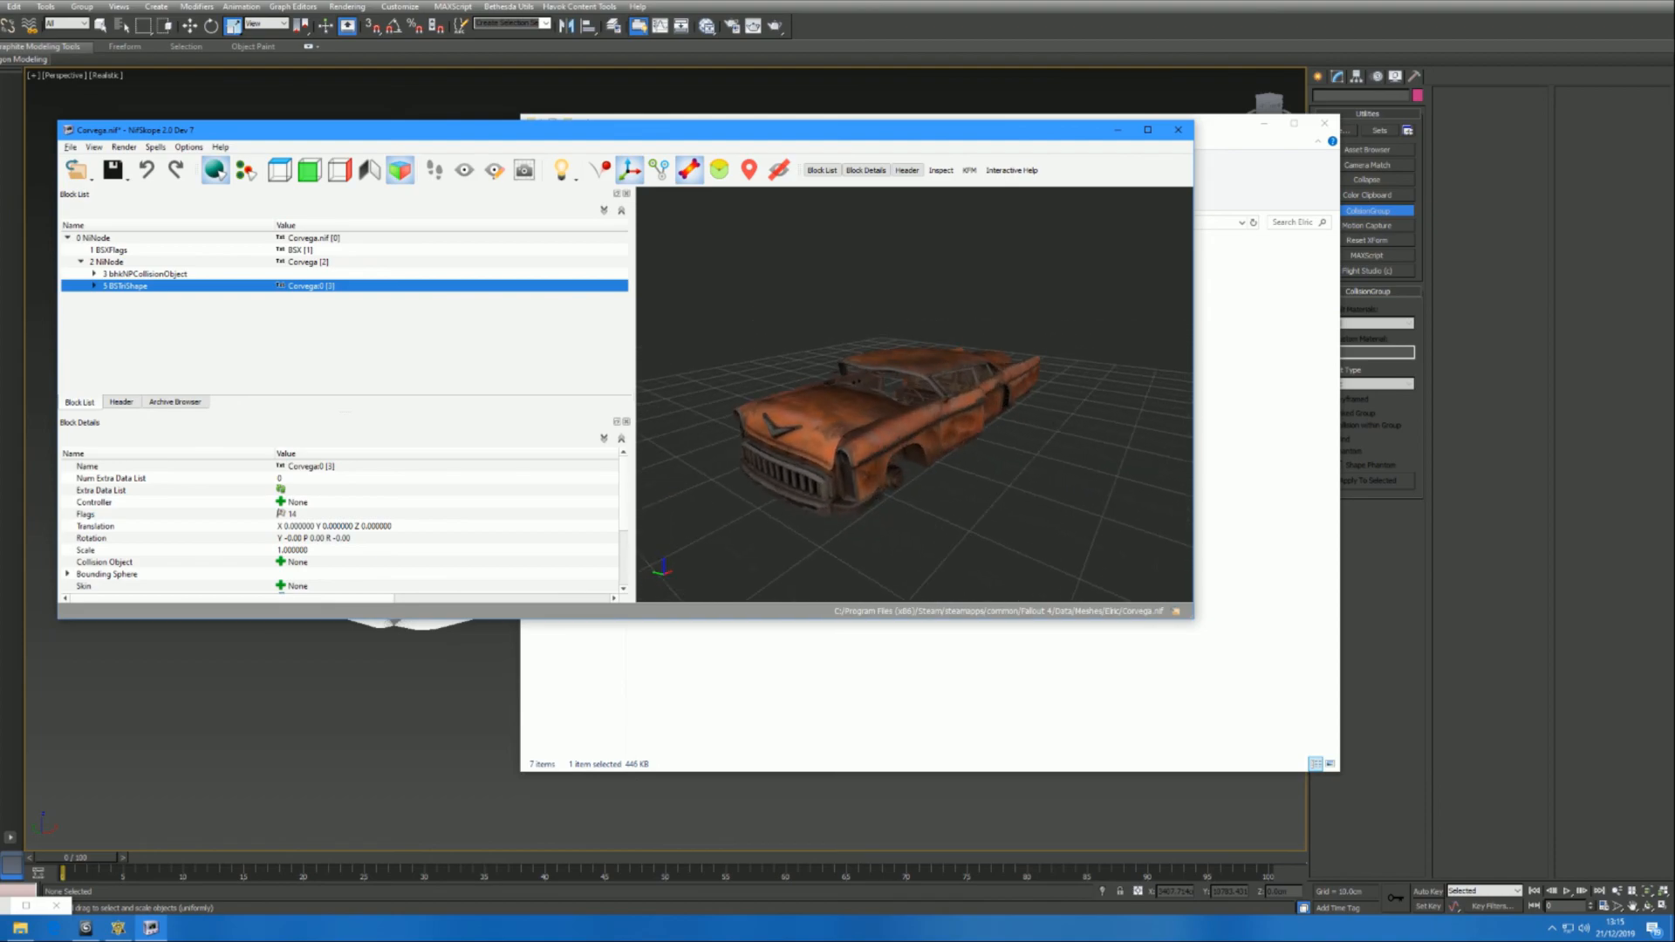